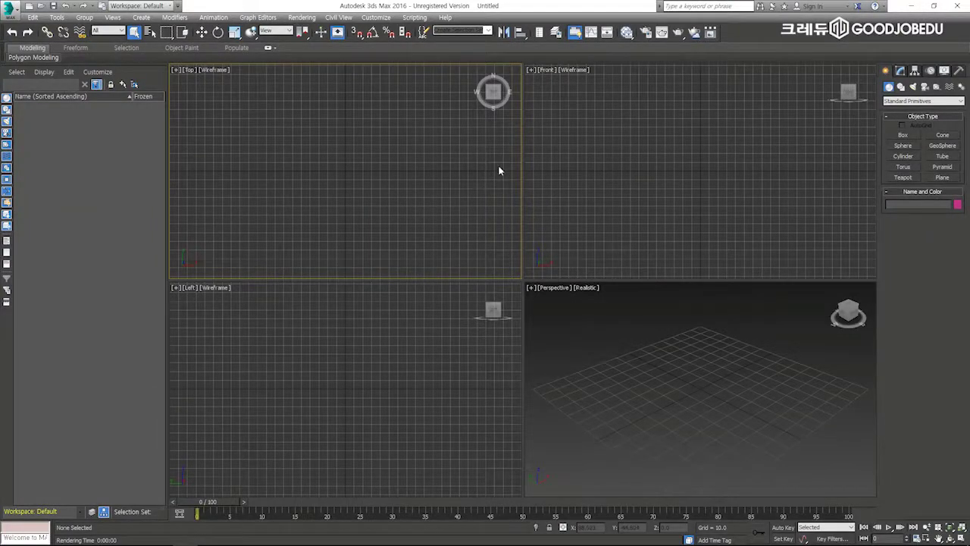
# Examine the application's file commands, including New, Reset, Save As, Import, Export and Options.
pyautogui.click(9, 9)
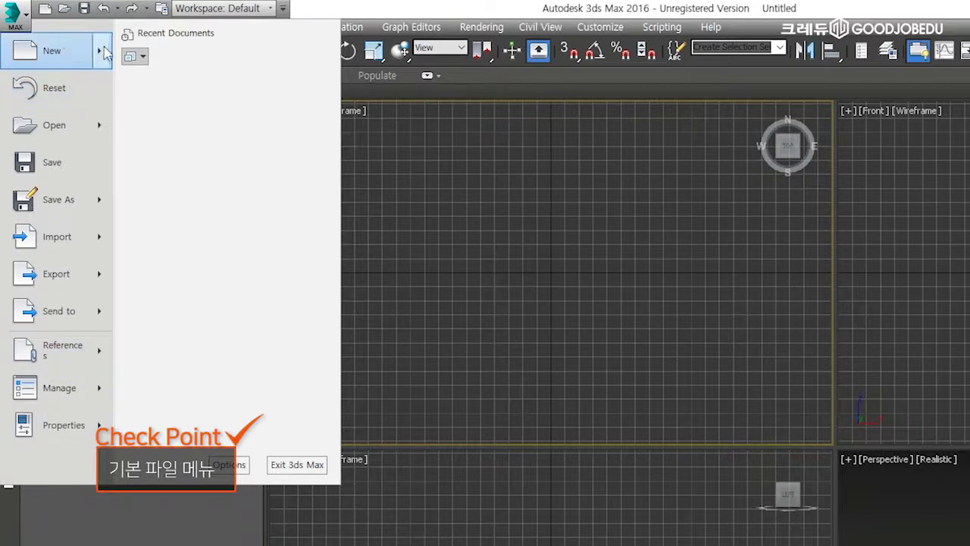
pyautogui.moveTo(104, 67)
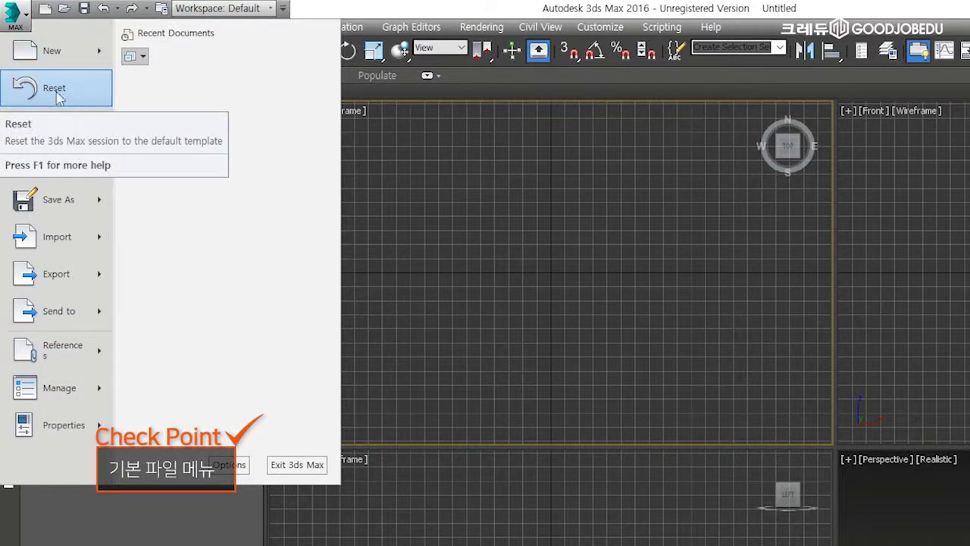
pyautogui.moveTo(79, 132)
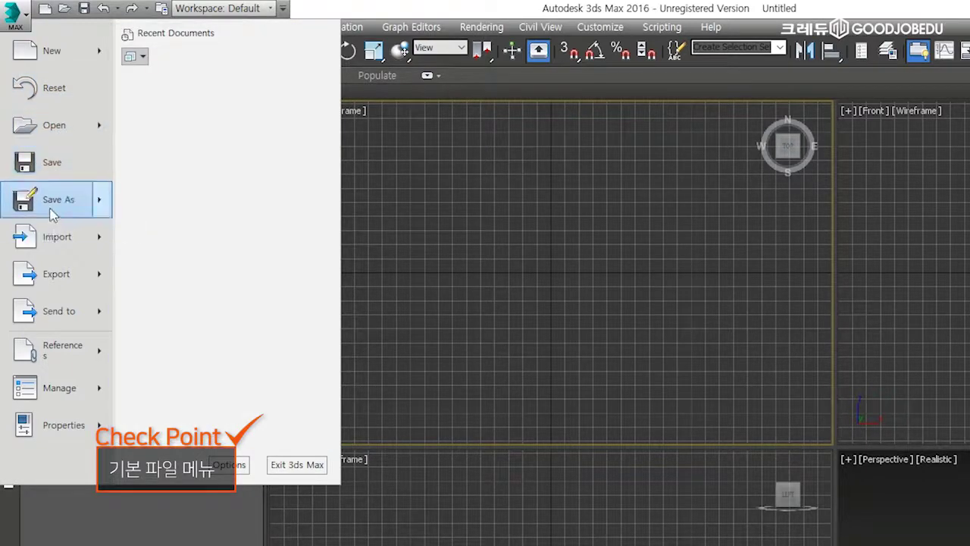
pyautogui.moveTo(52, 215)
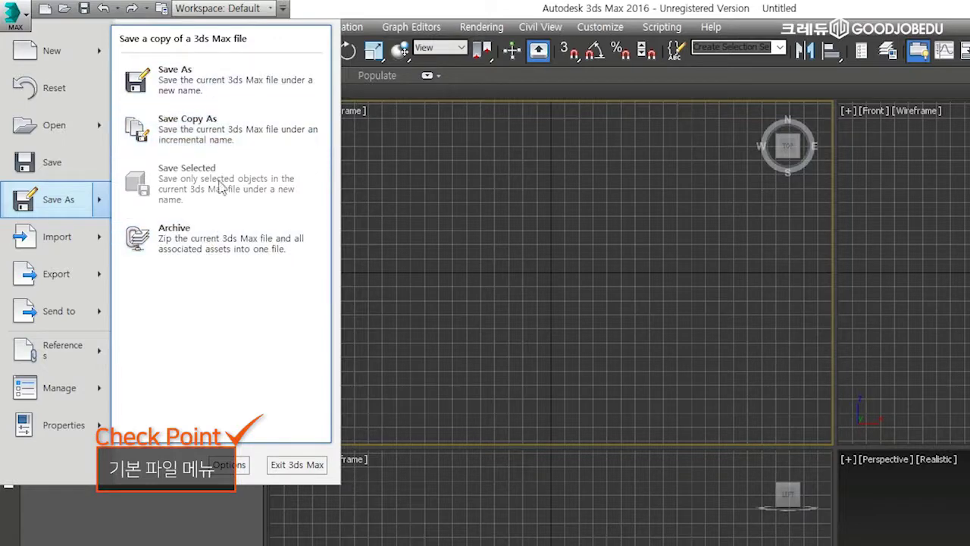
pyautogui.moveTo(76, 250)
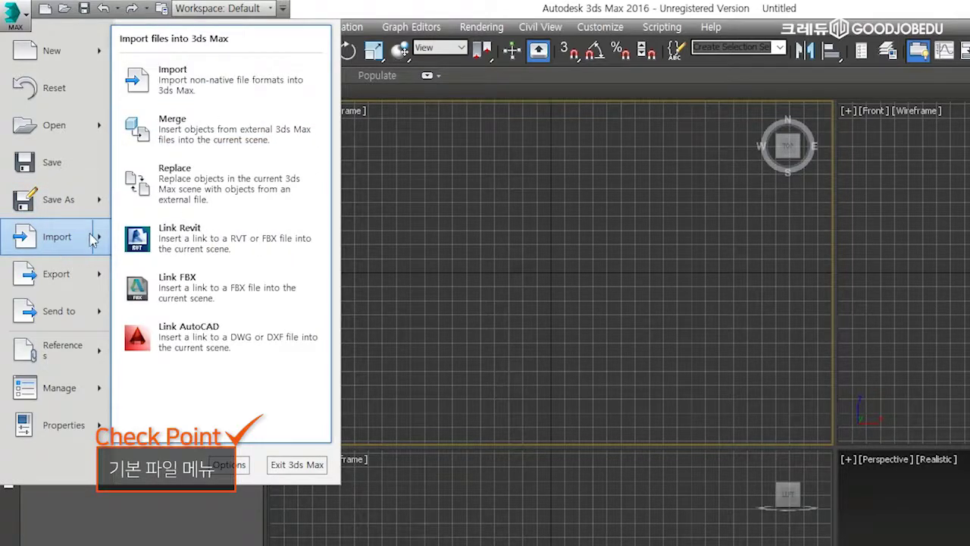
pyautogui.moveTo(58, 279)
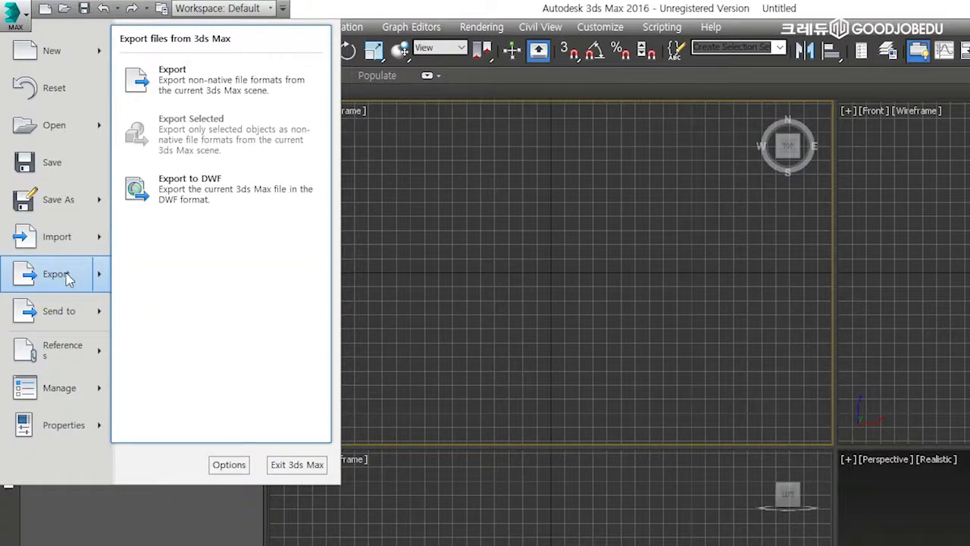
pyautogui.moveTo(76, 315)
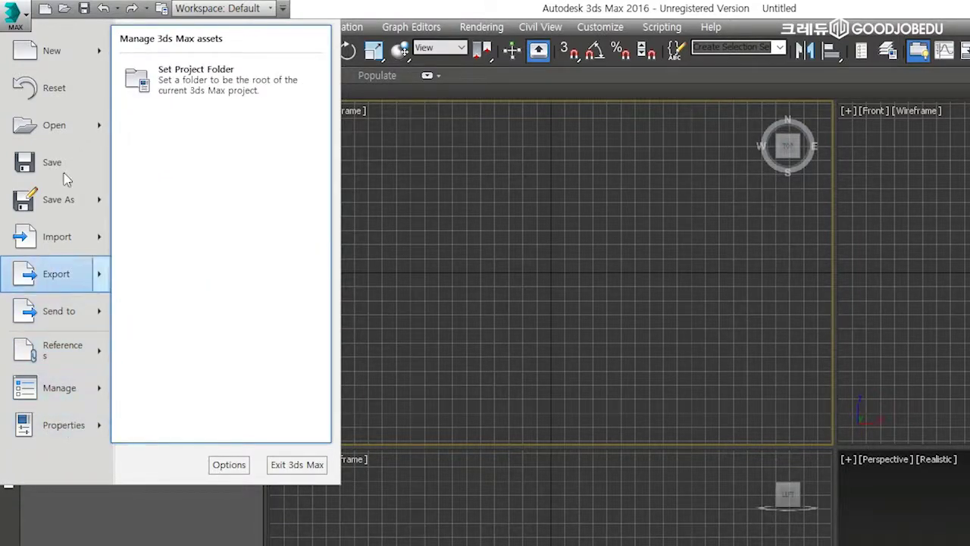
pyautogui.click(229, 465)
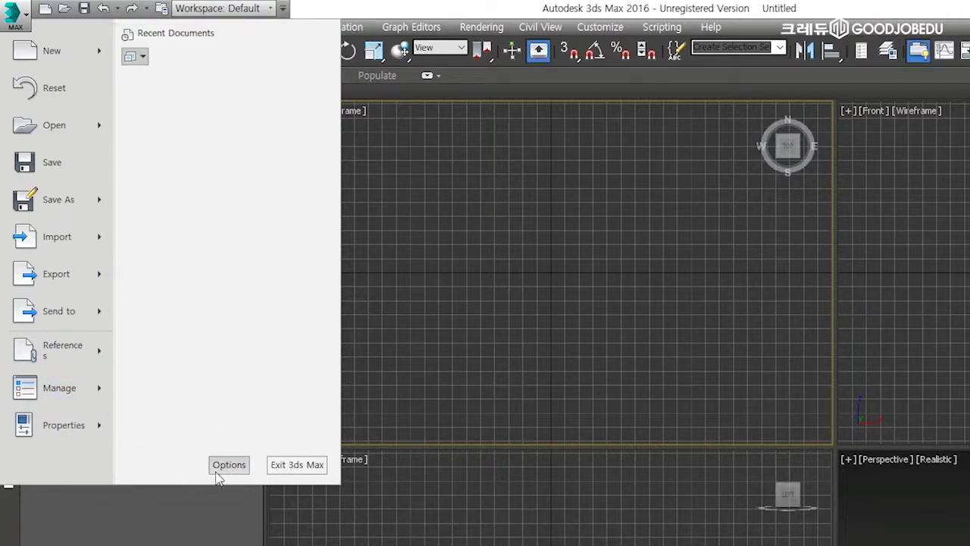
pyautogui.click(531, 247)
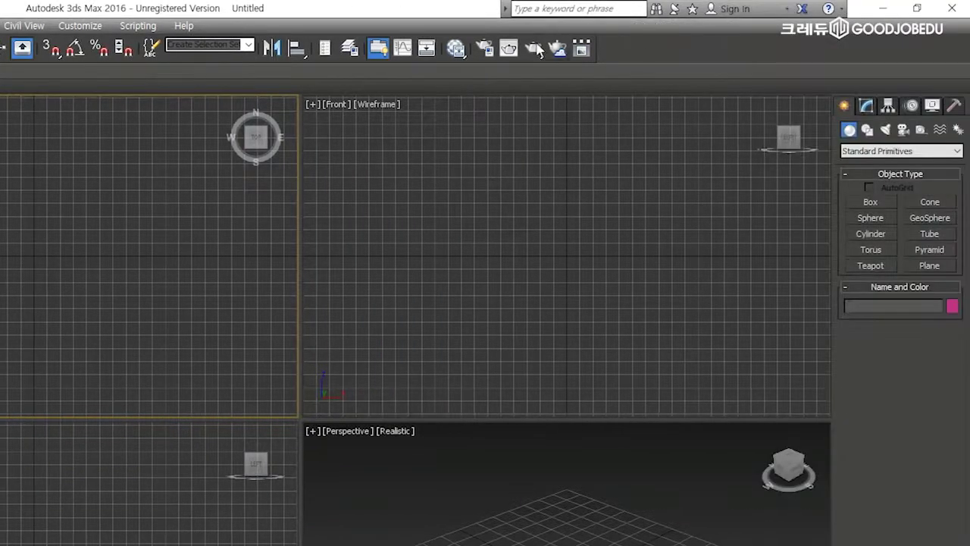
# Examine the main menu categories from Edit and Tools through Animation and Graph Editors.
pyautogui.click(532, 9)
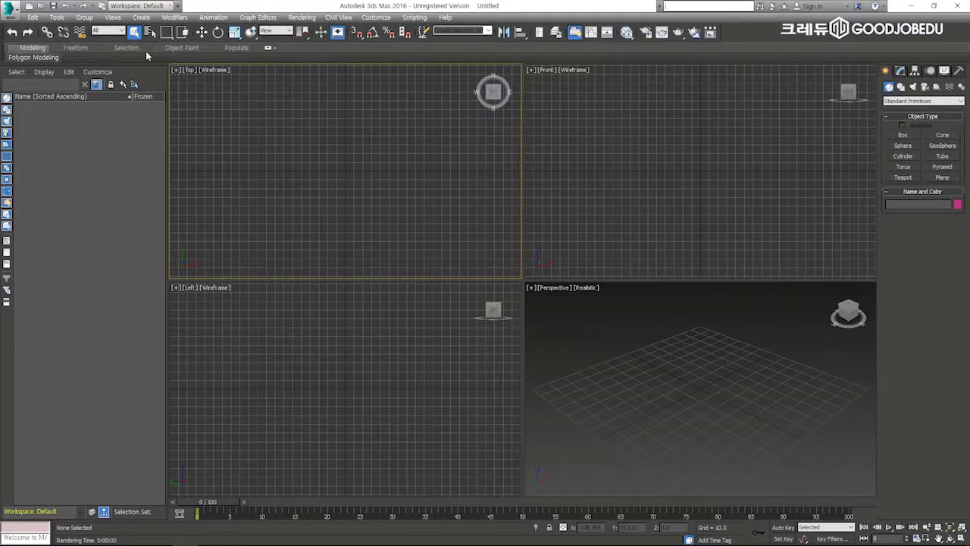
pyautogui.click(33, 16)
pyautogui.click(37, 19)
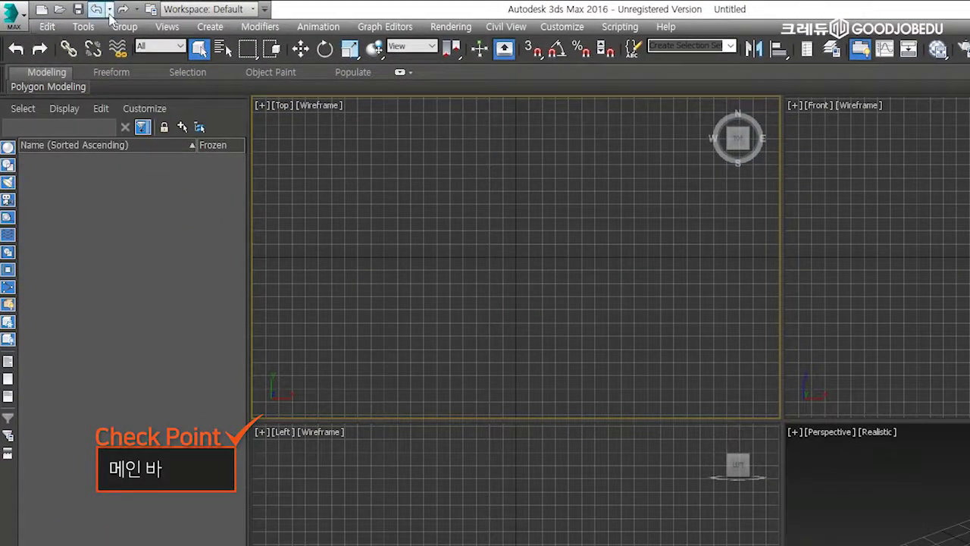
pyautogui.click(46, 28)
pyautogui.click(60, 28)
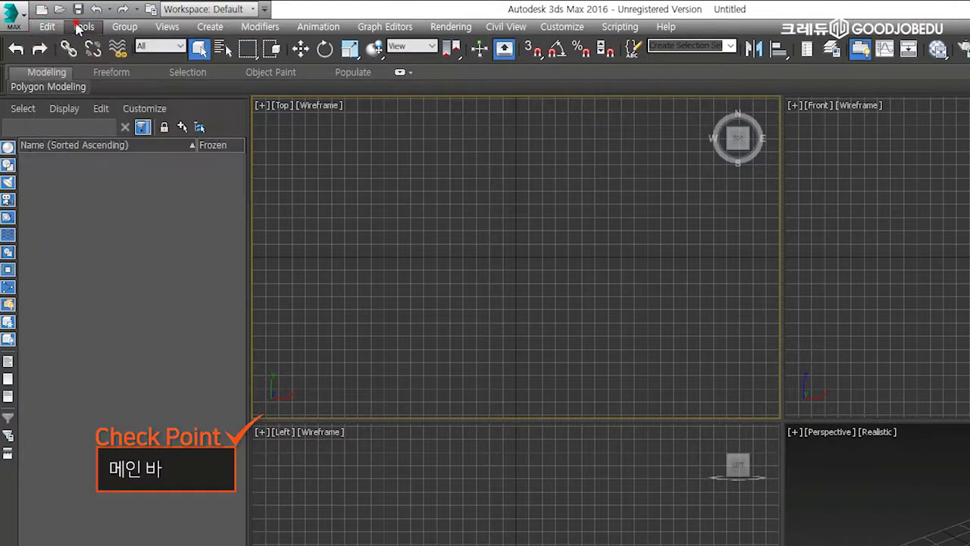
pyautogui.click(114, 28)
pyautogui.click(168, 27)
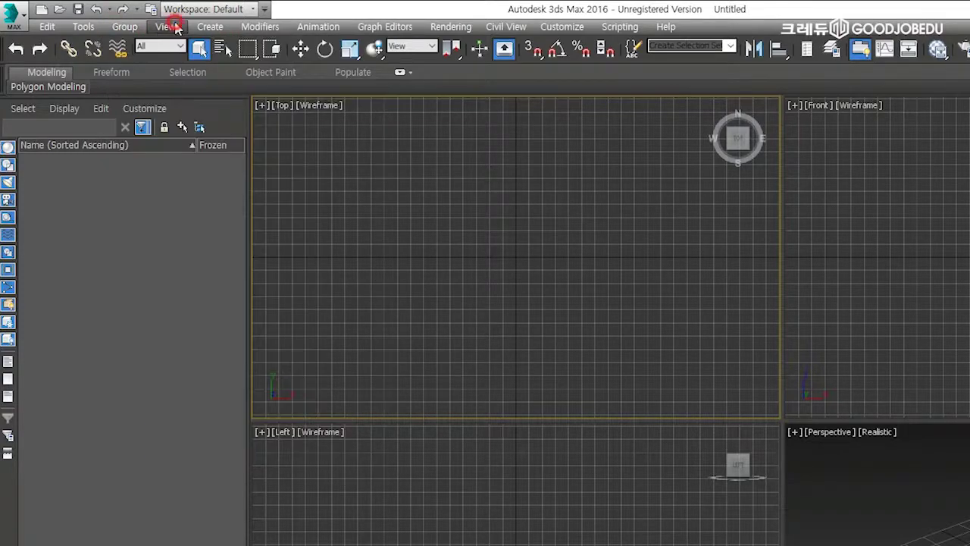
pyautogui.click(215, 28)
pyautogui.click(265, 26)
pyautogui.click(330, 27)
pyautogui.click(385, 27)
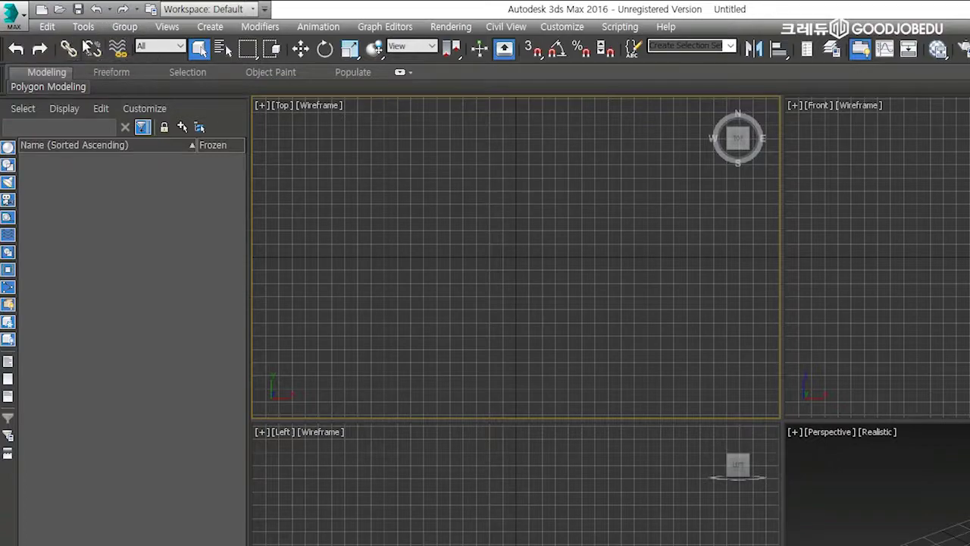
# Switch the selection filter to Geometry and back to All.
pyautogui.click(181, 48)
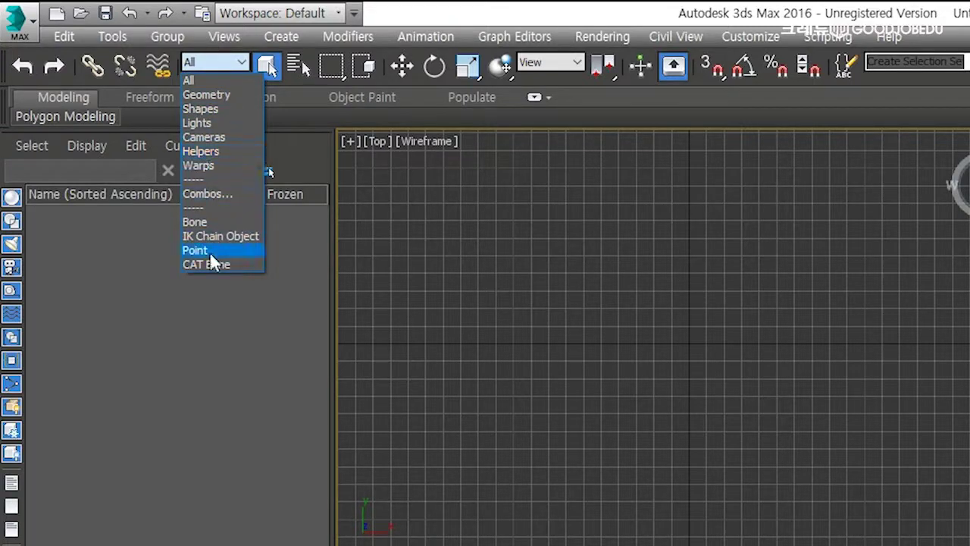
pyautogui.click(216, 94)
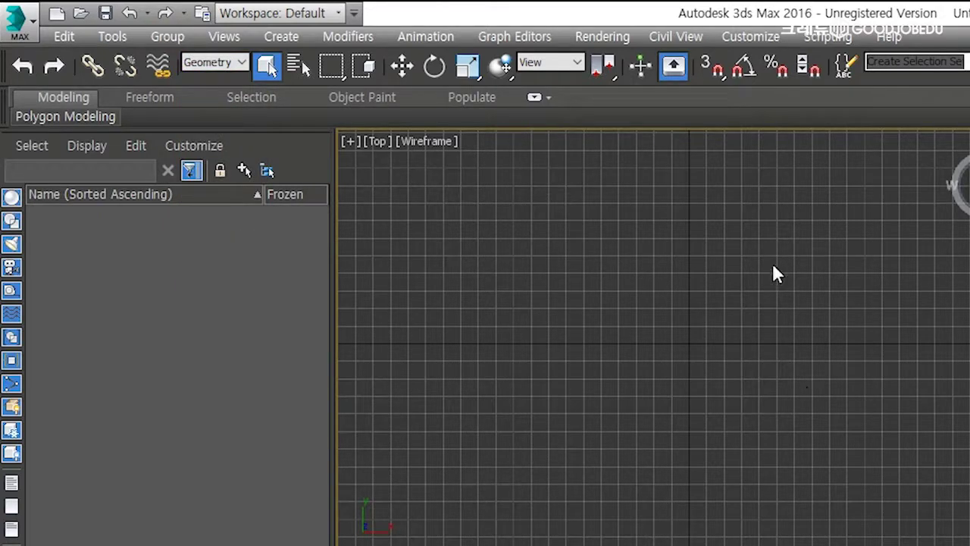
pyautogui.click(236, 64)
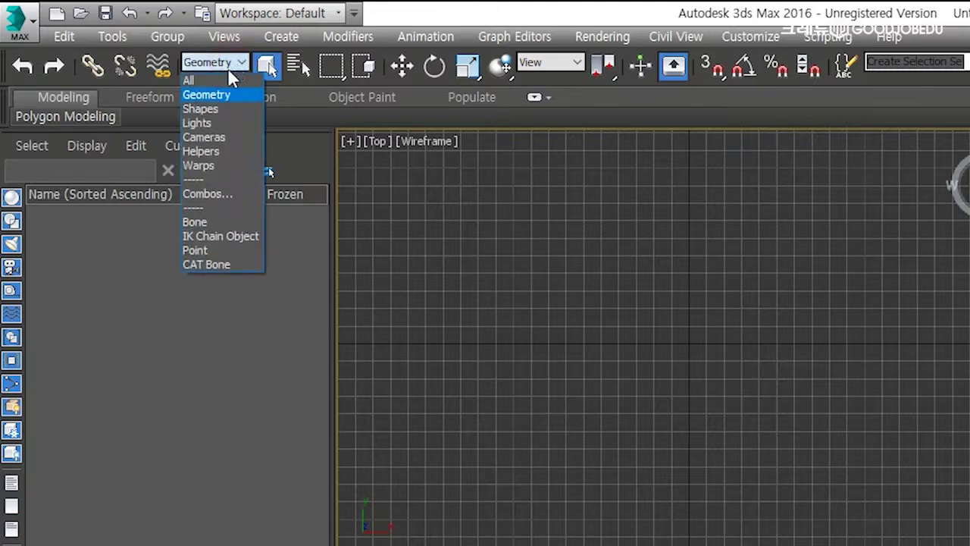
pyautogui.click(193, 78)
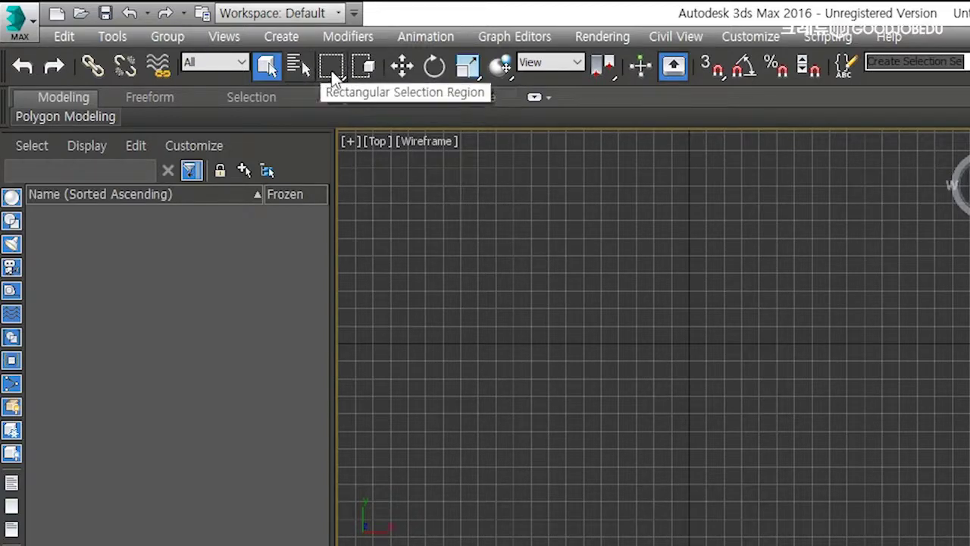
# Cycle through the selection region shapes, including Paint, and return to the Rectangular Selection Region.
pyautogui.moveTo(331, 76); pyautogui.dragTo(347, 93)
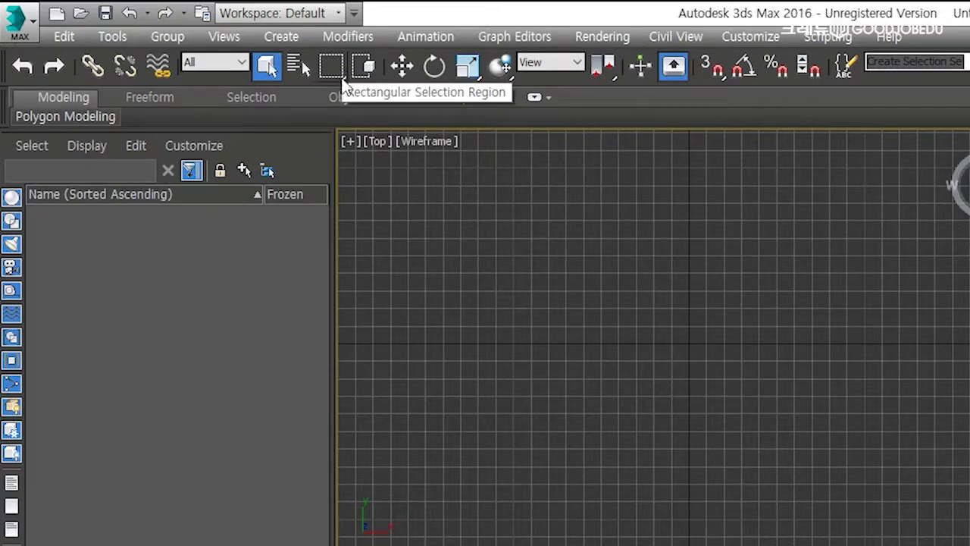
pyautogui.moveTo(339, 73)
pyautogui.mouseDown()
pyautogui.moveTo(335, 196)
pyautogui.moveTo(331, 67)
pyautogui.moveTo(336, 129)
pyautogui.mouseUp()
pyautogui.moveTo(335, 76); pyautogui.dragTo(332, 223)
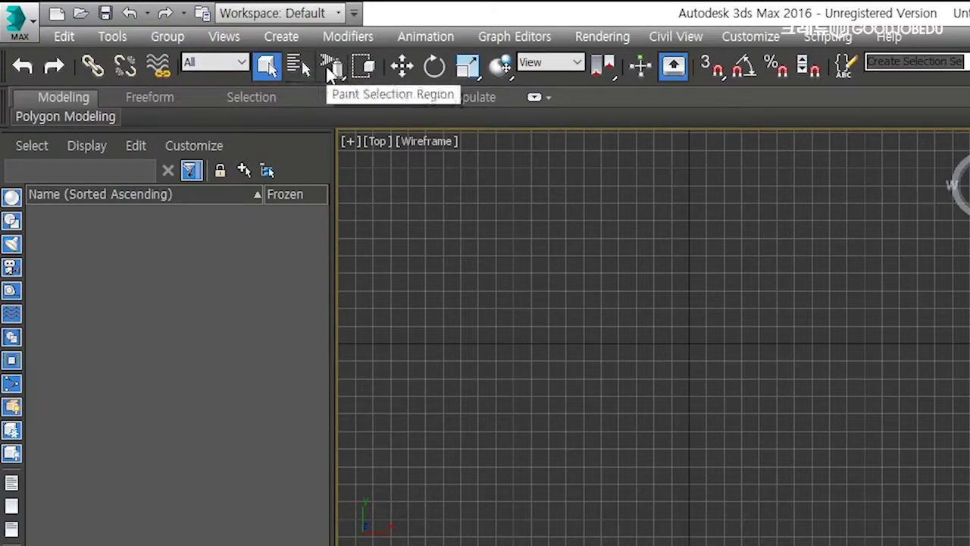
pyautogui.press('q')
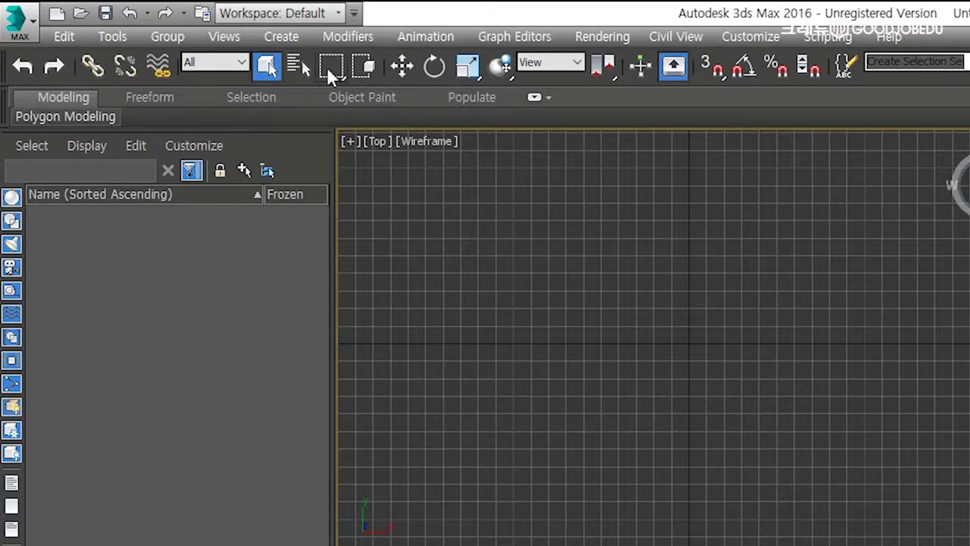
pyautogui.press('q')
pyautogui.press('q')
pyautogui.press('q')
pyautogui.press('q')
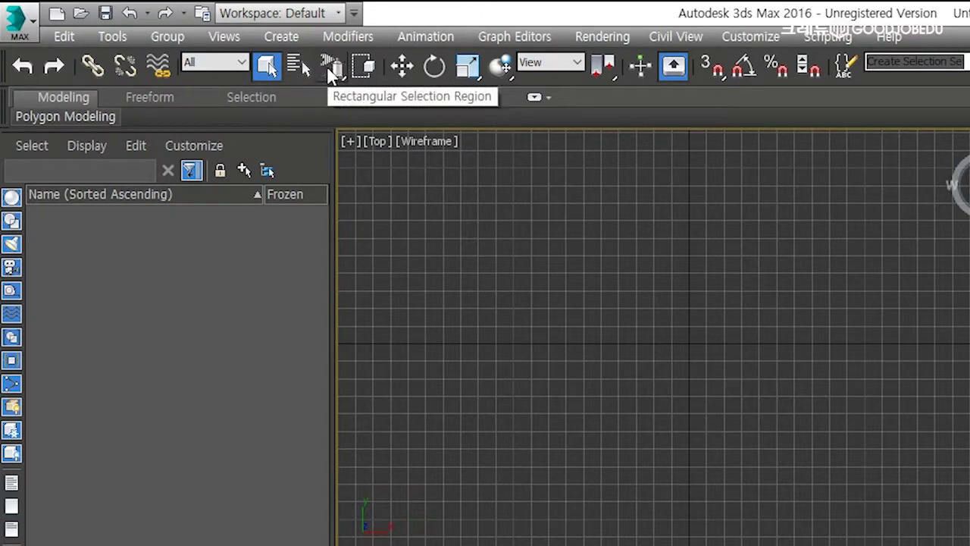
pyautogui.press('q')
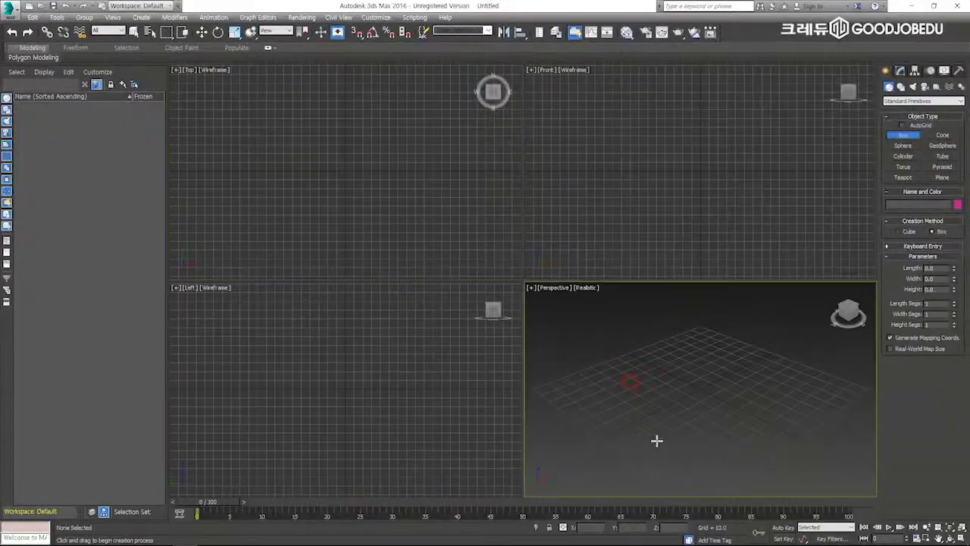
# Create a box in the Perspective view about 73 long, 81 wide and 36 high, and end box creation.
pyautogui.moveTo(656, 439); pyautogui.dragTo(755, 384)
pyautogui.click(776, 337)
pyautogui.click(653, 322)
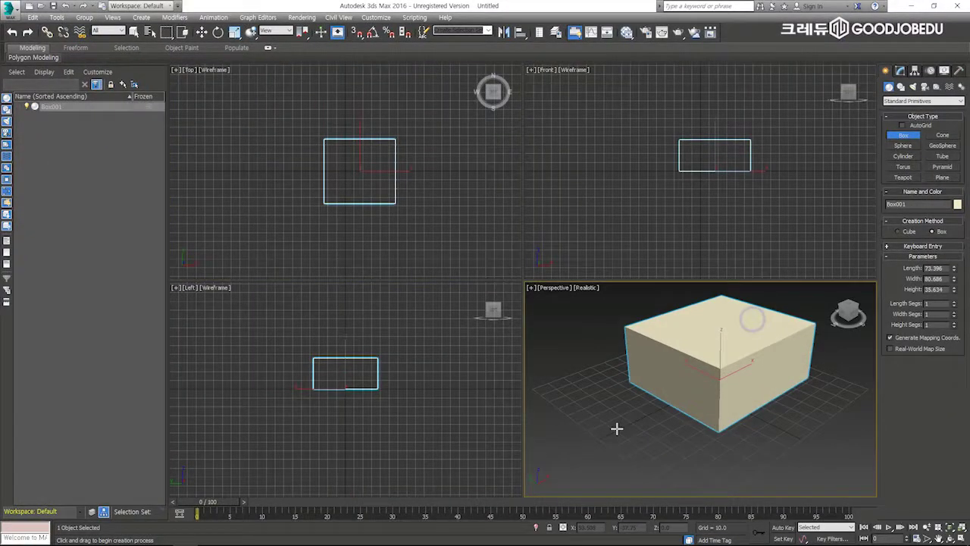
pyautogui.rightClick(668, 347)
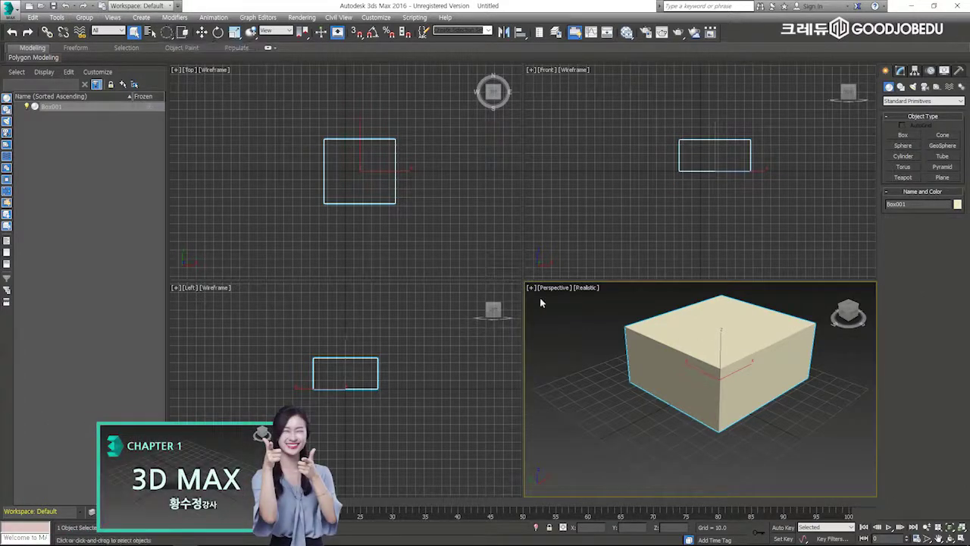
# Deselect the box and practise selecting it in the Perspective view with different selection region shapes.
pyautogui.moveTo(585, 344)
pyautogui.mouseDown()
pyautogui.moveTo(589, 395)
pyautogui.moveTo(629, 397)
pyautogui.moveTo(648, 382)
pyautogui.moveTo(652, 347)
pyautogui.moveTo(629, 326)
pyautogui.moveTo(605, 314)
pyautogui.moveTo(582, 339)
pyautogui.mouseUp()
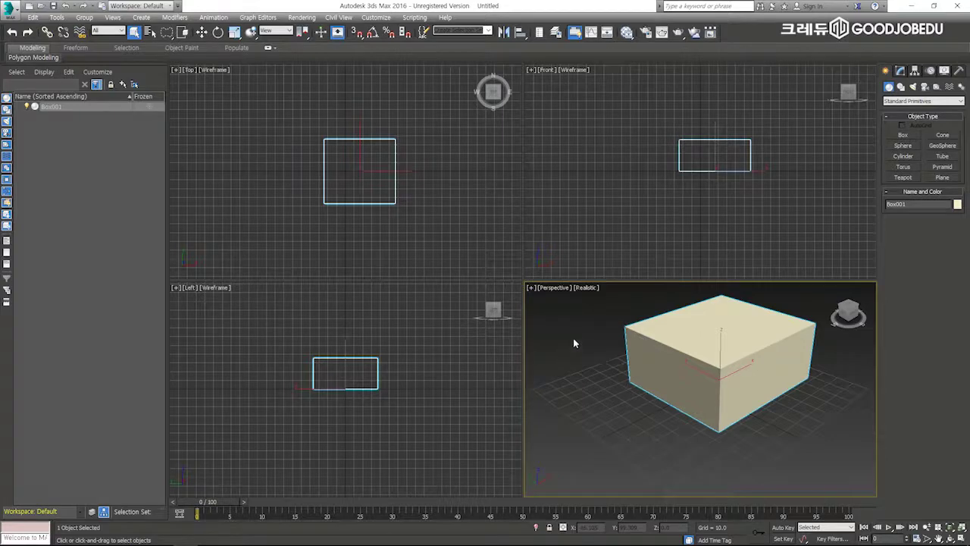
pyautogui.moveTo(595, 366)
pyautogui.mouseDown()
pyautogui.moveTo(723, 364)
pyautogui.moveTo(638, 301)
pyautogui.moveTo(589, 356)
pyautogui.mouseUp()
pyautogui.press('q')
pyautogui.click(600, 325)
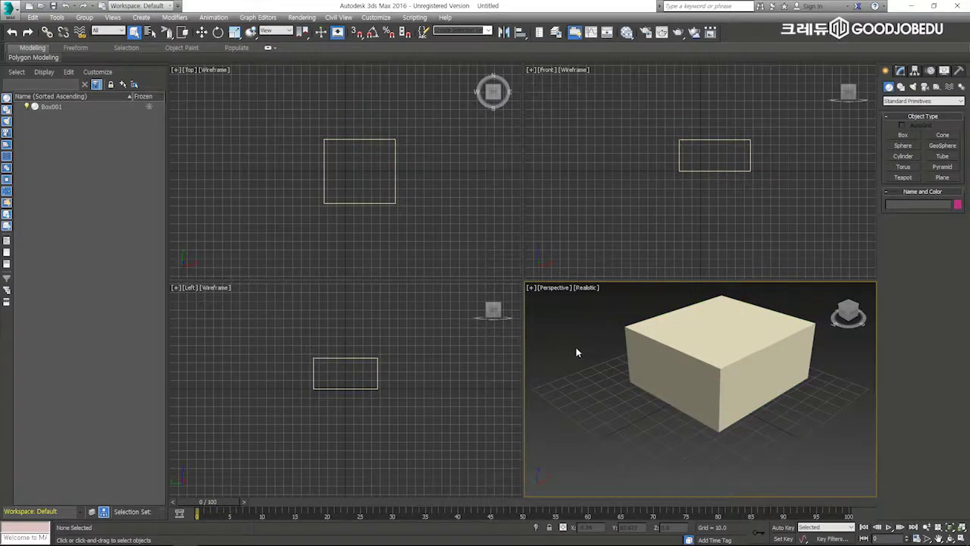
pyautogui.moveTo(572, 357)
pyautogui.mouseDown()
pyautogui.moveTo(568, 331)
pyautogui.moveTo(598, 327)
pyautogui.moveTo(626, 371)
pyautogui.moveTo(704, 331)
pyautogui.moveTo(803, 343)
pyautogui.mouseUp()
pyautogui.press('q')
pyautogui.moveTo(595, 315); pyautogui.dragTo(758, 447)
pyautogui.click(828, 410)
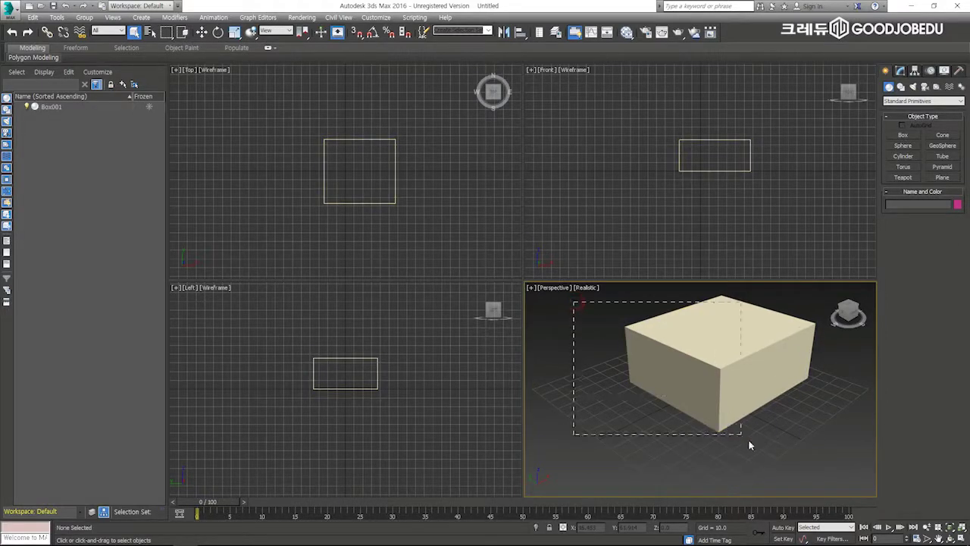
pyautogui.click(743, 402)
pyautogui.moveTo(805, 303); pyautogui.dragTo(614, 438)
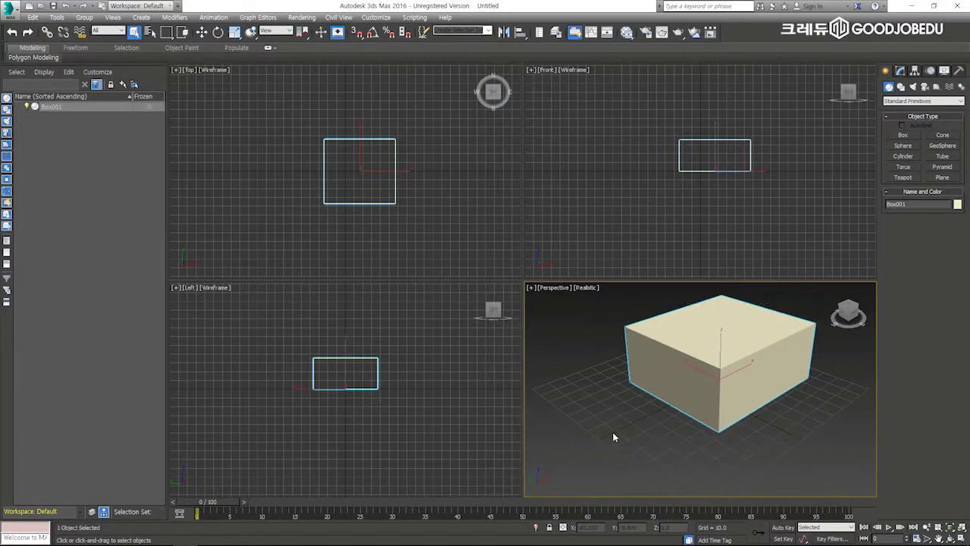
# Maximize the Perspective view and try crossing selections over part of the box from both diagonal directions, leaving it deselected.
pyautogui.hotkey('alt', 'w')
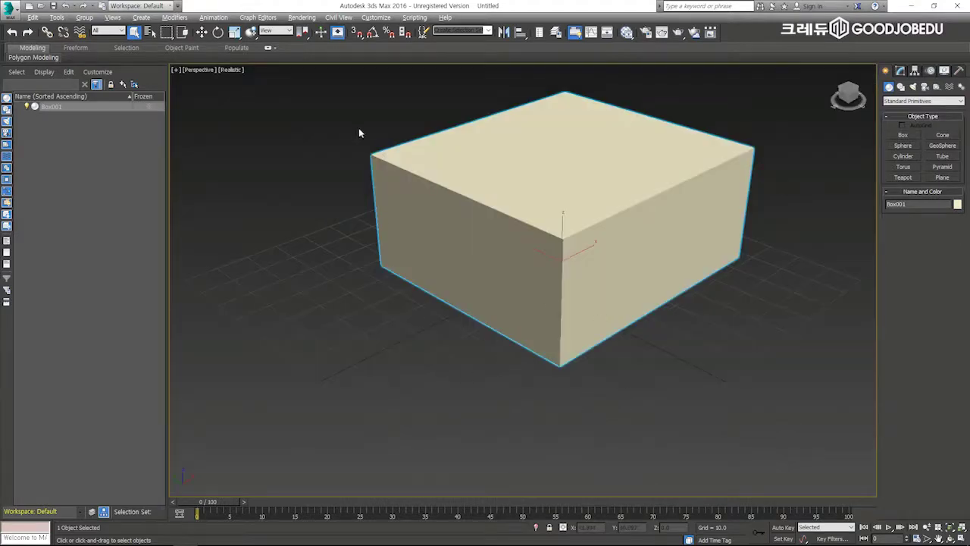
pyautogui.moveTo(392, 159); pyautogui.dragTo(714, 391)
pyautogui.moveTo(723, 157); pyautogui.dragTo(340, 369)
pyautogui.click(331, 143)
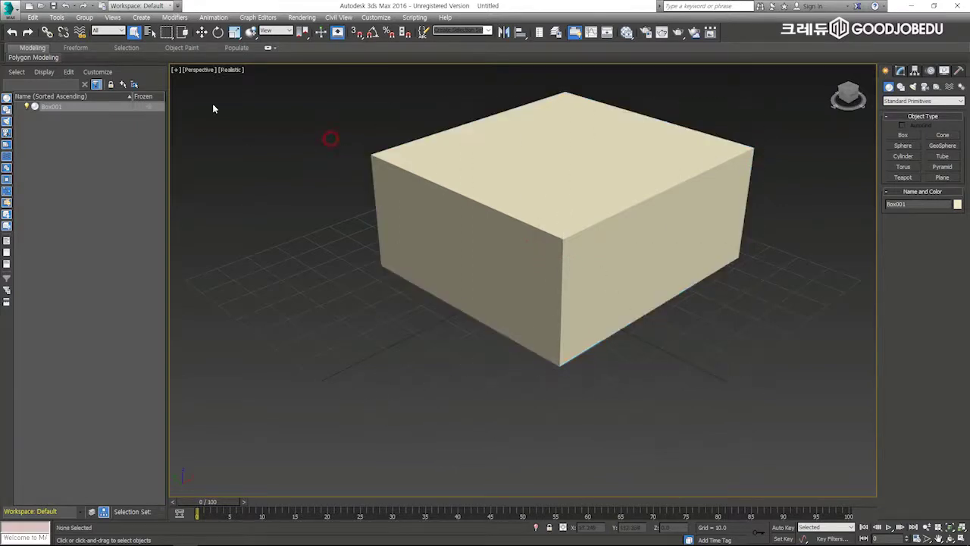
# Turn on Window selection mode and test it with a region partly over the box and one fully enclosing it.
pyautogui.click(183, 33)
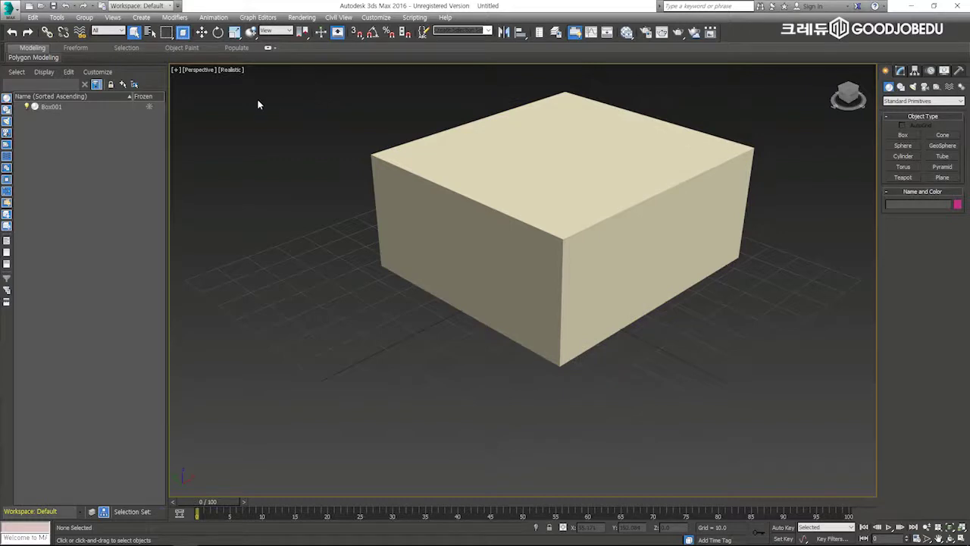
pyautogui.moveTo(317, 164); pyautogui.dragTo(466, 357)
pyautogui.moveTo(344, 76); pyautogui.dragTo(857, 440)
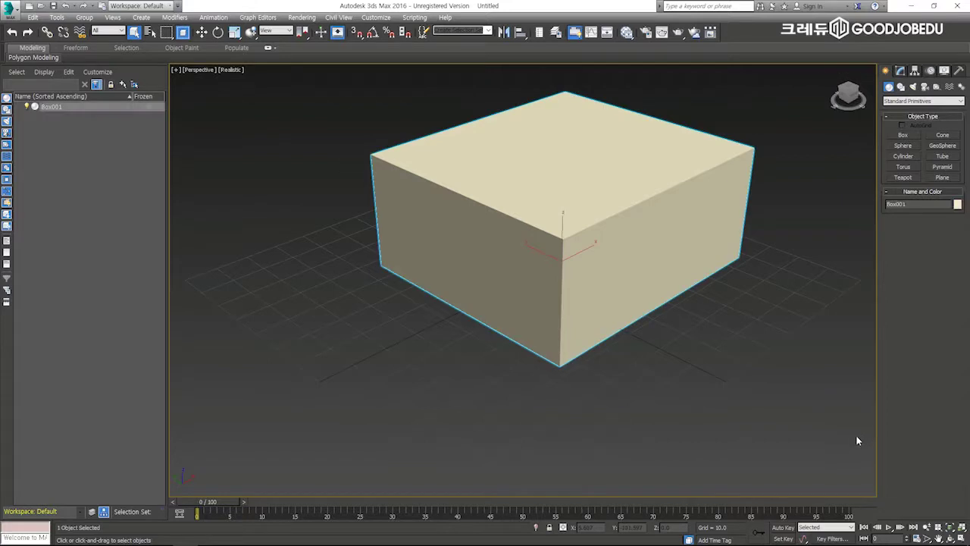
# Restore Crossing selection mode, test it with regions covering only part of the box, and deselect the box.
pyautogui.click(182, 33)
pyautogui.click(313, 91)
pyautogui.moveTo(347, 88); pyautogui.dragTo(676, 337)
pyautogui.moveTo(353, 150); pyautogui.dragTo(523, 256)
pyautogui.click(297, 169)
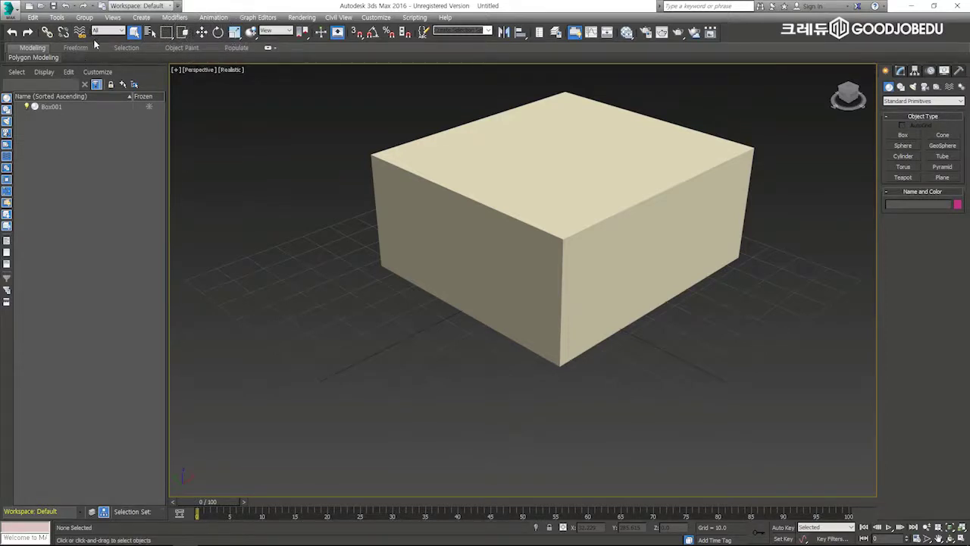
# Select the box with the Move tool and shift it freely within the Perspective view.
pyautogui.click(201, 33)
pyautogui.click(413, 161)
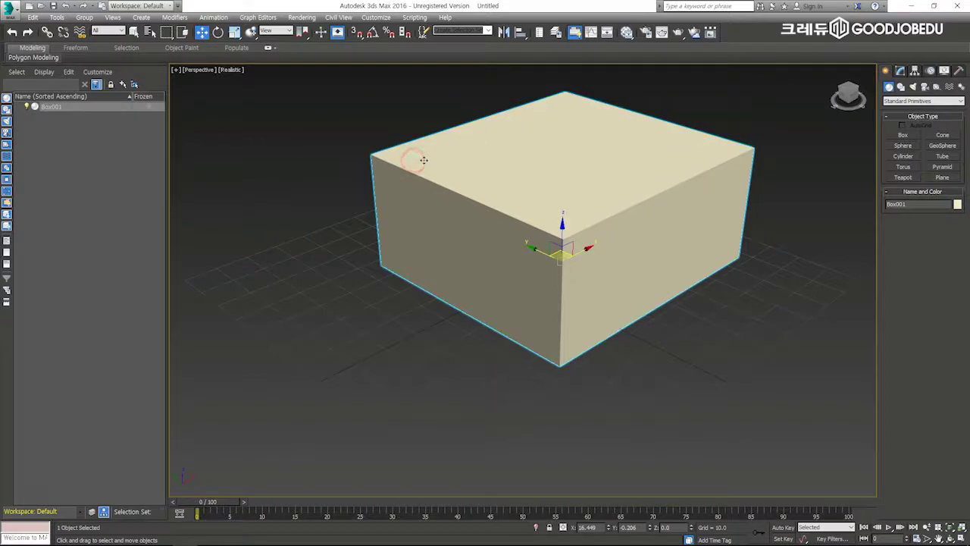
pyautogui.moveTo(488, 196); pyautogui.dragTo(471, 358)
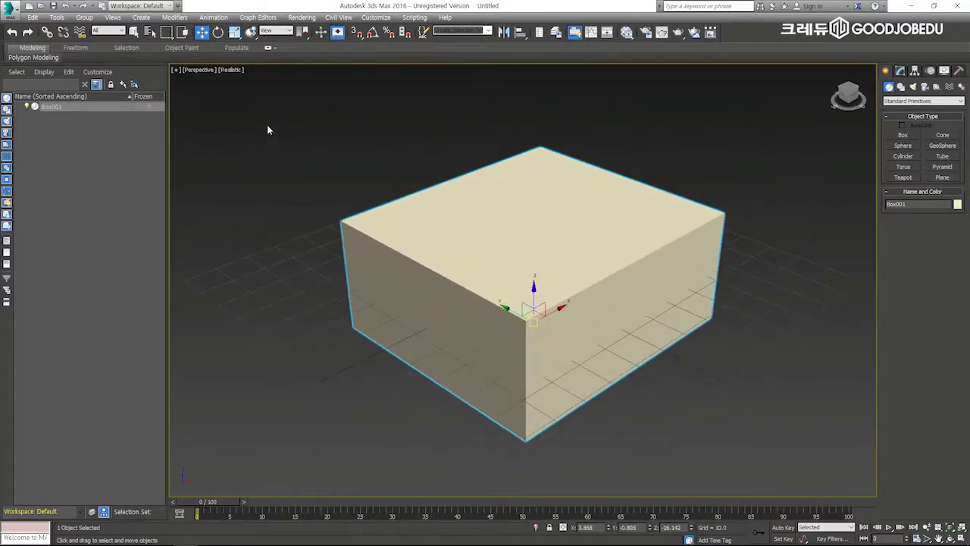
# Rotate the box freely in the Perspective view and scale it uniformly to about 119 percent.
pyautogui.click(217, 33)
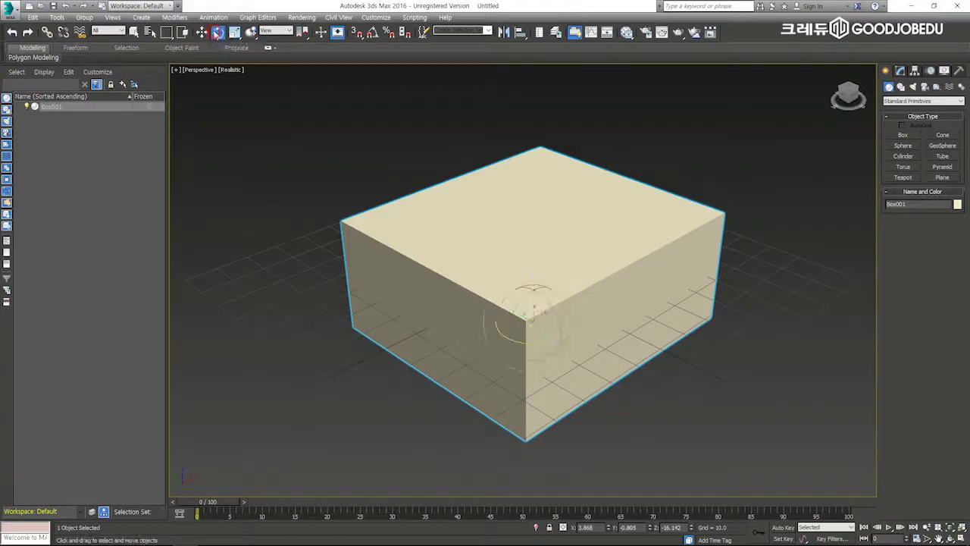
pyautogui.moveTo(516, 314); pyautogui.dragTo(347, 170)
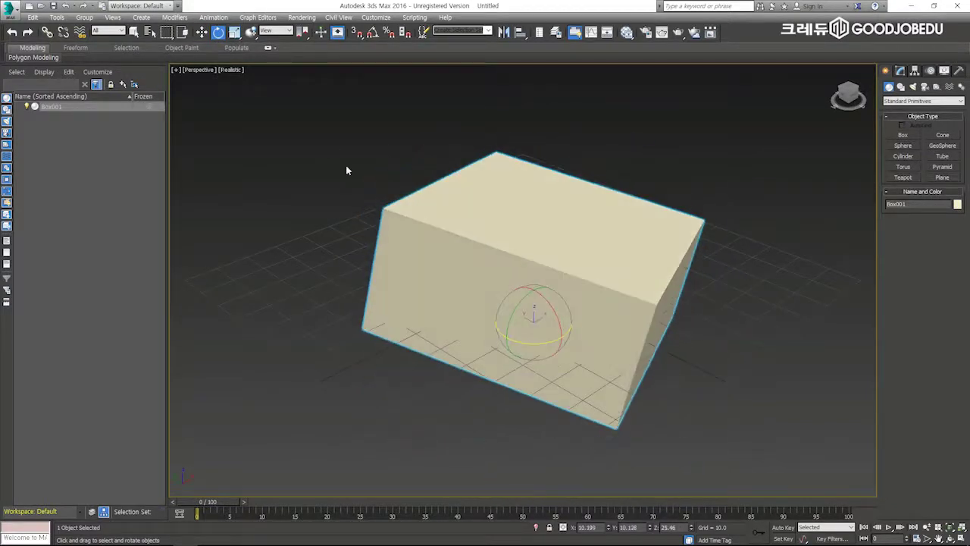
pyautogui.click(234, 32)
pyautogui.moveTo(520, 303); pyautogui.dragTo(539, 311)
pyautogui.hotkey('alt', 'w')
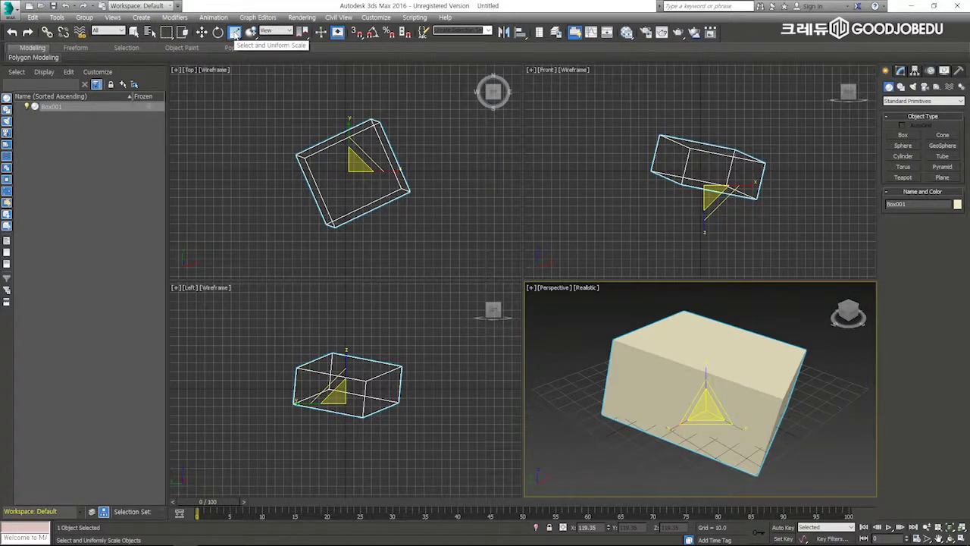
# Switch between the Move, Rotate and Scale tools and rotate the box about the X axis in the Perspective view.
pyautogui.click(201, 32)
pyautogui.click(218, 32)
pyautogui.click(235, 33)
pyautogui.click(218, 32)
pyautogui.click(201, 32)
pyautogui.click(218, 32)
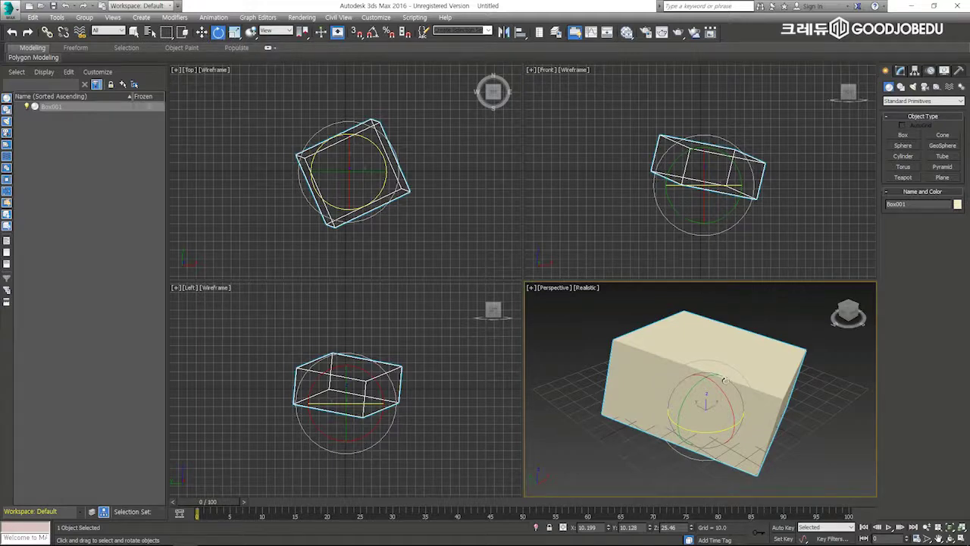
pyautogui.moveTo(716, 383); pyautogui.dragTo(699, 372)
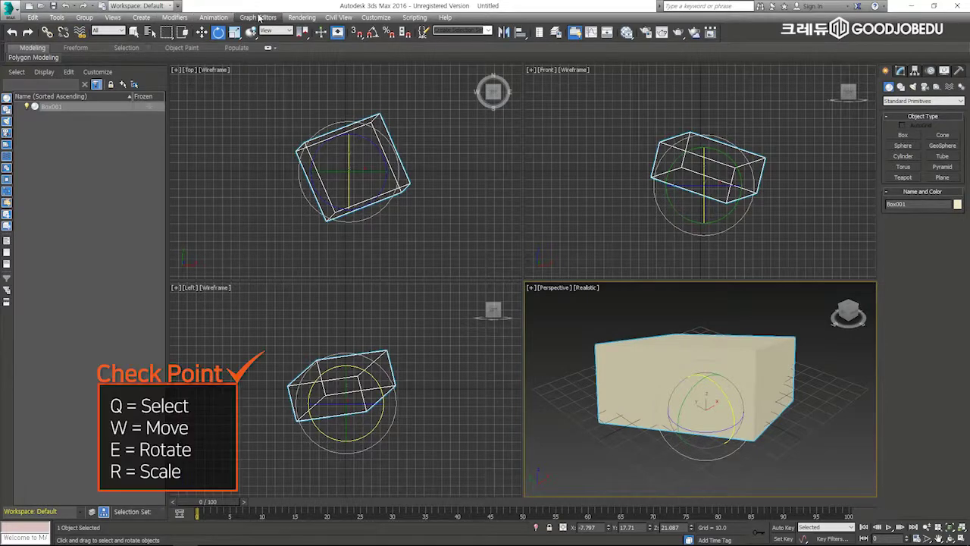
# Cycle twice through the Select, Move, Rotate and Scale tools, leaving Scale active.
pyautogui.press('q')
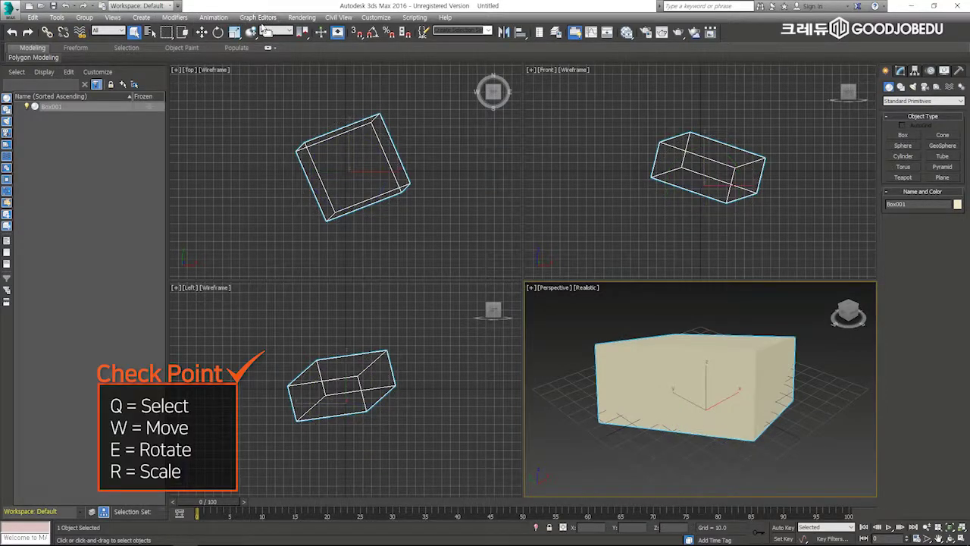
pyautogui.press('w')
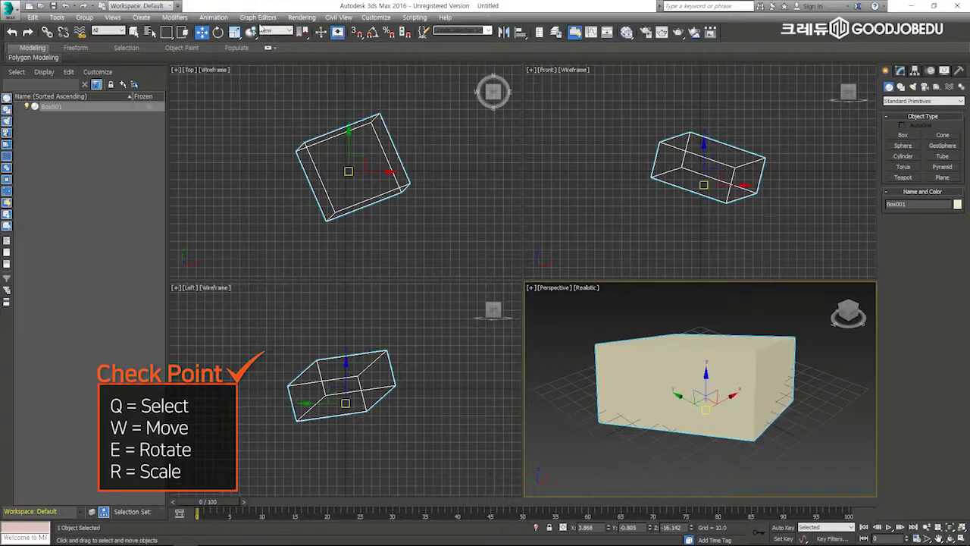
pyautogui.press('e')
pyautogui.press('r')
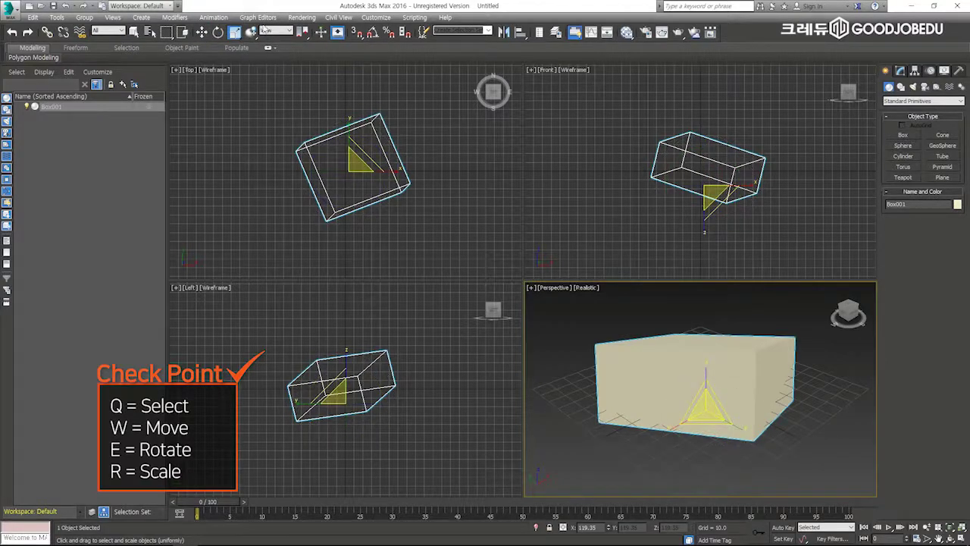
pyautogui.press('q')
pyautogui.press('w')
pyautogui.press('e')
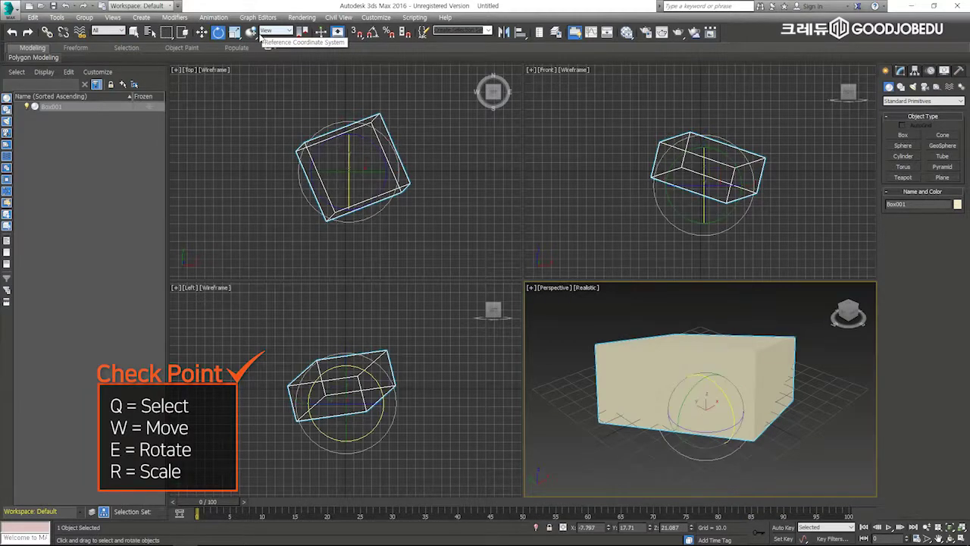
pyautogui.press('r')
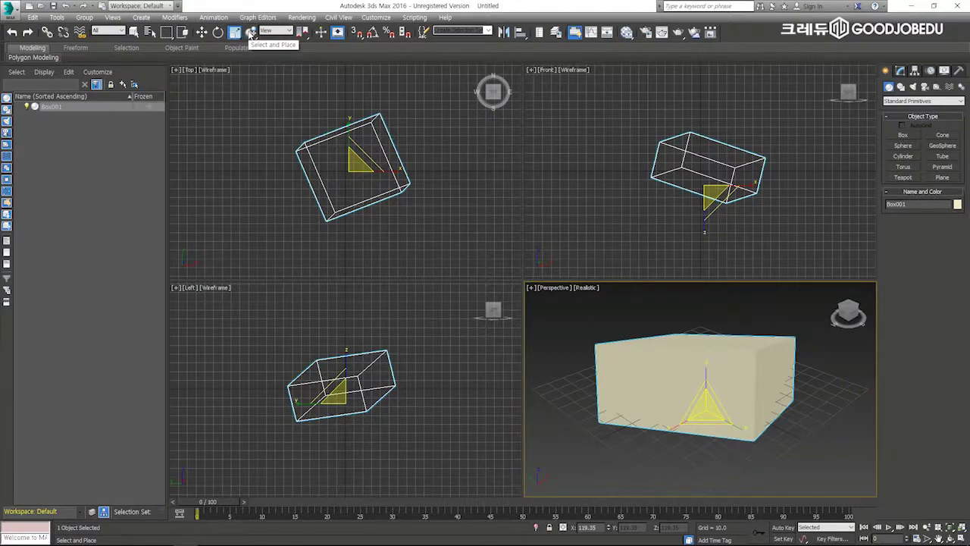
pyautogui.click(250, 34)
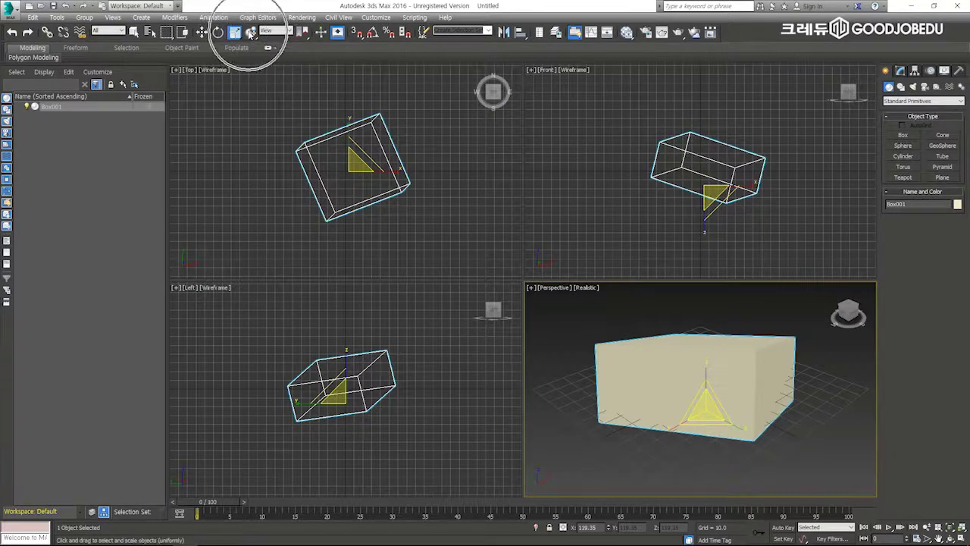
# Try the World and Local reference coordinate systems, inspect the box's gizmo orientation, and restore the View system.
pyautogui.click(288, 31)
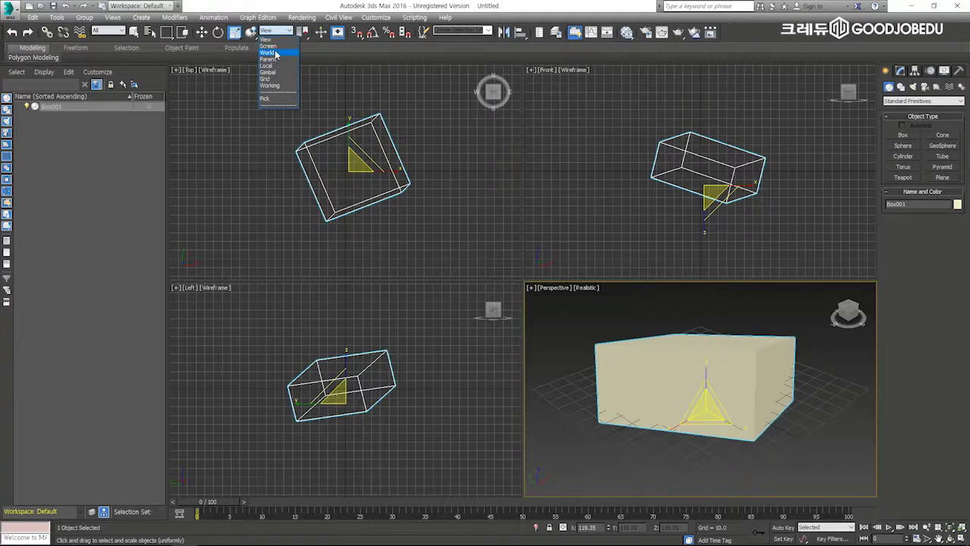
pyautogui.click(273, 52)
pyautogui.click(279, 30)
pyautogui.click(280, 66)
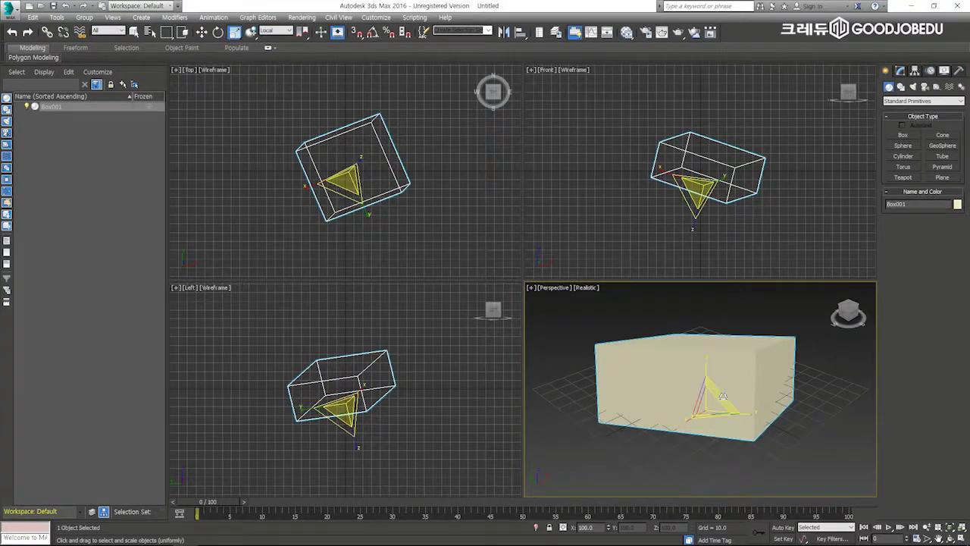
pyautogui.scroll(10, 725, 387)
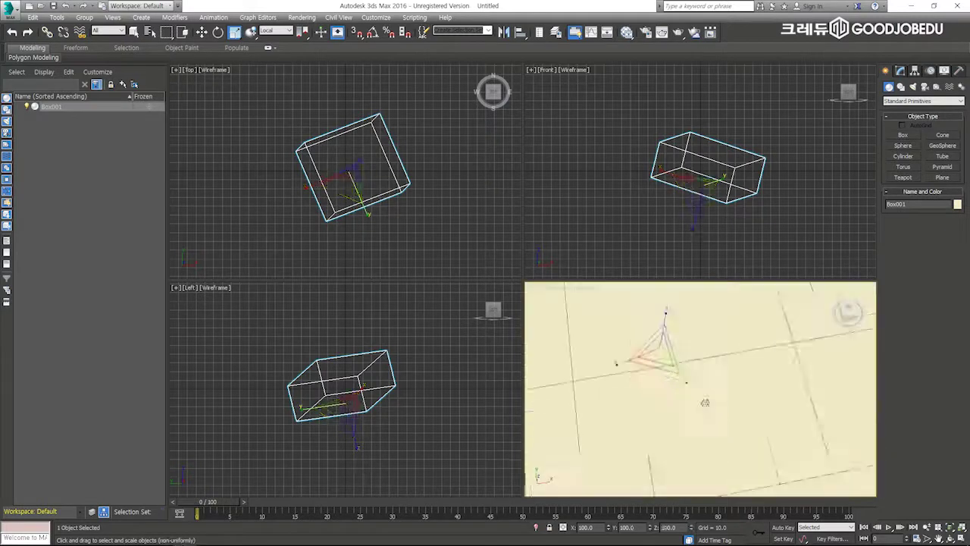
pyautogui.scroll(-10, 702, 398)
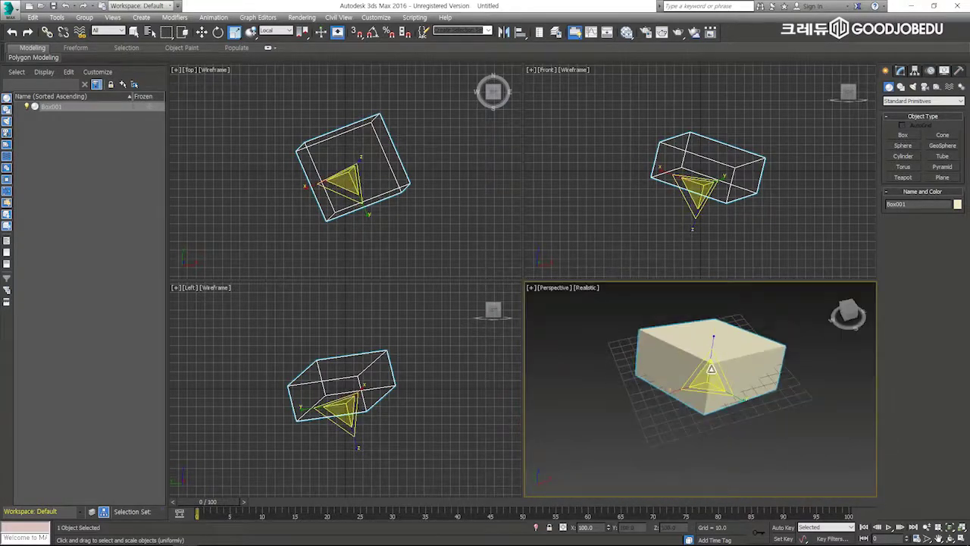
pyautogui.keyDown('alt'); pyautogui.moveTo(708, 336); pyautogui.dragTo(712, 383, button='middle'); pyautogui.keyUp('alt')
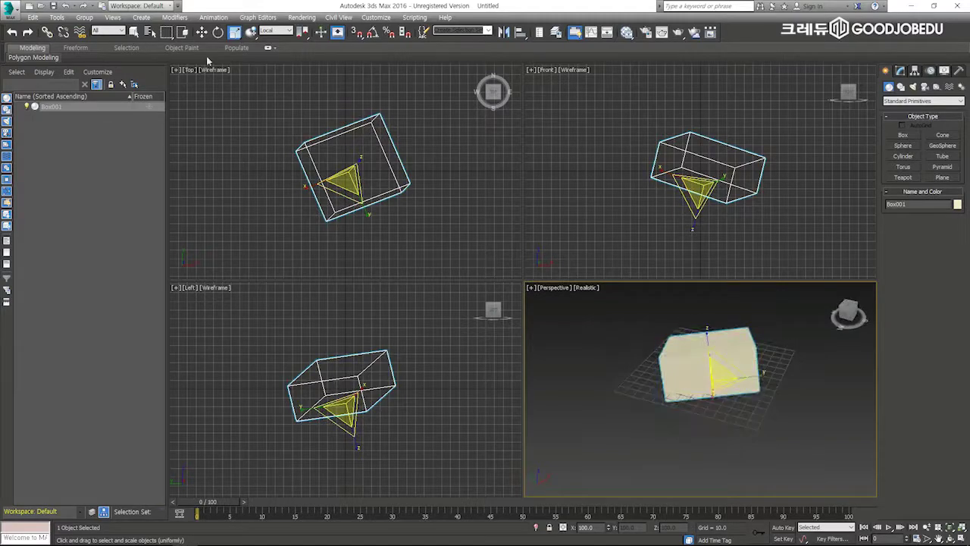
pyautogui.click(277, 31)
pyautogui.click(275, 40)
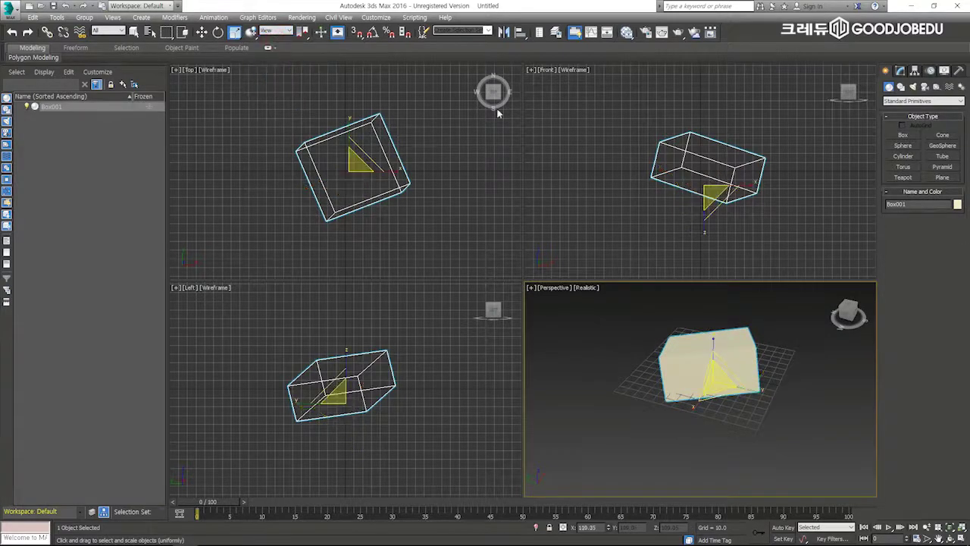
# Try Use Transform Coordinate Center for the box's gizmo and restore Use Pivot Point Center.
pyautogui.click(306, 32)
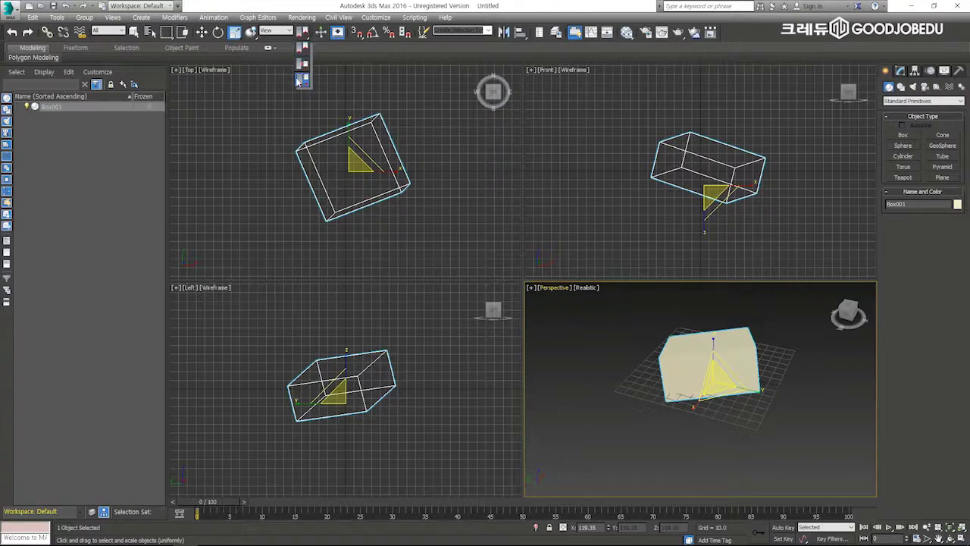
pyautogui.click(303, 79)
pyautogui.click(303, 32)
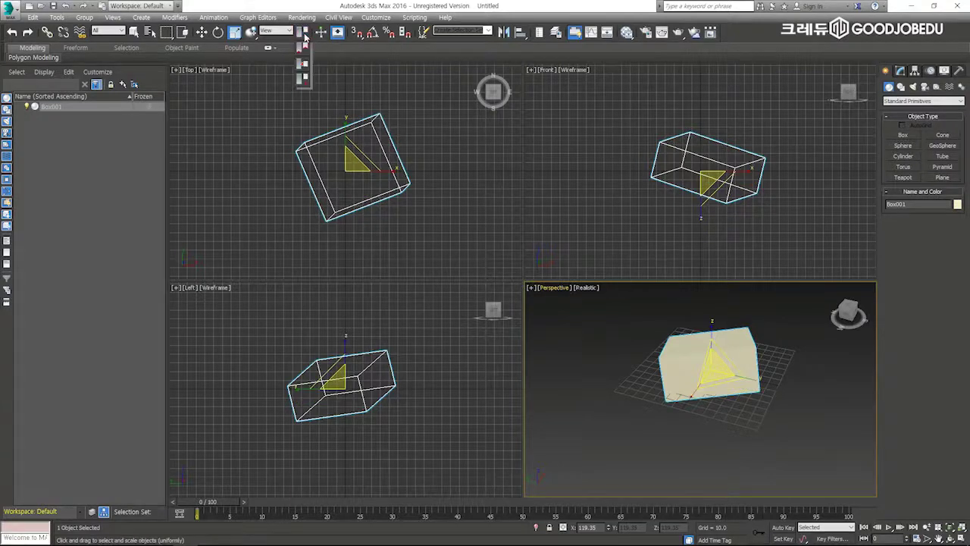
pyautogui.click(302, 55)
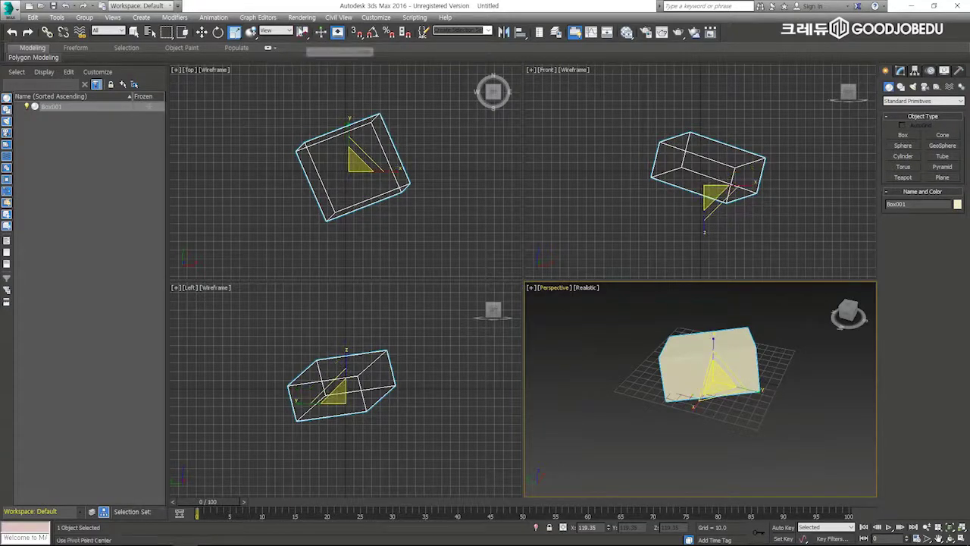
pyautogui.click(302, 32)
pyautogui.click(304, 49)
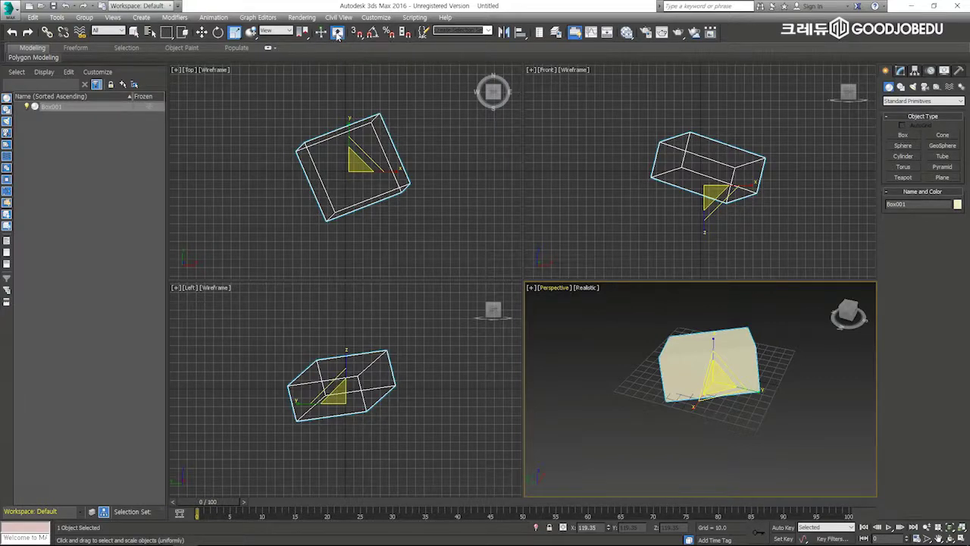
# Toggle the Keyboard Shortcut Override several times, leaving it turned off.
pyautogui.click(337, 34)
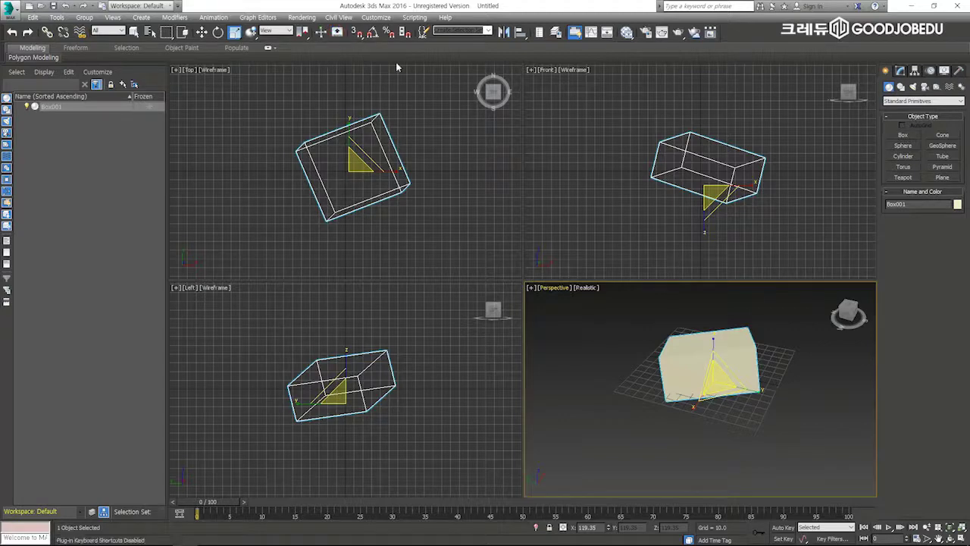
pyautogui.click(337, 34)
pyautogui.click(337, 34)
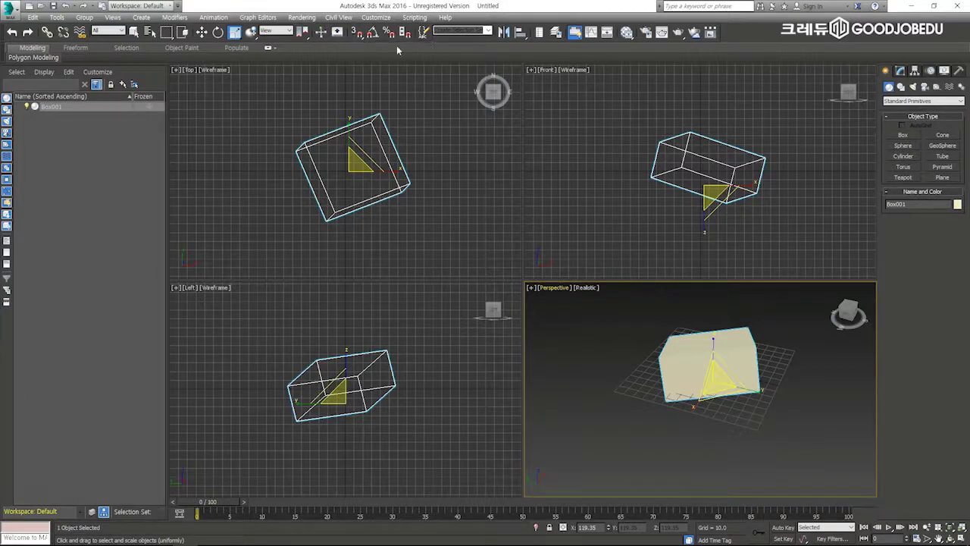
# Turn on the 3D, angle and percent snaps and turn them all off again.
pyautogui.click(357, 32)
pyautogui.click(372, 32)
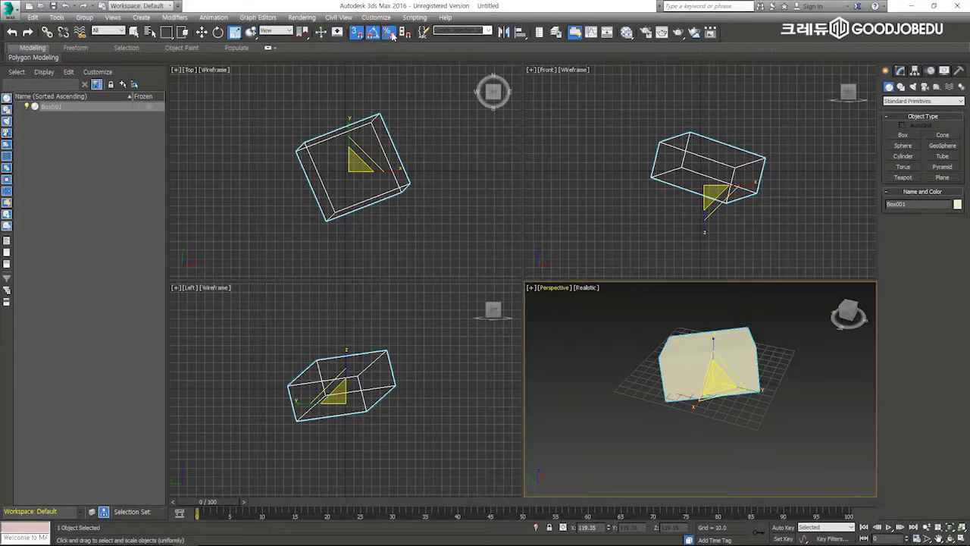
pyautogui.click(357, 32)
pyautogui.click(372, 31)
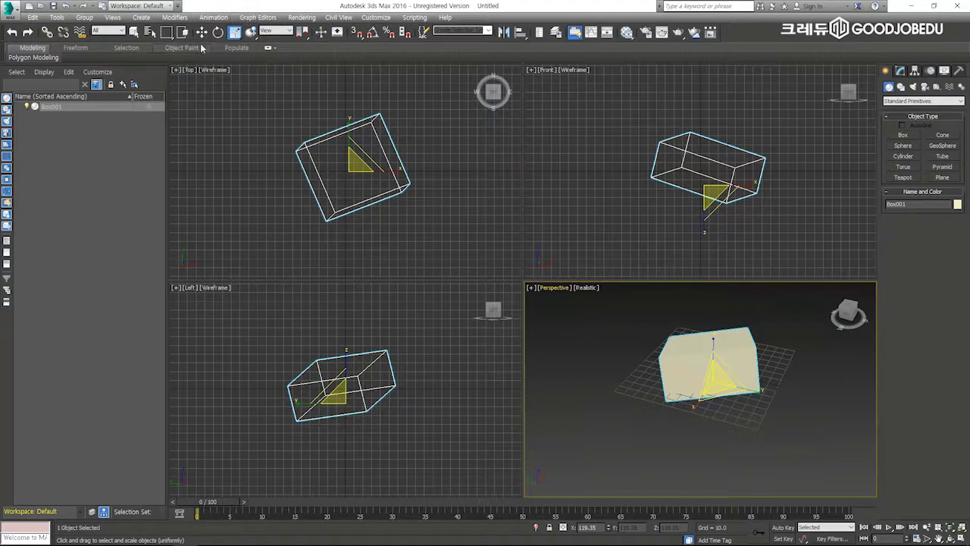
# Open the Named Selection Sets editor to view it and close it without creating a set.
pyautogui.click(422, 34)
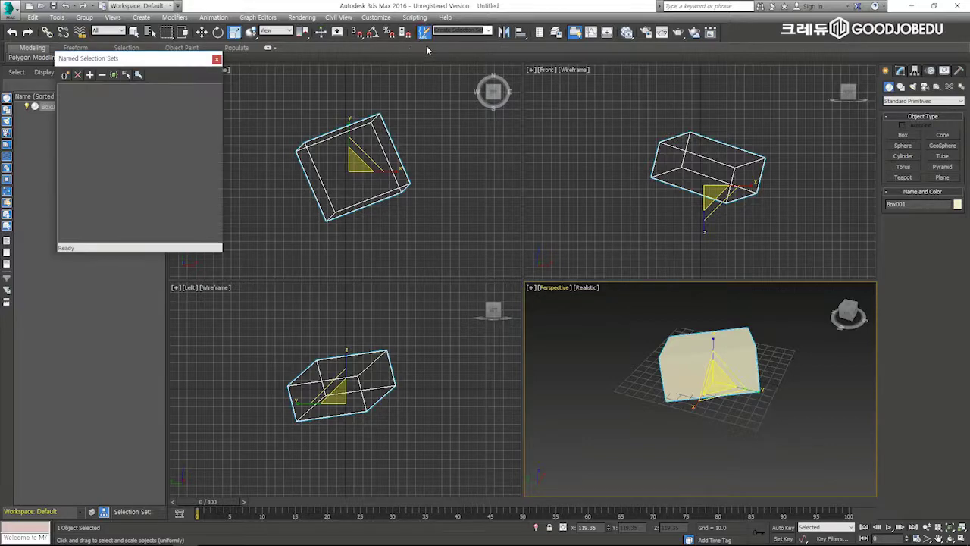
pyautogui.click(217, 58)
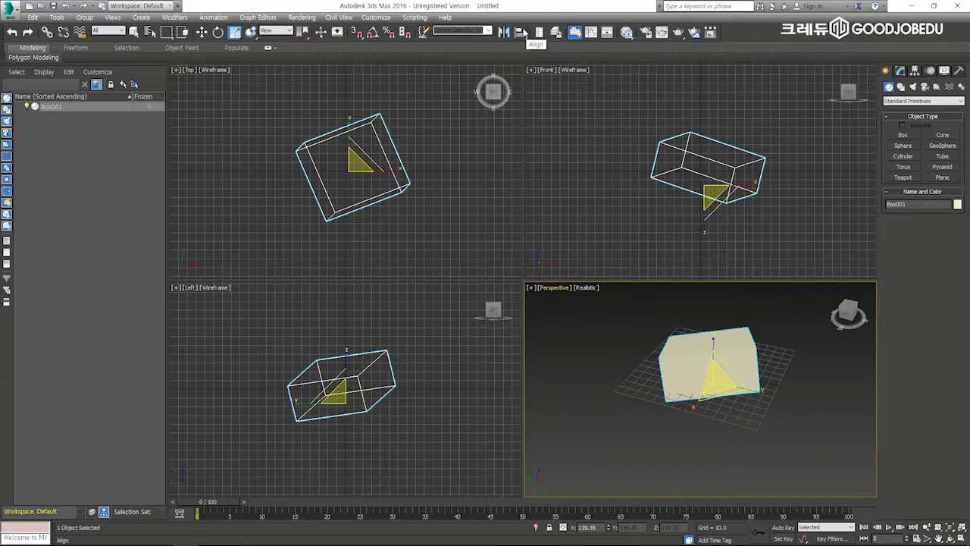
pyautogui.keyDown('alt'); pyautogui.moveTo(722, 299); pyautogui.dragTo(715, 346, button='middle'); pyautogui.keyUp('alt')
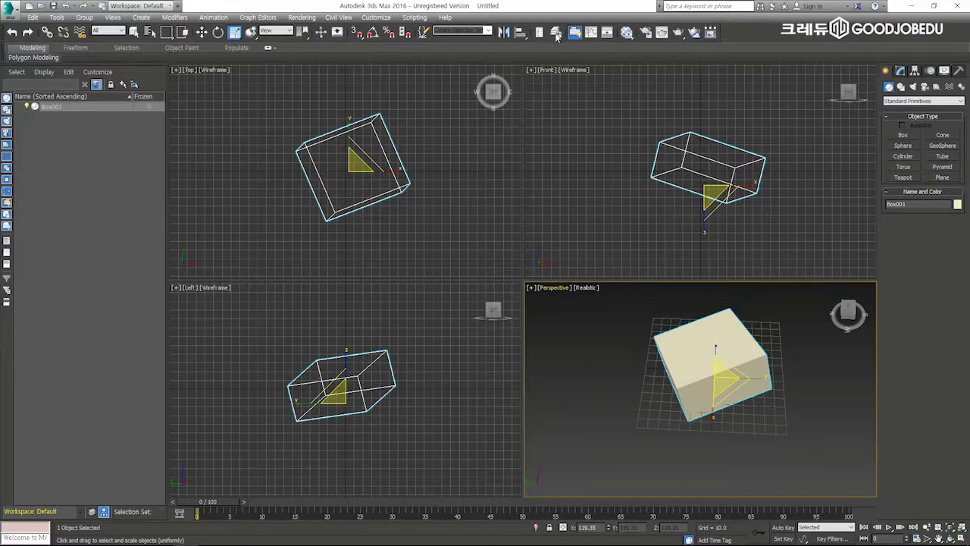
# Display the Layers toolbar as a floating window and close it again.
pyautogui.rightClick(734, 34)
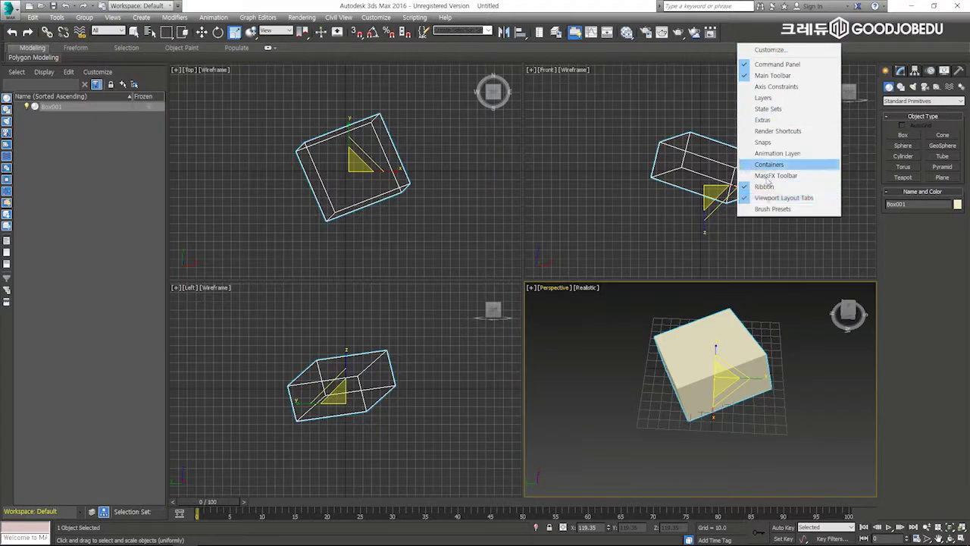
pyautogui.click(771, 99)
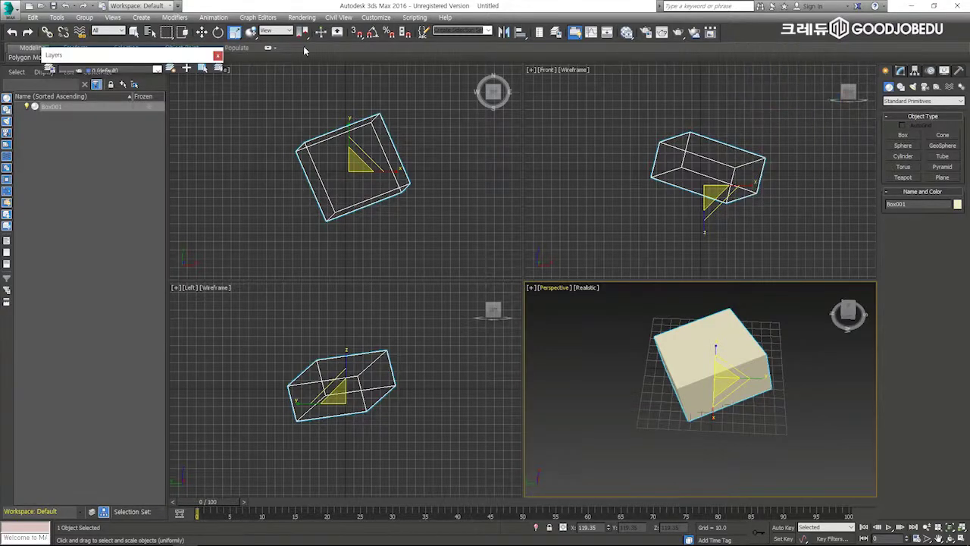
pyautogui.click(217, 55)
# Display the Extras toolbar and place it floating over the Top view beside the box.
pyautogui.rightClick(756, 35)
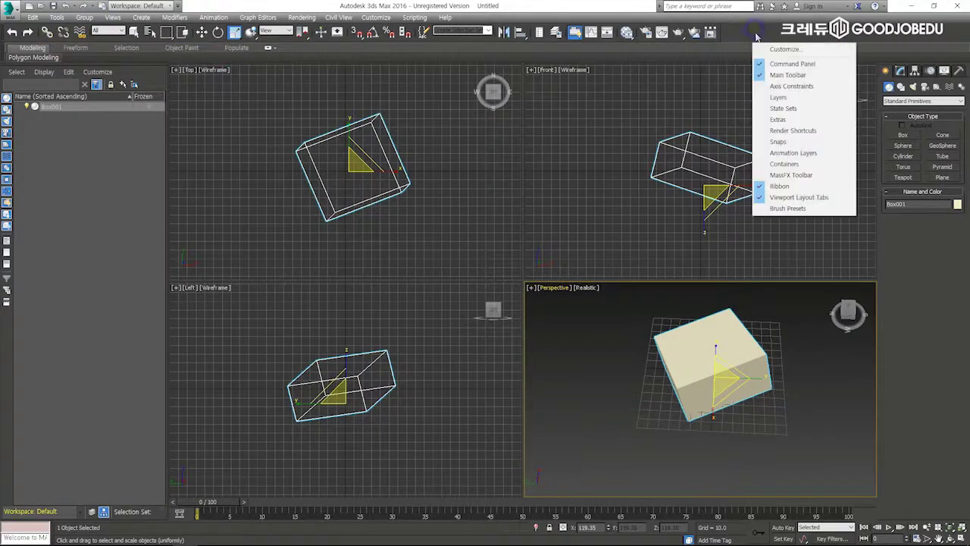
pyautogui.click(779, 119)
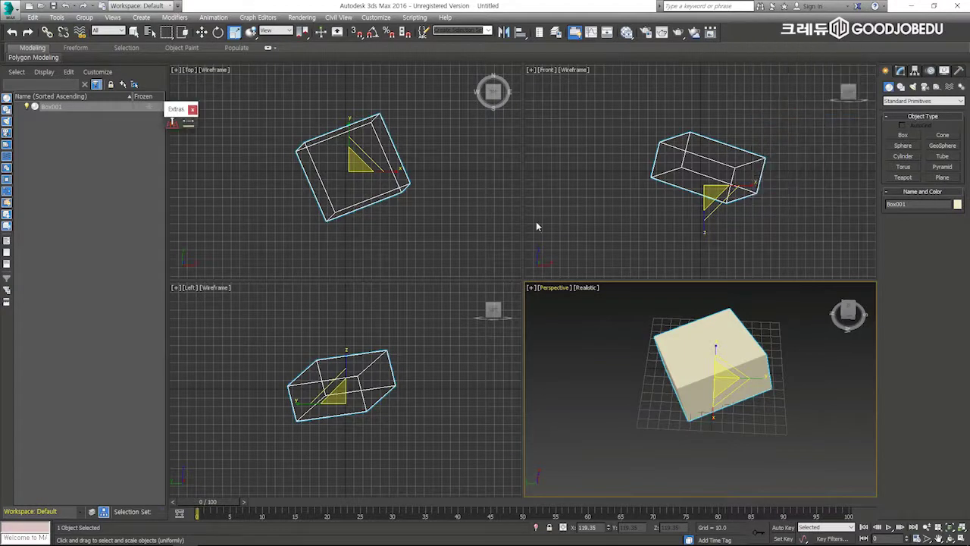
pyautogui.moveTo(179, 109); pyautogui.dragTo(249, 141)
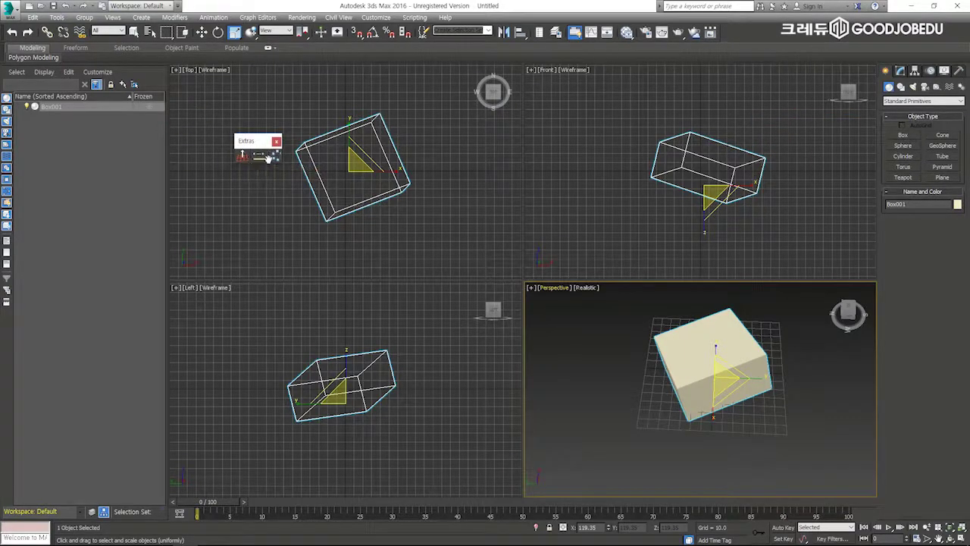
# Close the floating Extras toolbar and look over the list of available toolbars.
pyautogui.click(276, 142)
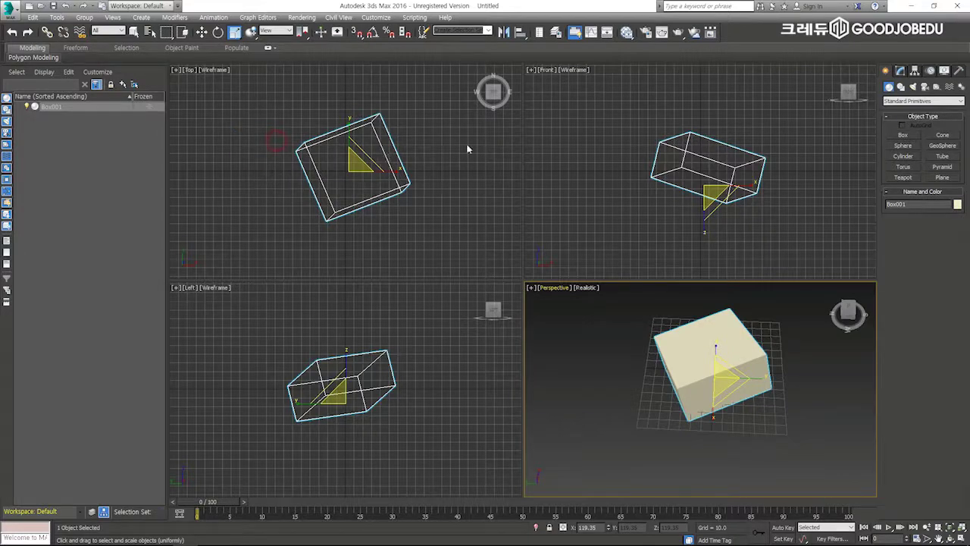
pyautogui.rightClick(755, 37)
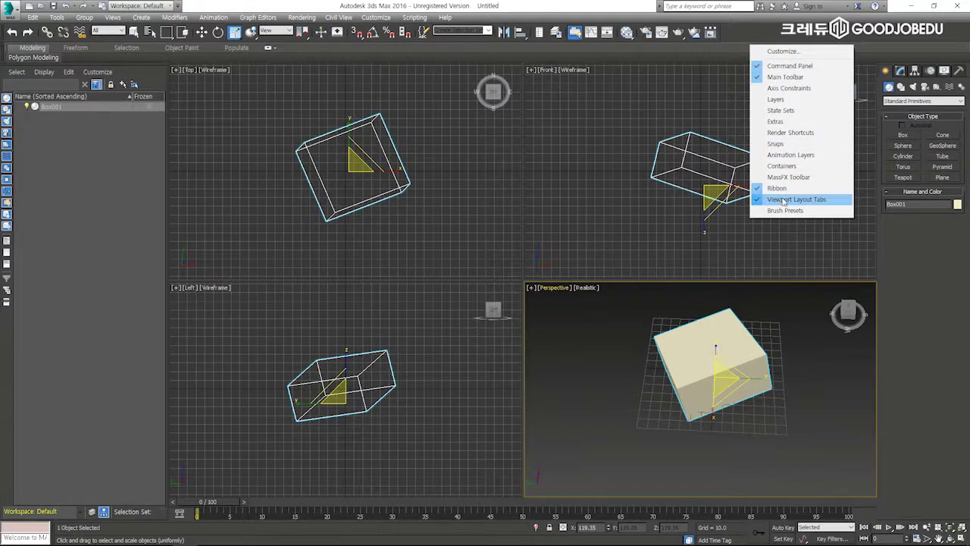
pyautogui.click(880, 34)
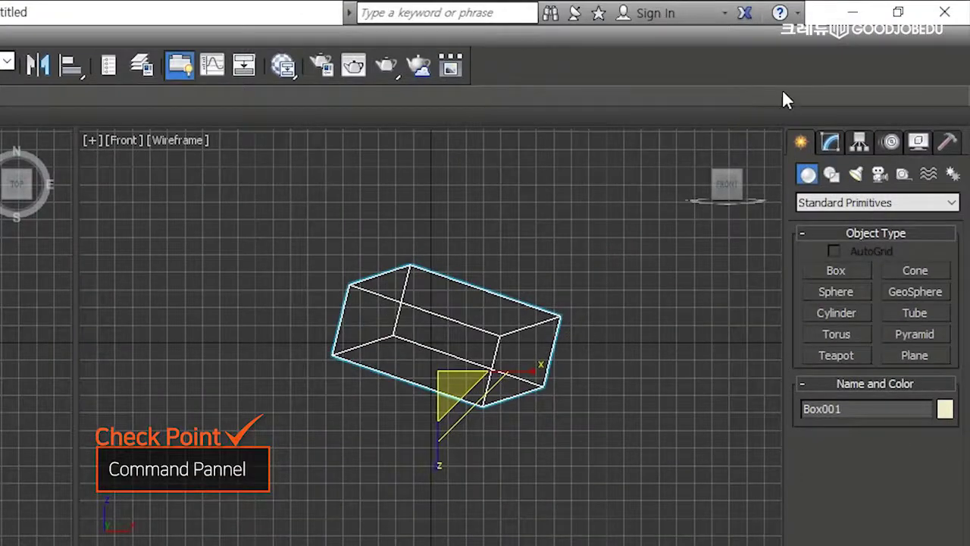
# Undock the command panel and check its entry in the list of available toolbars.
pyautogui.doubleClick(967, 148)
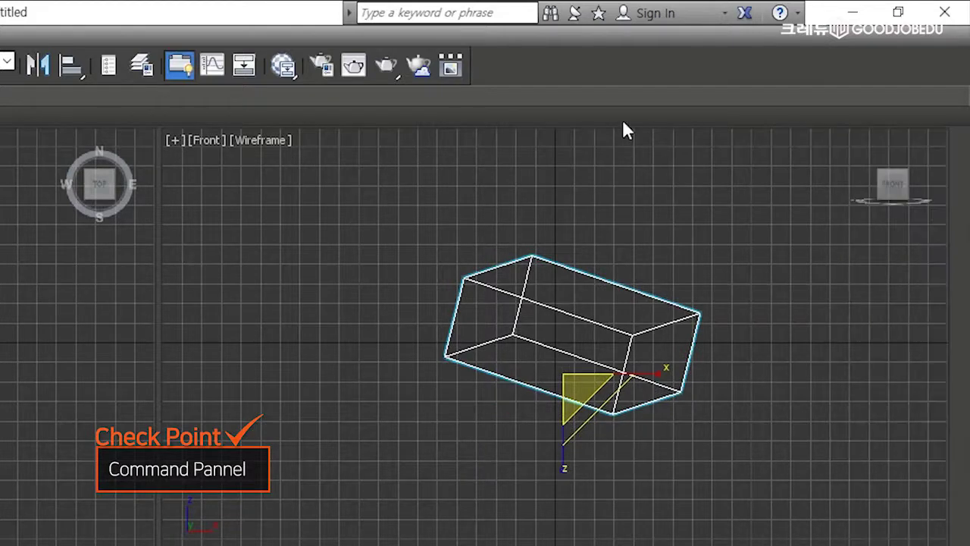
pyautogui.moveTo(969, 399)
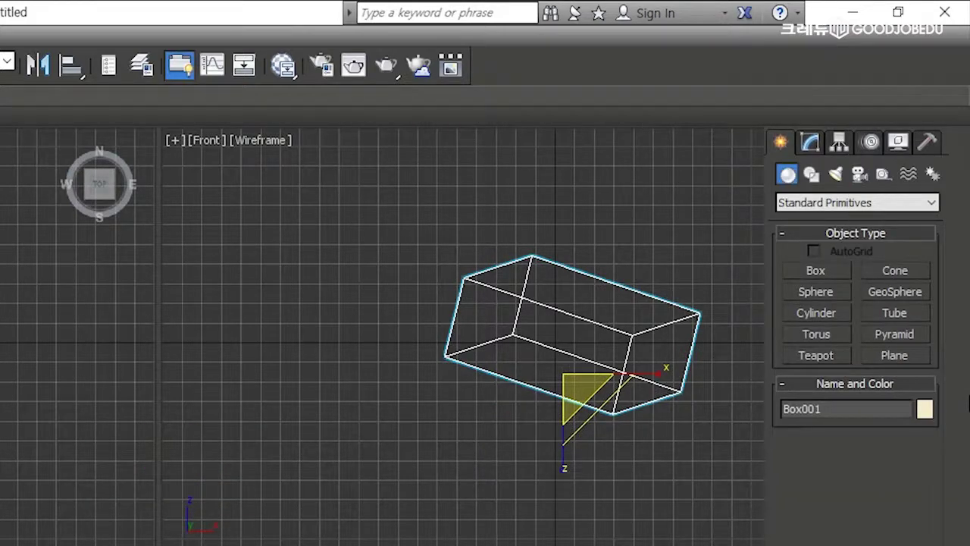
pyautogui.rightClick(508, 70)
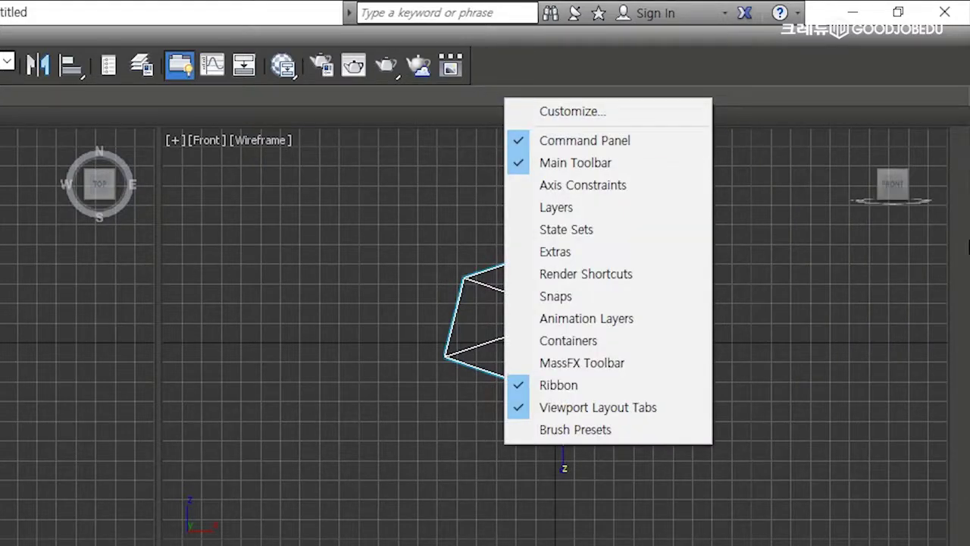
pyautogui.click(961, 473)
pyautogui.moveTo(967, 475)
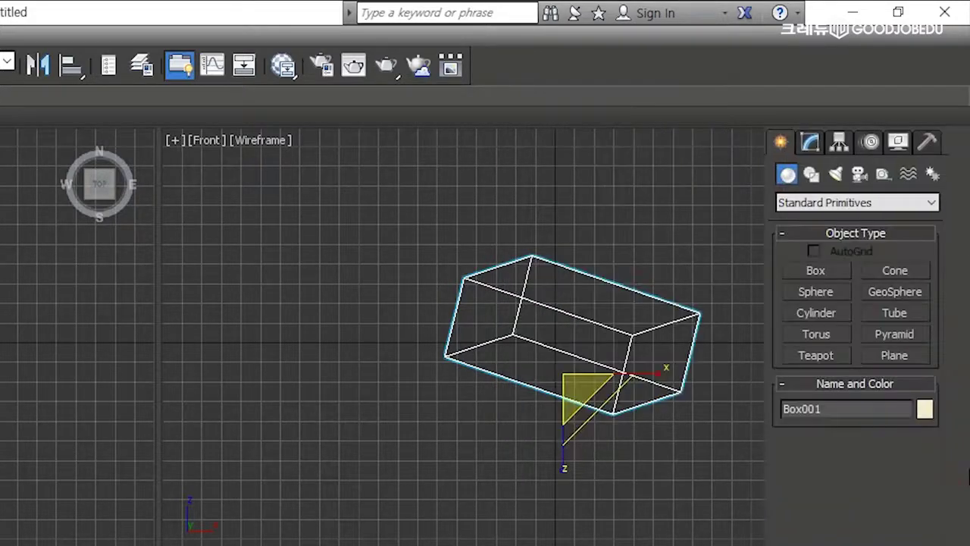
# Dock the command panel back at the right edge of the workspace and widen its area toward the viewports.
pyautogui.doubleClick(951, 151)
pyautogui.moveTo(870, 156); pyautogui.dragTo(964, 167)
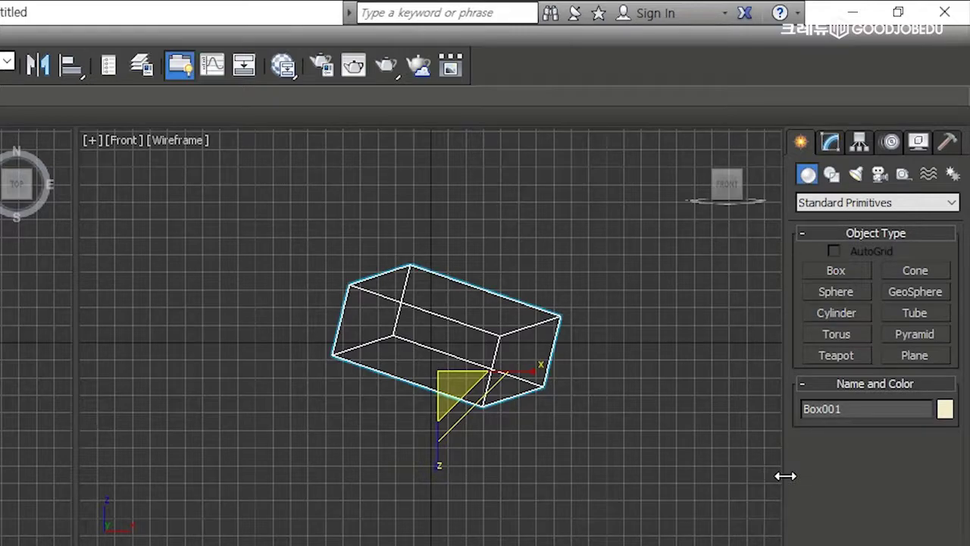
pyautogui.moveTo(786, 475); pyautogui.dragTo(827, 481)
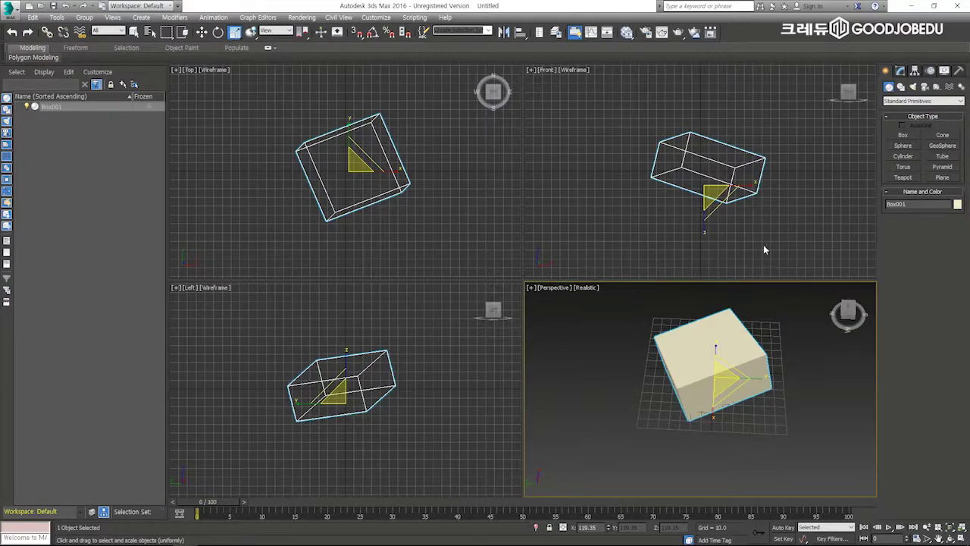
pyautogui.moveTo(877, 237); pyautogui.dragTo(789, 252)
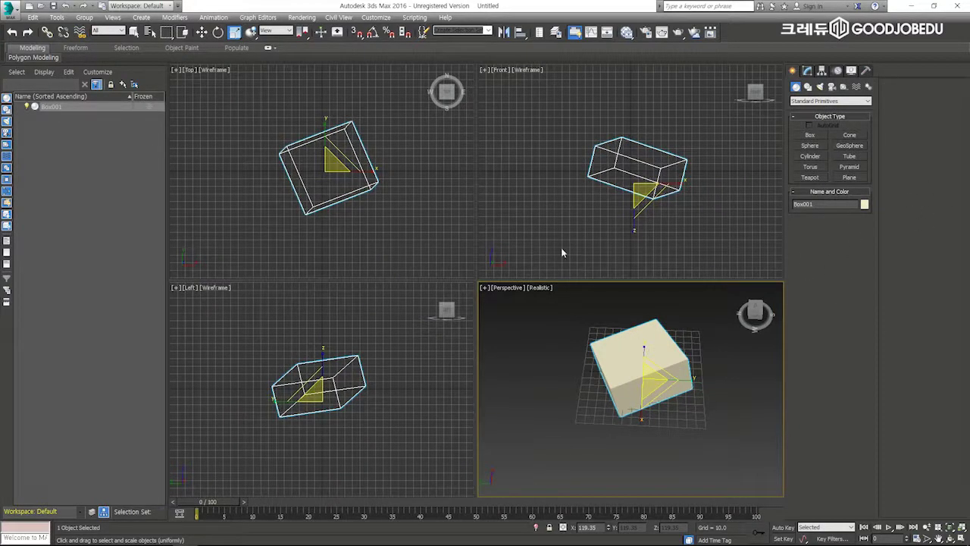
# Activate the Front, Left, Top and Perspective viewports in turn while keeping the box selected.
pyautogui.rightClick(500, 219)
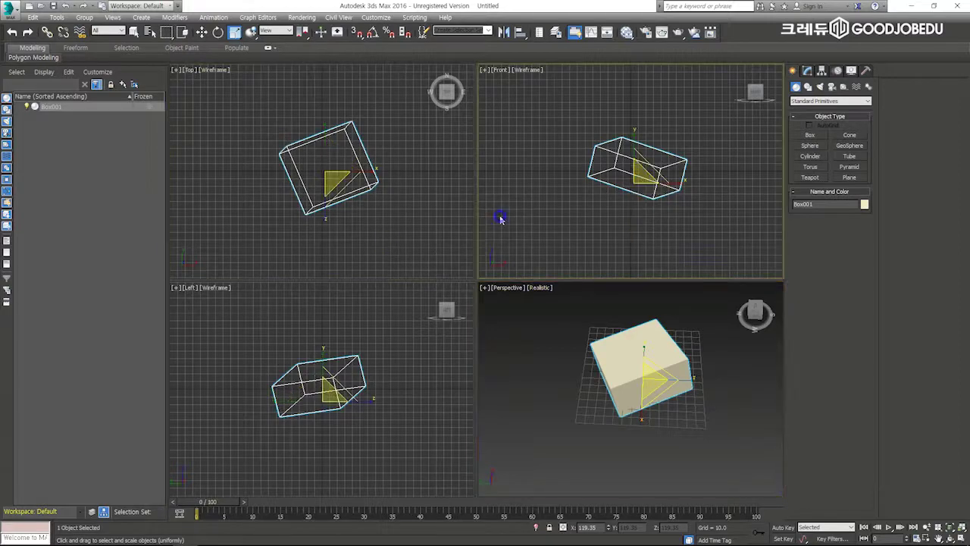
pyautogui.rightClick(325, 355)
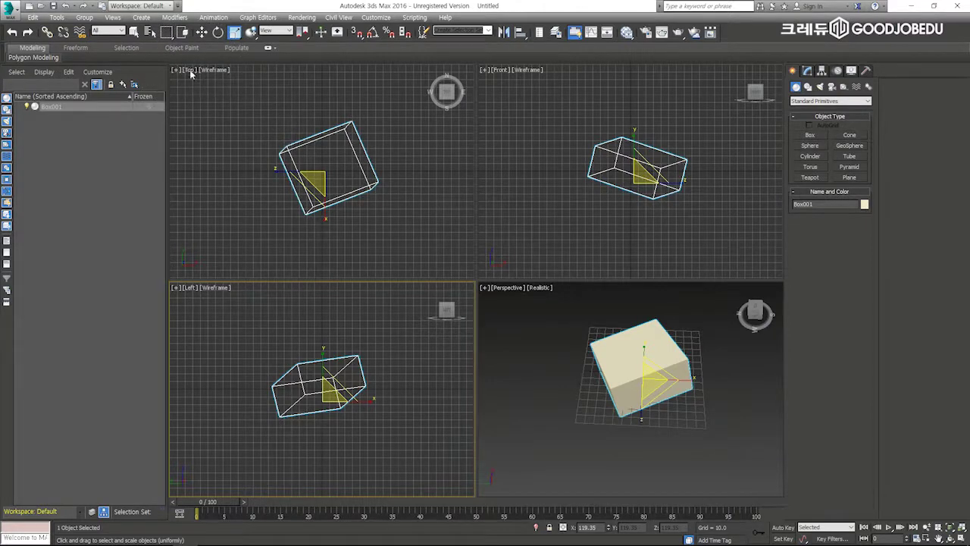
pyautogui.rightClick(403, 219)
pyautogui.rightClick(398, 314)
pyautogui.rightClick(501, 296)
pyautogui.rightClick(520, 205)
pyautogui.rightClick(423, 228)
pyautogui.rightClick(409, 341)
pyautogui.rightClick(508, 336)
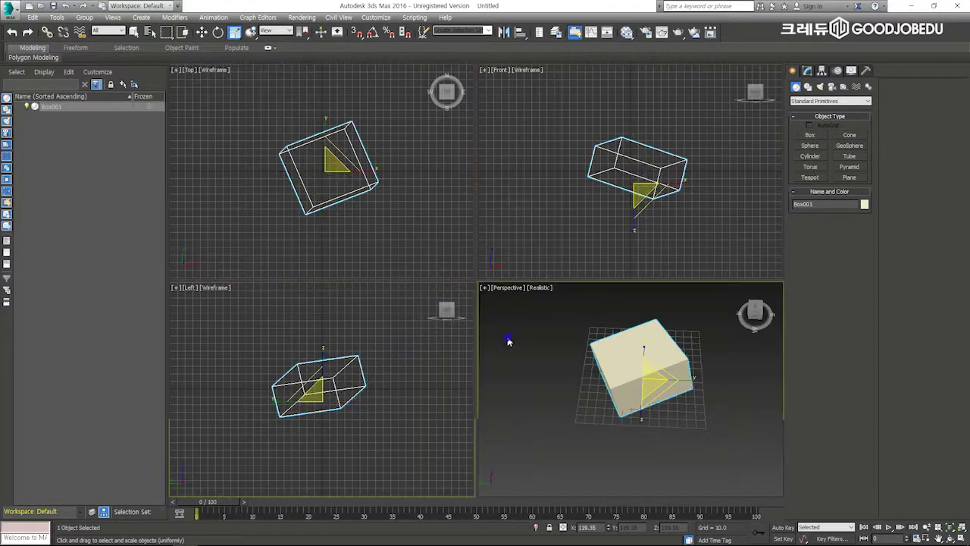
pyautogui.rightClick(491, 197)
# Cycle through the four viewports in a way that drops the selection, and reselect the box in the Perspective view.
pyautogui.click(451, 200)
pyautogui.click(407, 331)
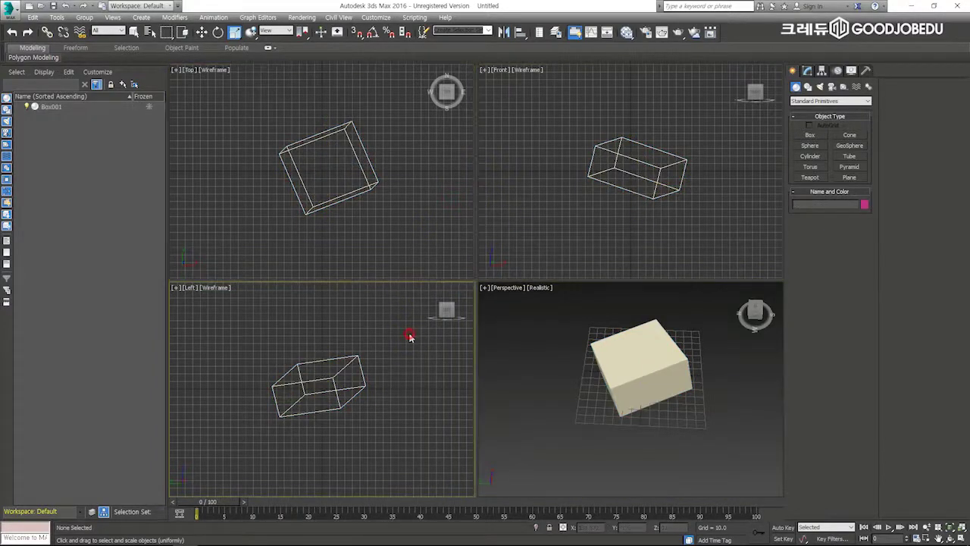
pyautogui.click(520, 353)
pyautogui.click(536, 231)
pyautogui.click(418, 259)
pyautogui.click(399, 368)
pyautogui.click(505, 360)
pyautogui.click(532, 225)
pyautogui.click(413, 247)
pyautogui.click(397, 371)
pyautogui.click(699, 421)
pyautogui.click(633, 405)
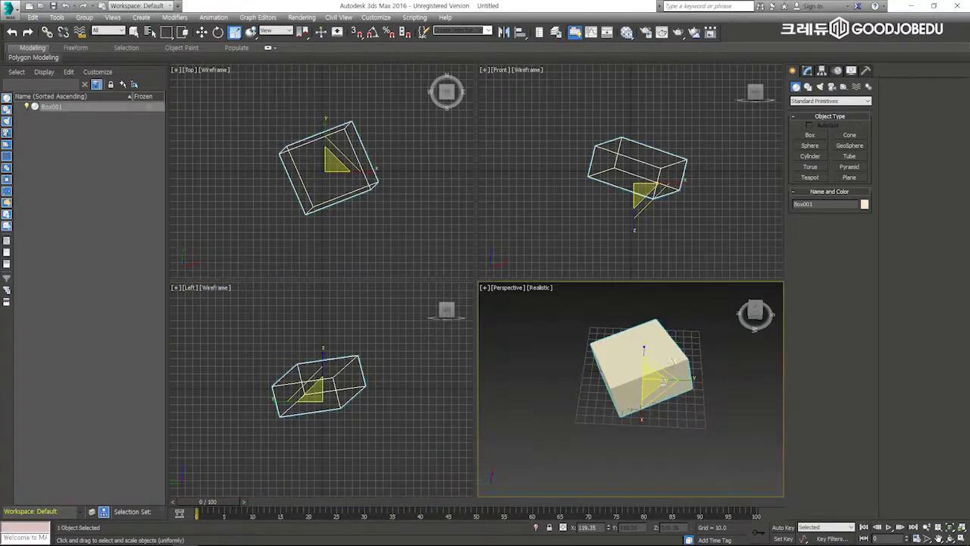
# Switch the active viewport between Left, Front and Top without deselecting the box.
pyautogui.rightClick(432, 366)
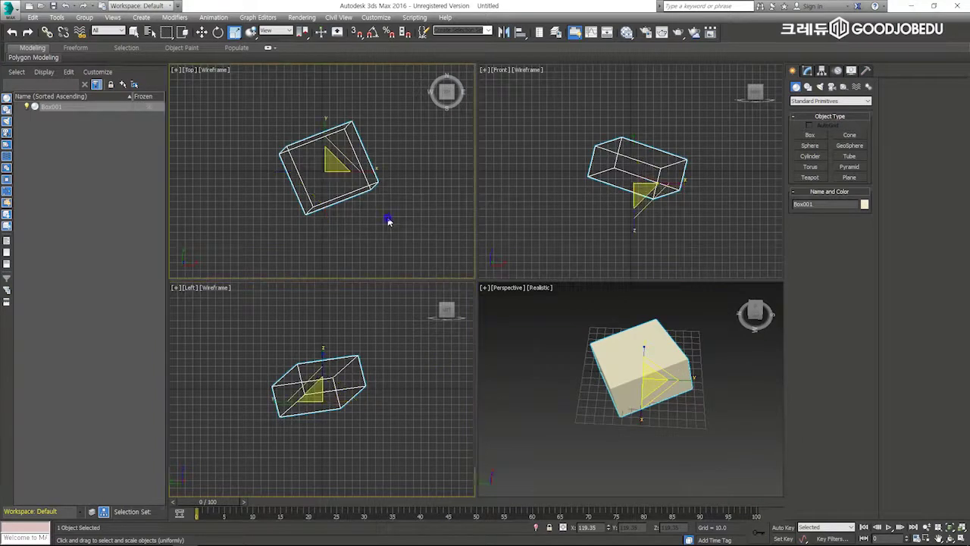
pyautogui.rightClick(557, 159)
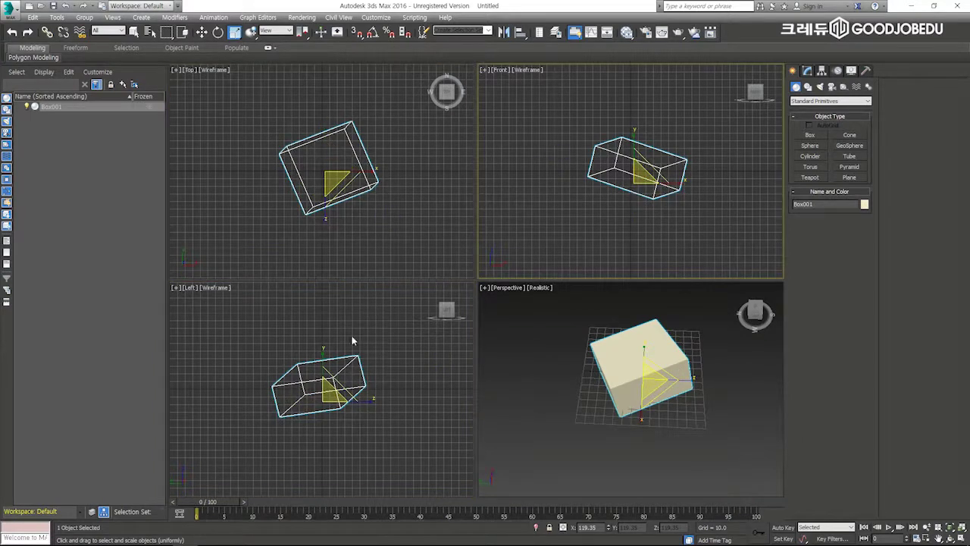
pyautogui.rightClick(364, 239)
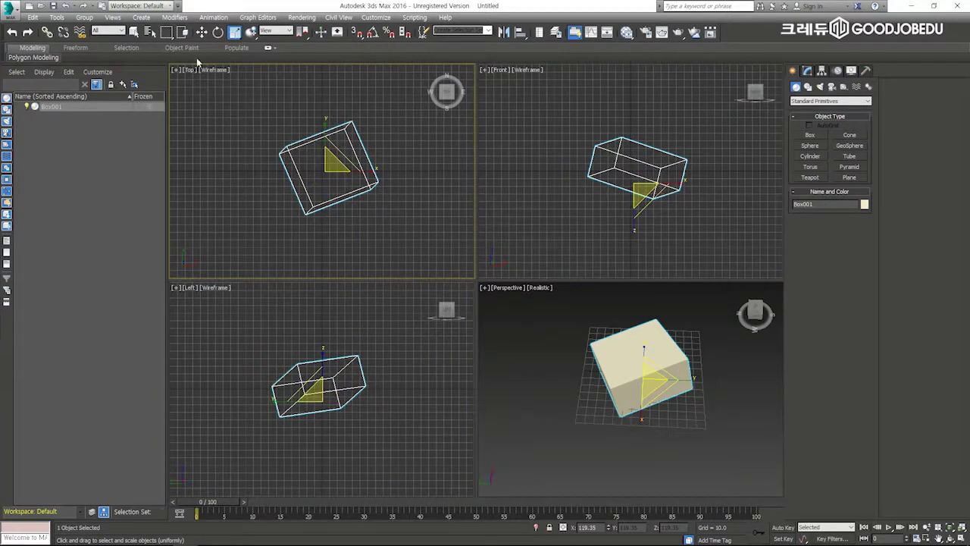
pyautogui.rightClick(517, 91)
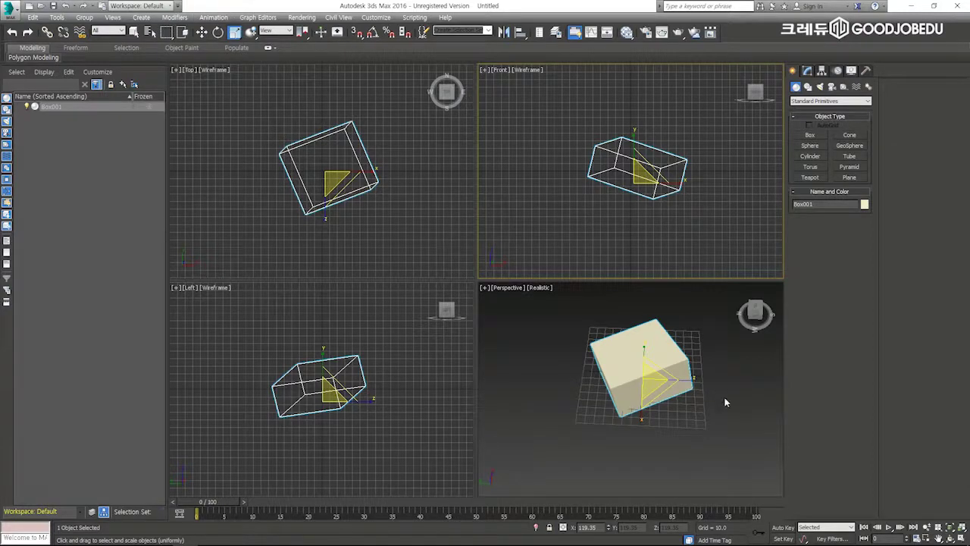
# Delete the tilted box and create a new, larger box in the Perspective view, with the Scale tool active on it.
pyautogui.rightClick(747, 438)
pyautogui.press('Delete')
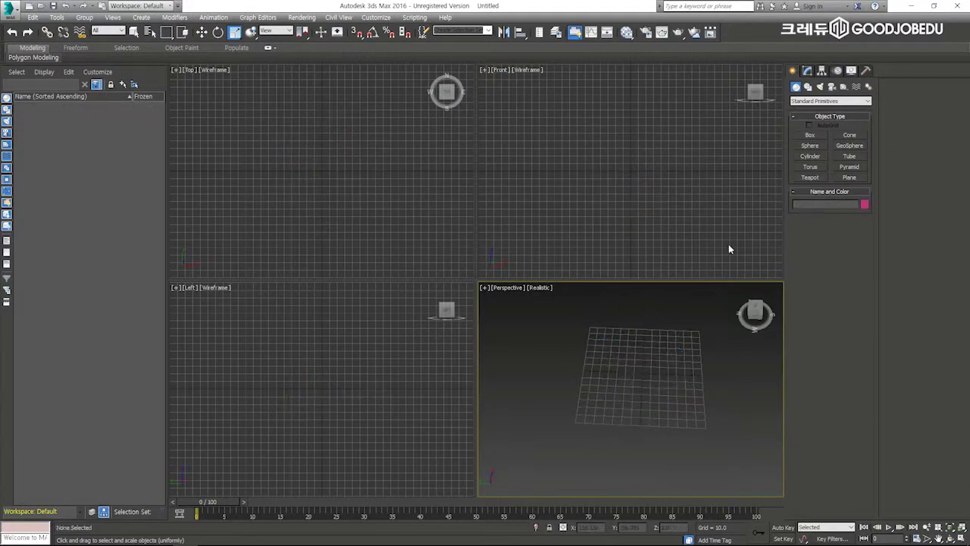
pyautogui.click(810, 136)
pyautogui.moveTo(608, 346); pyautogui.dragTo(746, 444)
pyautogui.click(665, 333)
pyautogui.press('r')
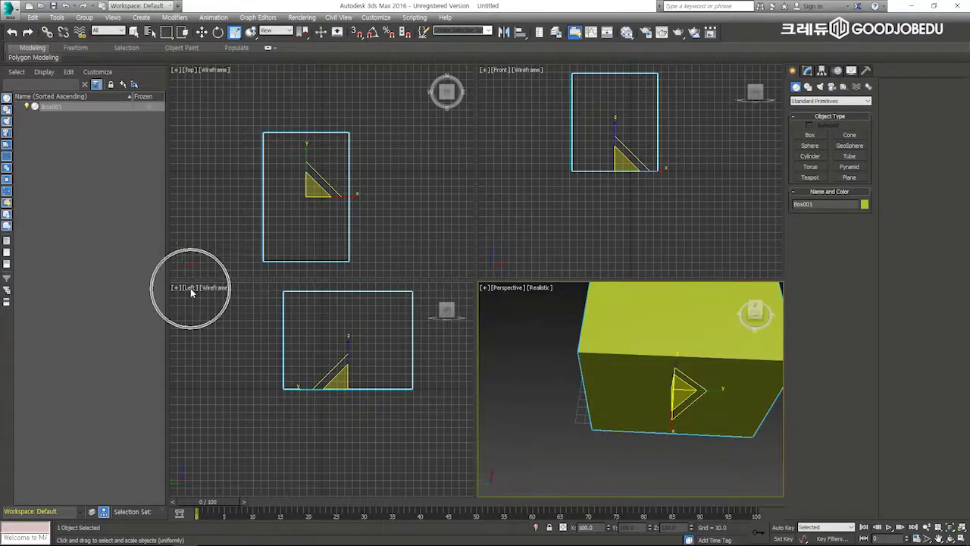
# Orbit and zoom the Perspective view to examine the new box from a corner.
pyautogui.rightClick(557, 319)
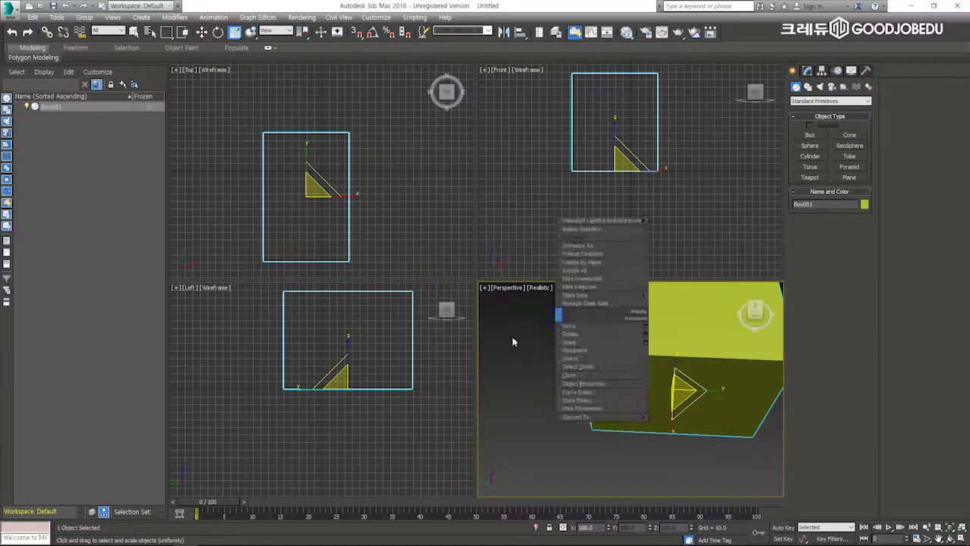
pyautogui.moveTo(615, 367)
pyautogui.keyDown('alt'); pyautogui.mouseDown(button='middle')
pyautogui.moveTo(689, 326)
pyautogui.moveTo(662, 389)
pyautogui.moveTo(649, 342)
pyautogui.moveTo(627, 374)
pyautogui.mouseUp(button='middle'); pyautogui.keyUp('alt')
pyautogui.scroll(3, 625, 367)
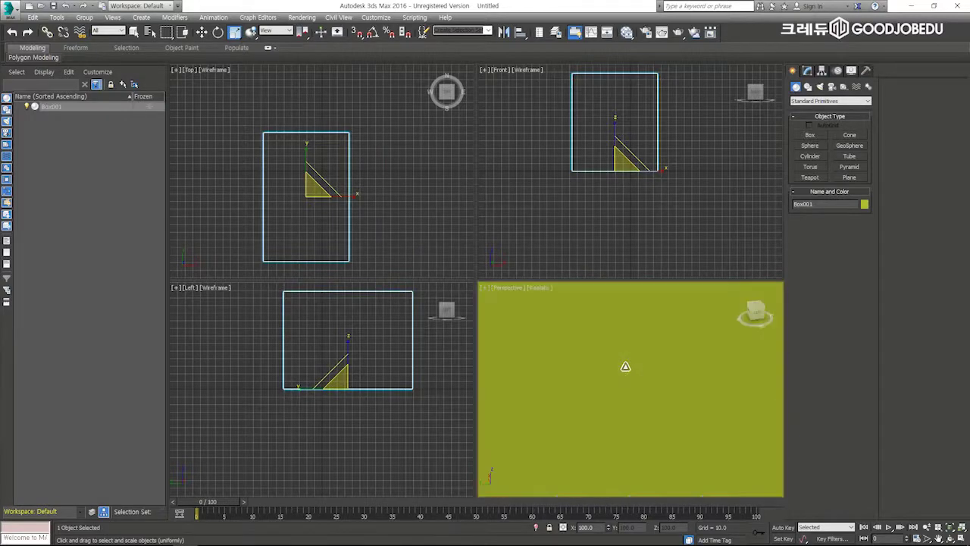
pyautogui.scroll(-4, 620, 360)
pyautogui.keyDown('alt'); pyautogui.moveTo(620, 360); pyautogui.dragTo(637, 379, button='middle'); pyautogui.keyUp('alt')
pyautogui.scroll(5, 624, 386)
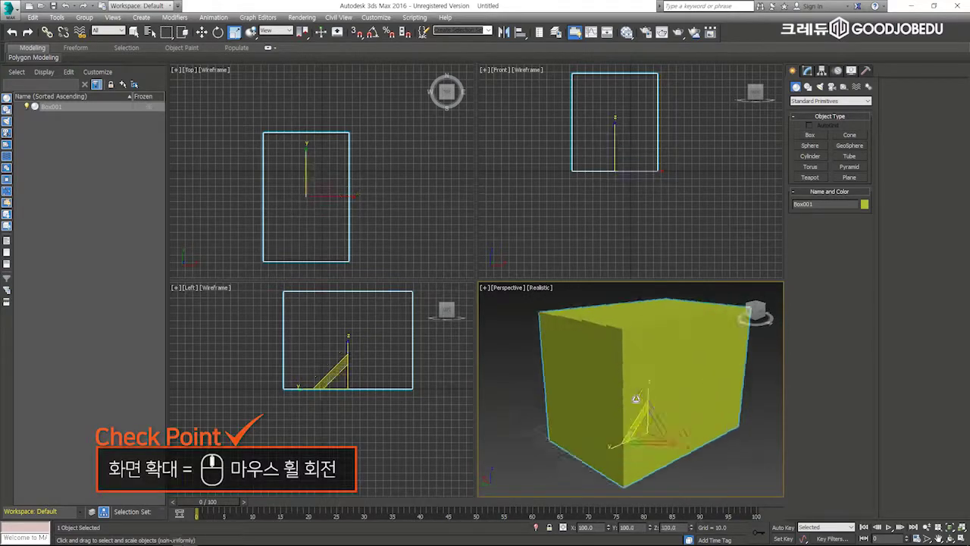
# Zoom the Perspective view out and in repeatedly on the new box to practise changing its magnification.
pyautogui.scroll(-5, 635, 398)
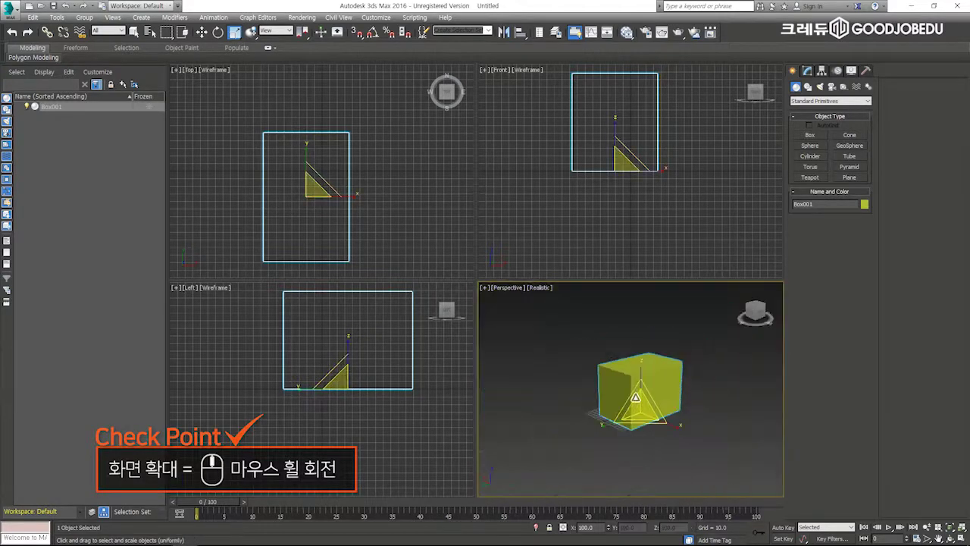
pyautogui.scroll(4, 636, 397)
pyautogui.scroll(-6, 636, 397)
pyautogui.scroll(3, 636, 397)
pyautogui.scroll(-3, 636, 396)
pyautogui.scroll(5, 635, 396)
pyautogui.scroll(-6, 636, 397)
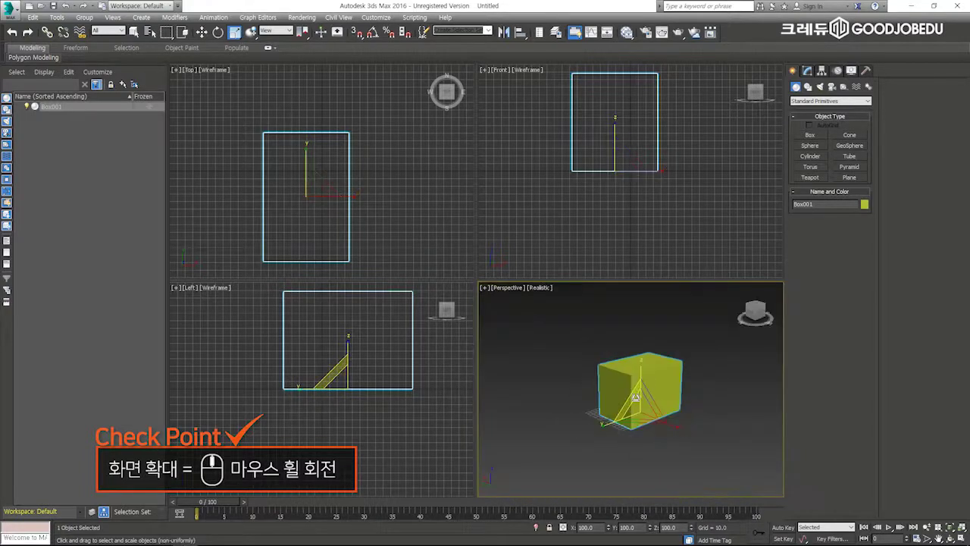
pyautogui.scroll(3, 636, 396)
pyautogui.scroll(3, 636, 395)
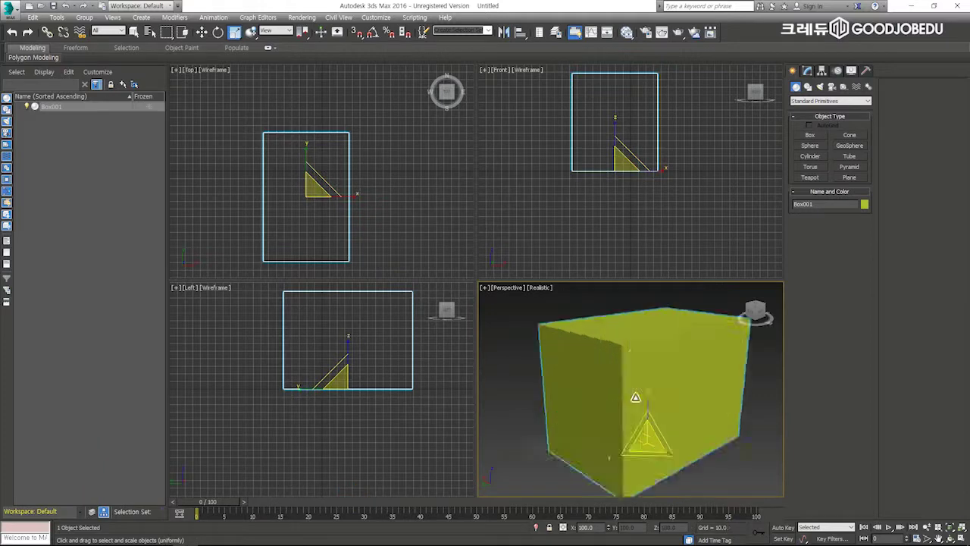
pyautogui.scroll(2, 631, 398)
# Orbit the Perspective view around the box and zoom in and out at different points, ending with the whole box in view.
pyautogui.keyDown('alt'); pyautogui.moveTo(629, 399); pyautogui.dragTo(649, 392, button='middle'); pyautogui.keyUp('alt')
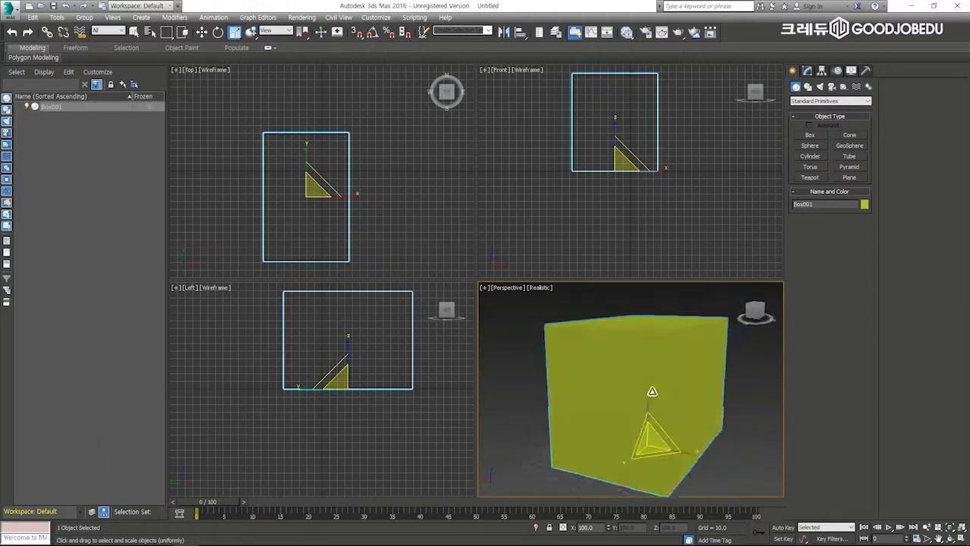
pyautogui.scroll(4, 513, 349)
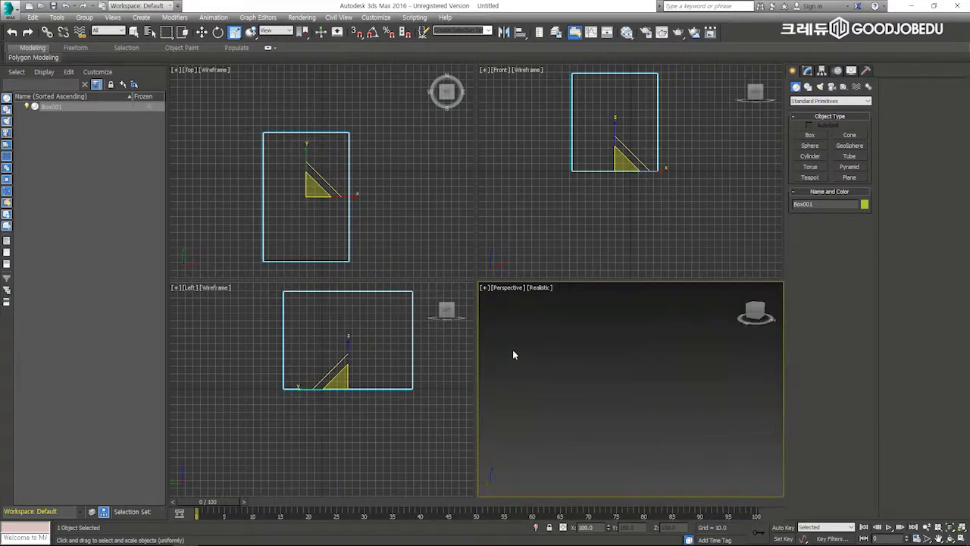
pyautogui.scroll(-6, 512, 349)
pyautogui.scroll(5, 679, 431)
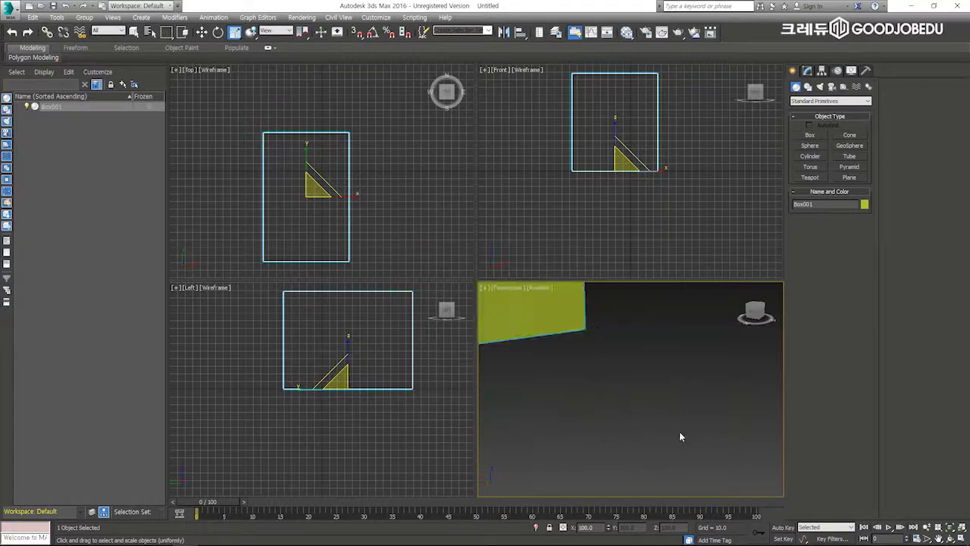
pyautogui.scroll(-2, 679, 432)
pyautogui.scroll(-4, 678, 436)
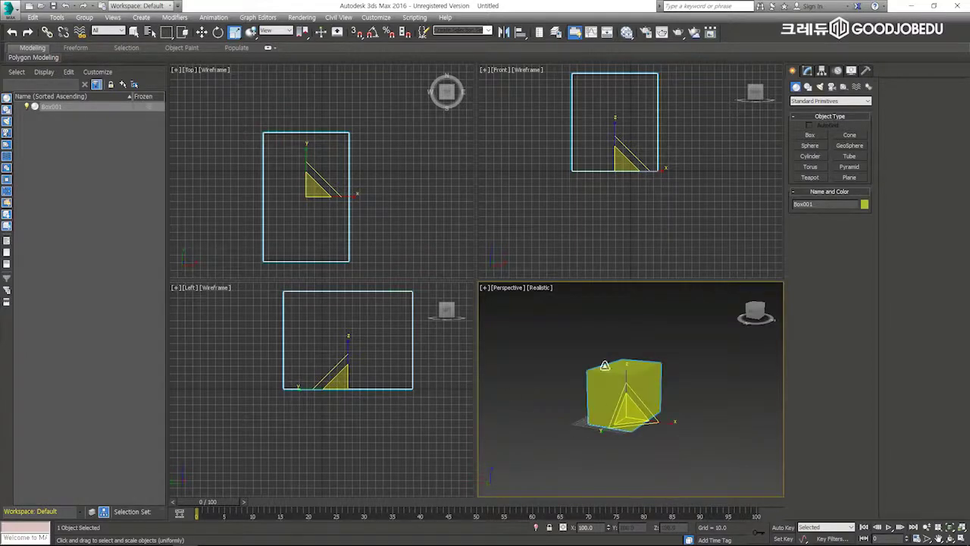
# Activate the Front view with the box selected, zoom it in and out, and pan it around the box.
pyautogui.rightClick(561, 248)
pyautogui.scroll(4, 617, 137)
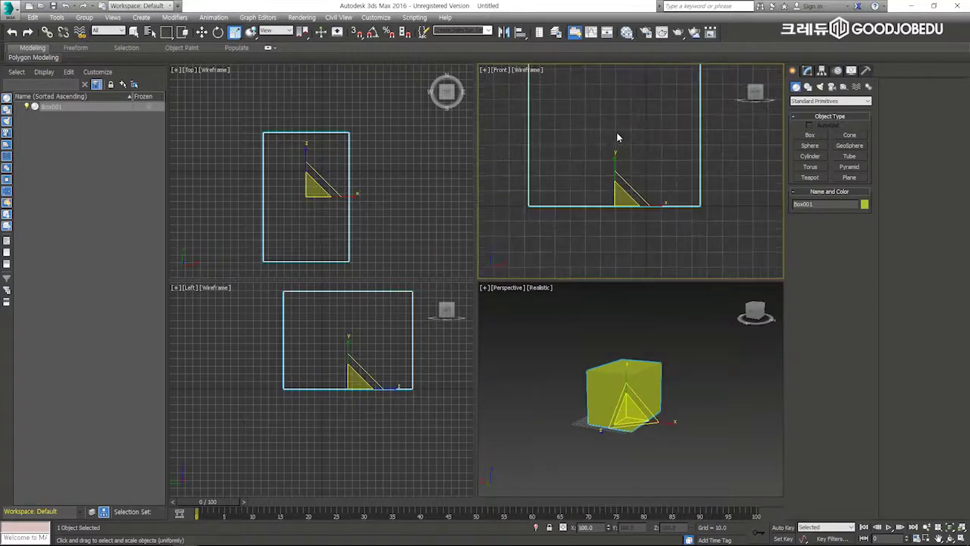
pyautogui.scroll(-5, 616, 130)
pyautogui.press('r')
pyautogui.scroll(6, 619, 134)
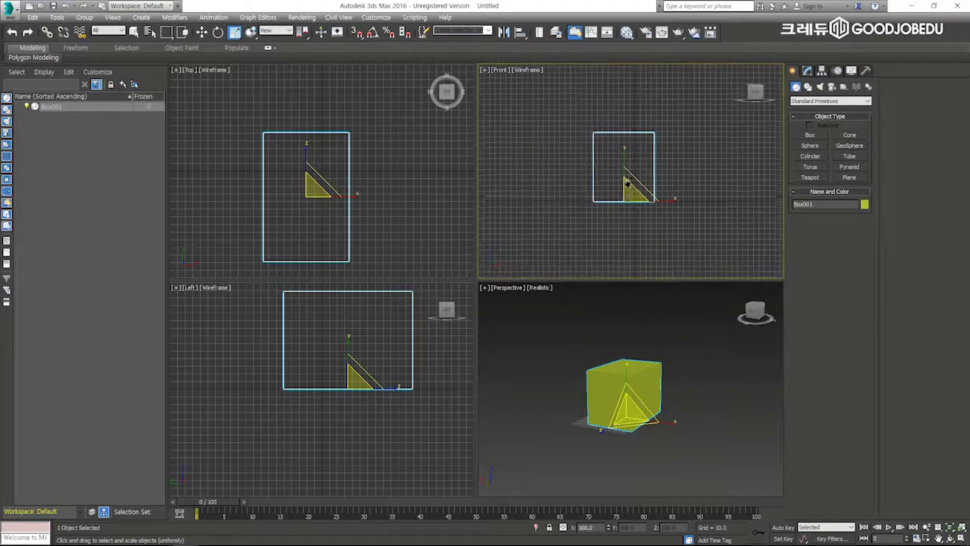
pyautogui.scroll(-8, 625, 159)
pyautogui.press('r')
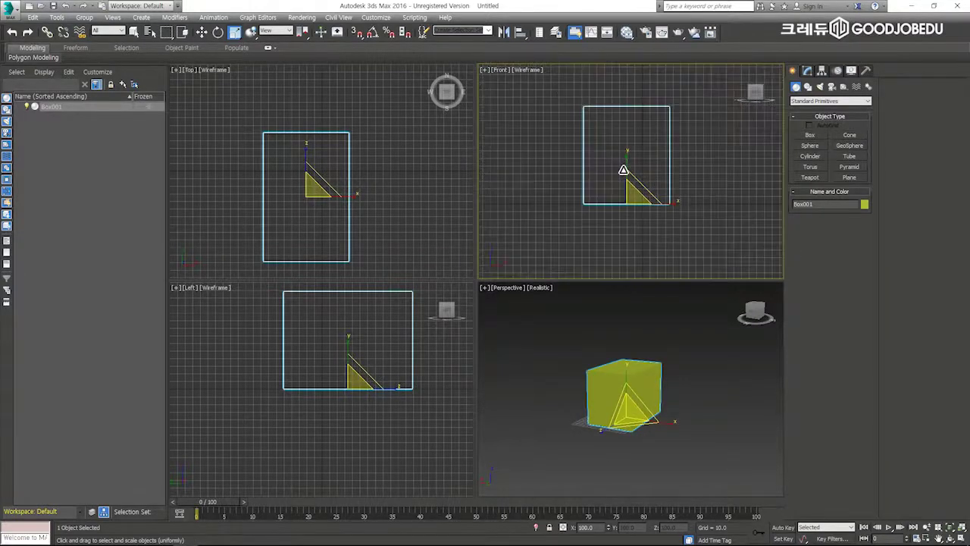
pyautogui.scroll(4, 623, 170)
pyautogui.scroll(-4, 621, 173)
pyautogui.moveTo(622, 189); pyautogui.dragTo(641, 199, button='middle')
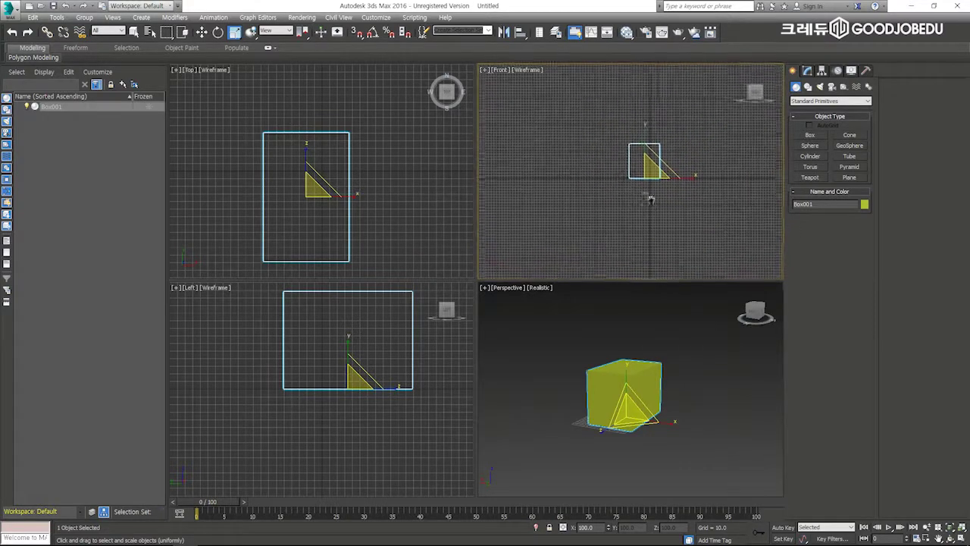
# Zoom the Front view in and out at different points and pan it until the box is in view.
pyautogui.scroll(5, 558, 149)
pyautogui.scroll(-5, 559, 149)
pyautogui.scroll(4, 561, 151)
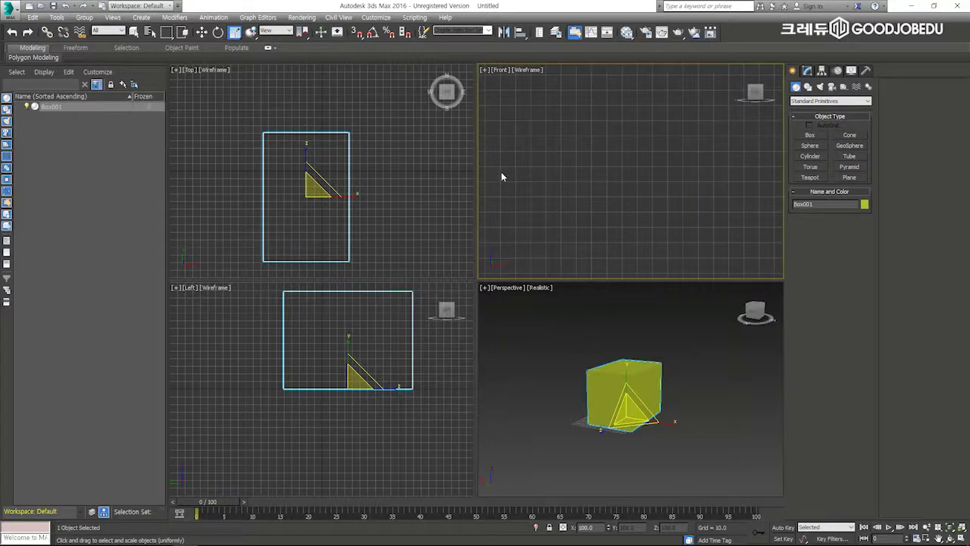
pyautogui.scroll(-6, 598, 182)
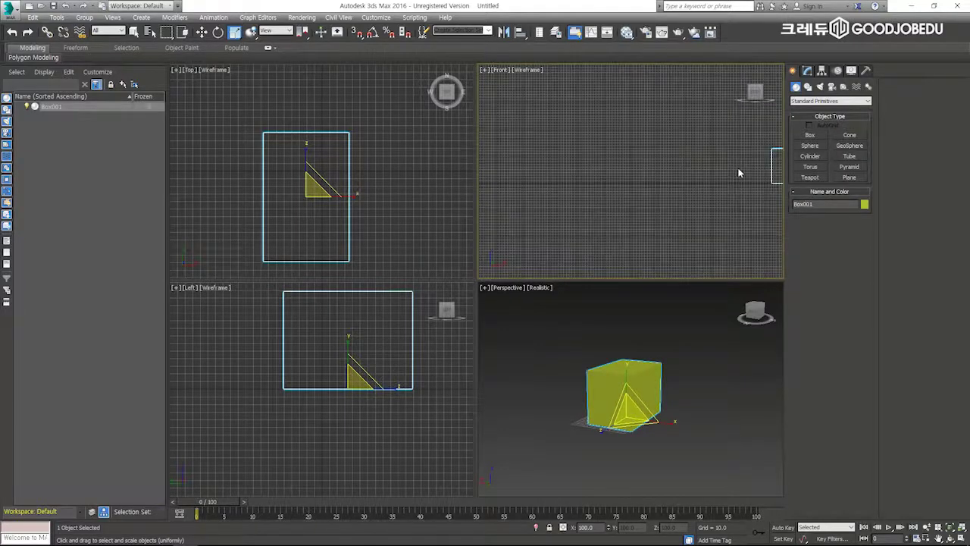
pyautogui.moveTo(617, 191); pyautogui.dragTo(583, 176, button='middle')
pyautogui.press('r')
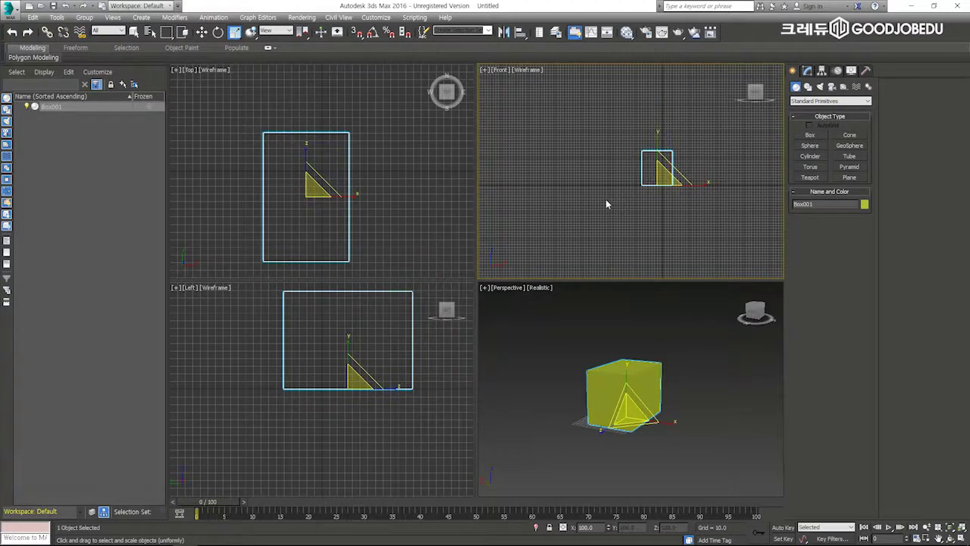
# Hide the grid in the Front, Top and Left viewports, activating each viewport in turn.
pyautogui.press('g')
pyautogui.press('g')
pyautogui.press('g')
pyautogui.press('g')
pyautogui.rightClick(386, 231)
pyautogui.press('g')
pyautogui.rightClick(381, 210)
pyautogui.press('g')
pyautogui.rightClick(389, 373)
pyautogui.press('g')
# Activate the Perspective, Front, Top and Left viewports in rotation, finishing in Perspective, while keeping the box selected.
pyautogui.rightClick(527, 357)
pyautogui.rightClick(552, 215)
pyautogui.rightClick(376, 242)
pyautogui.rightClick(350, 379)
pyautogui.rightClick(545, 348)
pyautogui.rightClick(561, 187)
pyautogui.rightClick(388, 237)
pyautogui.rightClick(372, 387)
pyautogui.rightClick(528, 332)
# Deselect and reselect the box in the Perspective view, and practise panning and orbiting the view around it.
pyautogui.click(686, 316)
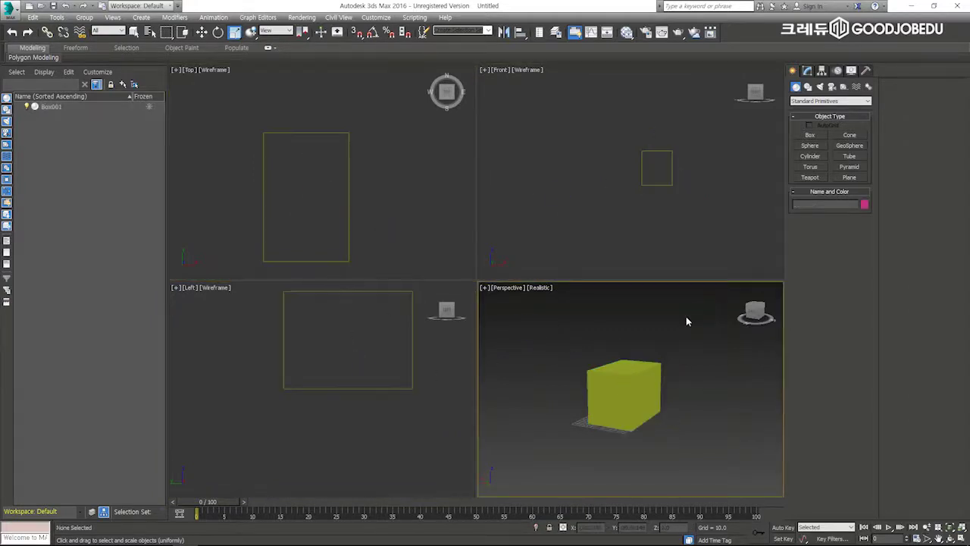
pyautogui.moveTo(686, 316); pyautogui.dragTo(563, 375)
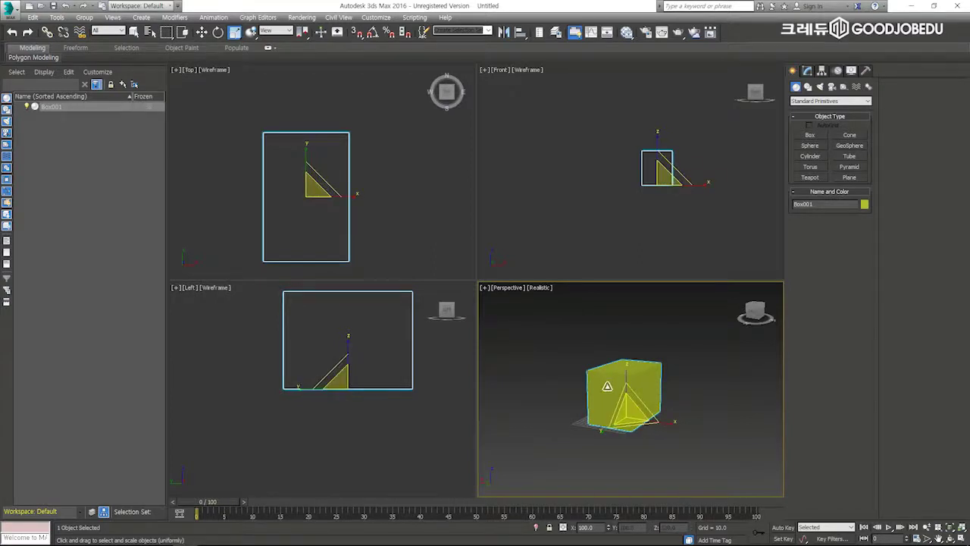
pyautogui.moveTo(638, 347); pyautogui.dragTo(639, 342, button='middle')
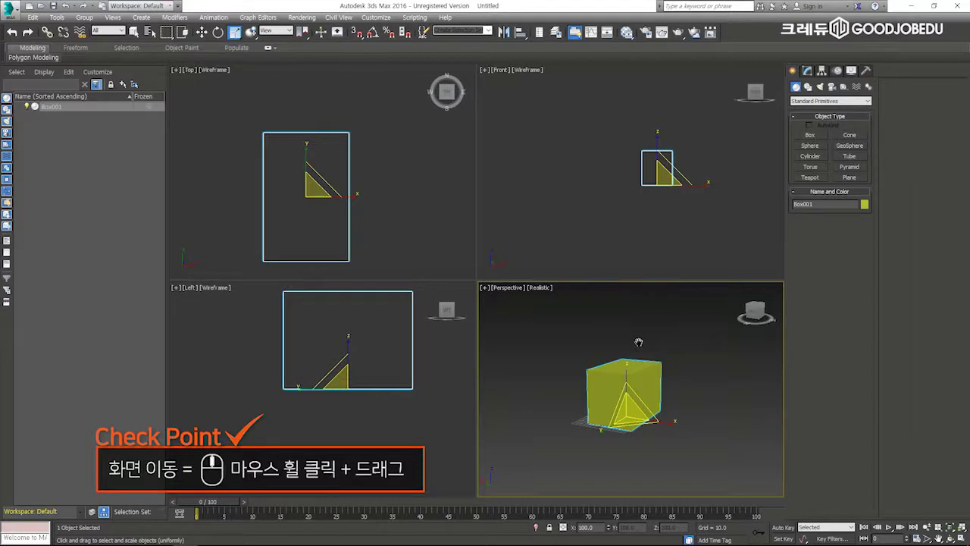
pyautogui.moveTo(639, 342); pyautogui.dragTo(668, 335, button='middle')
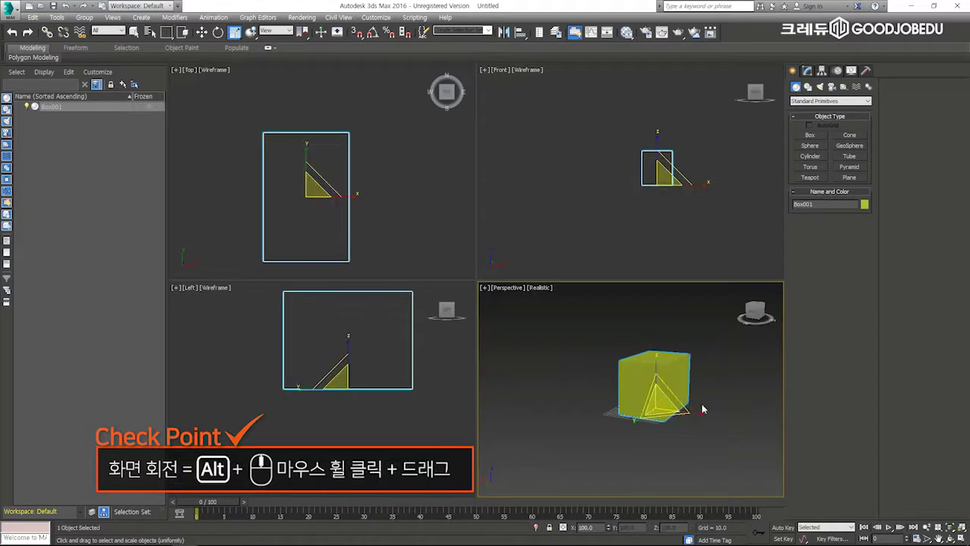
pyautogui.keyDown('alt'); pyautogui.moveTo(692, 412); pyautogui.dragTo(699, 343, button='middle'); pyautogui.keyUp('alt')
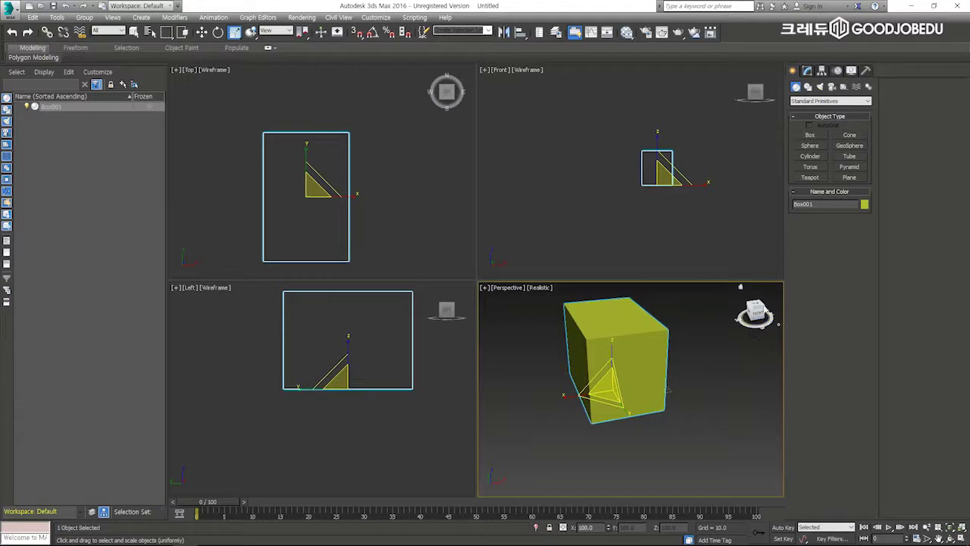
# Turn the Perspective view to different sides of the box with the ViewCube and by orbiting.
pyautogui.click(766, 317)
pyautogui.keyDown('alt'); pyautogui.moveTo(629, 386); pyautogui.dragTo(683, 356, button='middle'); pyautogui.keyUp('alt')
pyautogui.moveTo(755, 310); pyautogui.dragTo(755, 292)
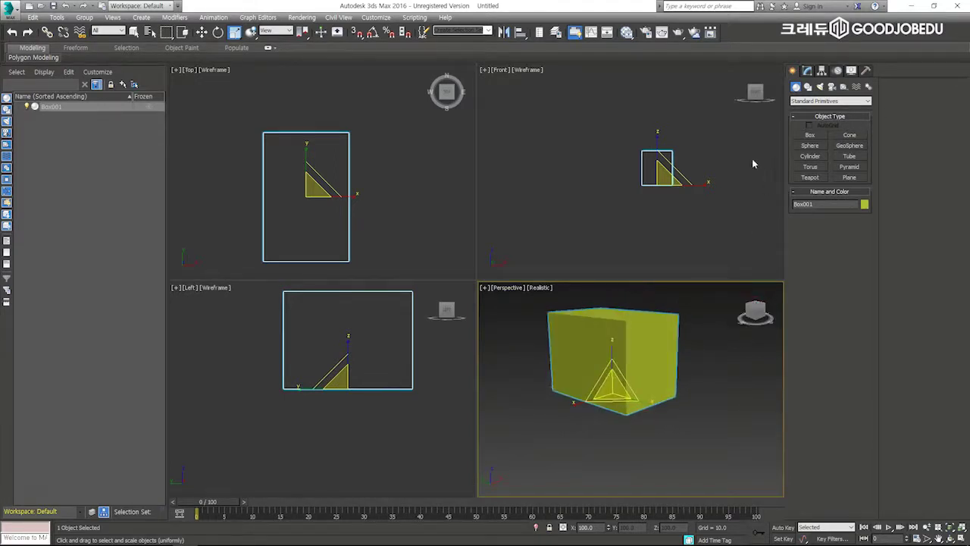
pyautogui.click(761, 312)
pyautogui.click(765, 313)
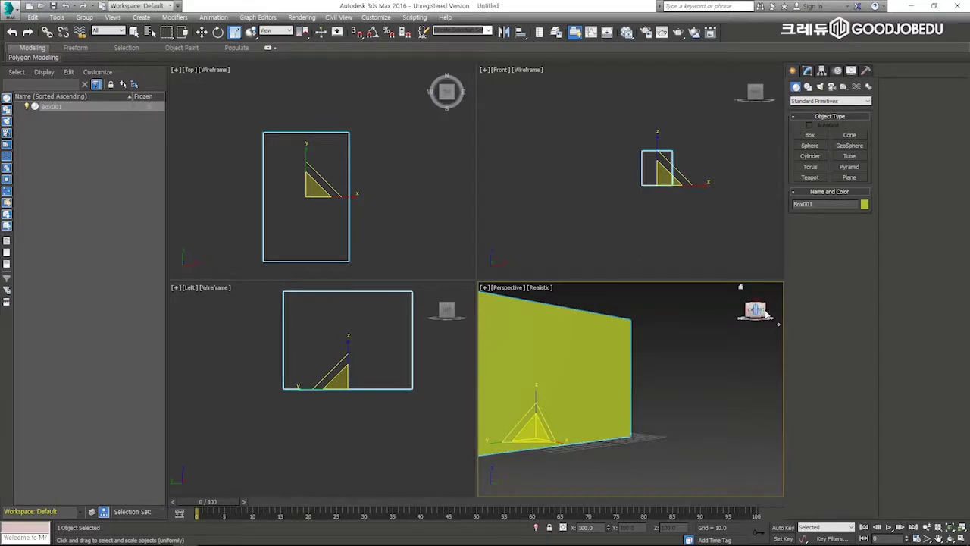
pyautogui.click(767, 311)
pyautogui.keyDown('alt'); pyautogui.moveTo(610, 368); pyautogui.dragTo(596, 386, button='middle'); pyautogui.keyUp('alt')
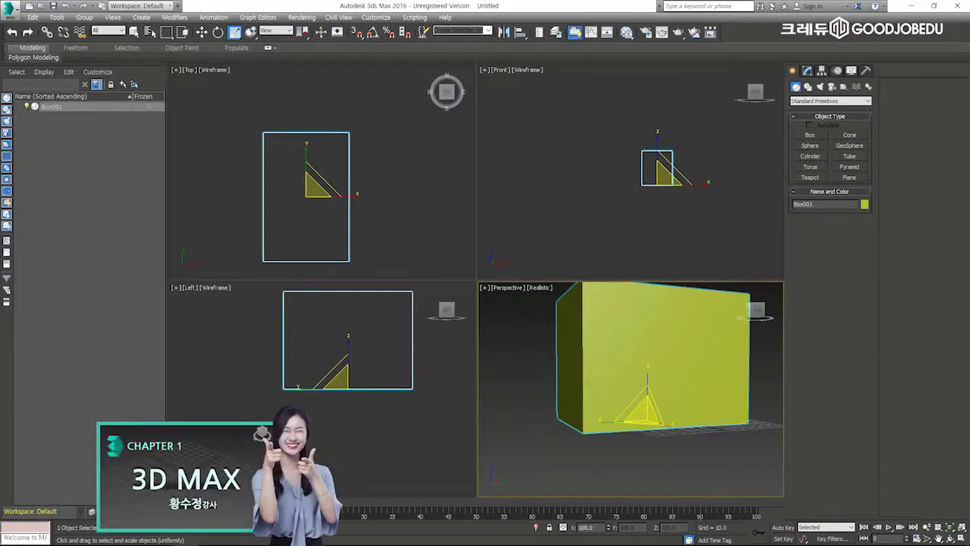
# Scrub the time slider along the timeline and return it to frame 0.
pyautogui.press('q')
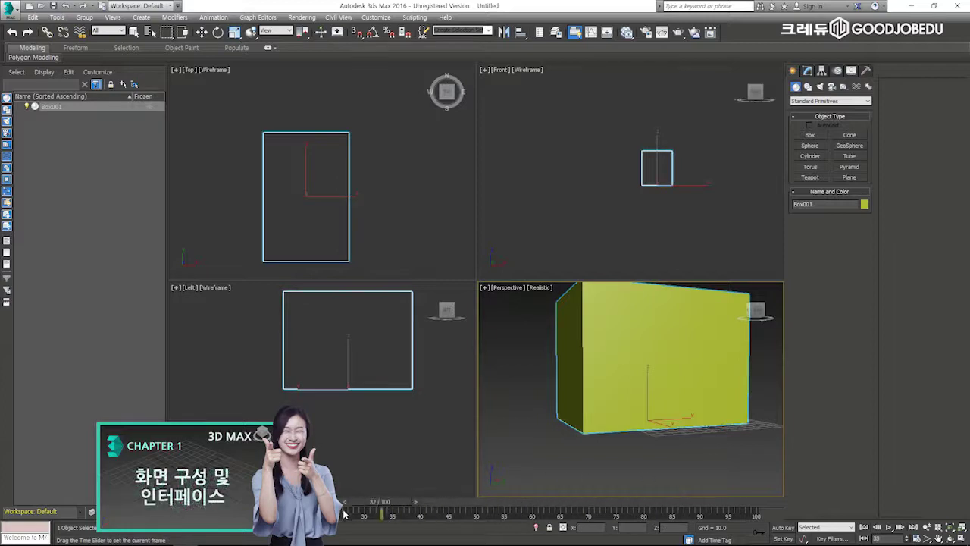
pyautogui.moveTo(205, 502)
pyautogui.mouseDown()
pyautogui.moveTo(754, 502)
pyautogui.moveTo(192, 503)
pyautogui.mouseUp()
pyautogui.press('r')
pyautogui.press('/')
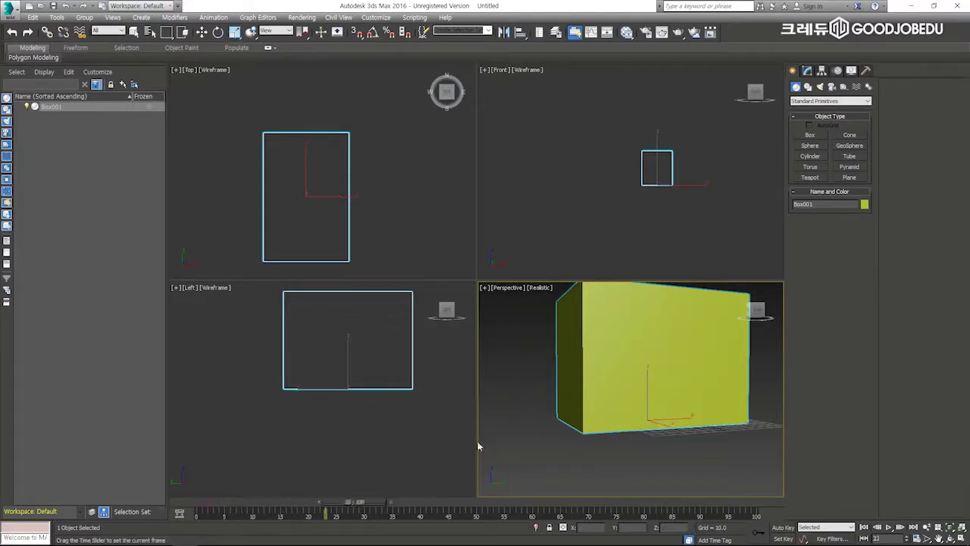
pyautogui.moveTo(364, 494); pyautogui.dragTo(191, 503)
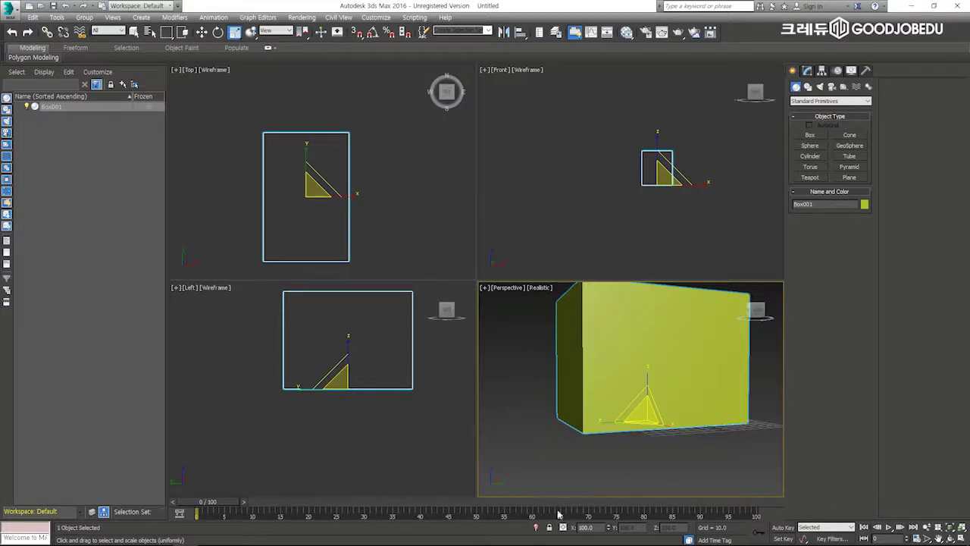
# Move the box straight down along the Z axis to a Z position of about -6.7.
pyautogui.click(585, 529)
pyautogui.press('w')
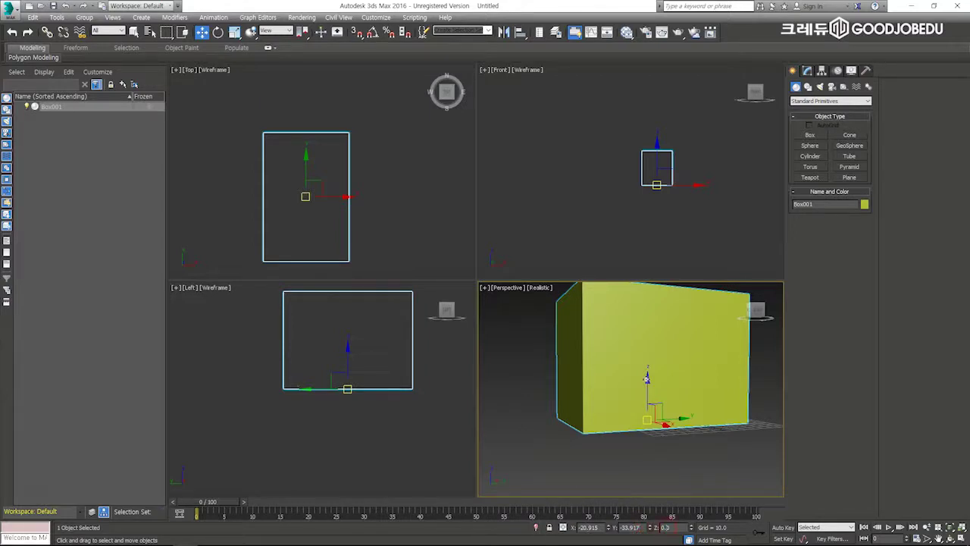
pyautogui.moveTo(646, 377); pyautogui.dragTo(537, 529)
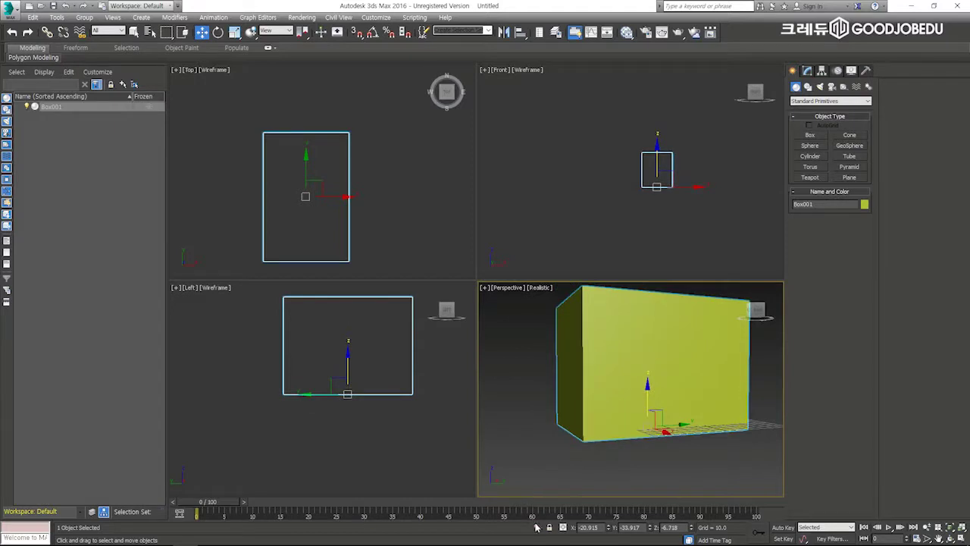
# Isolate the selected box and orbit the Perspective view around it.
pyautogui.click(537, 527)
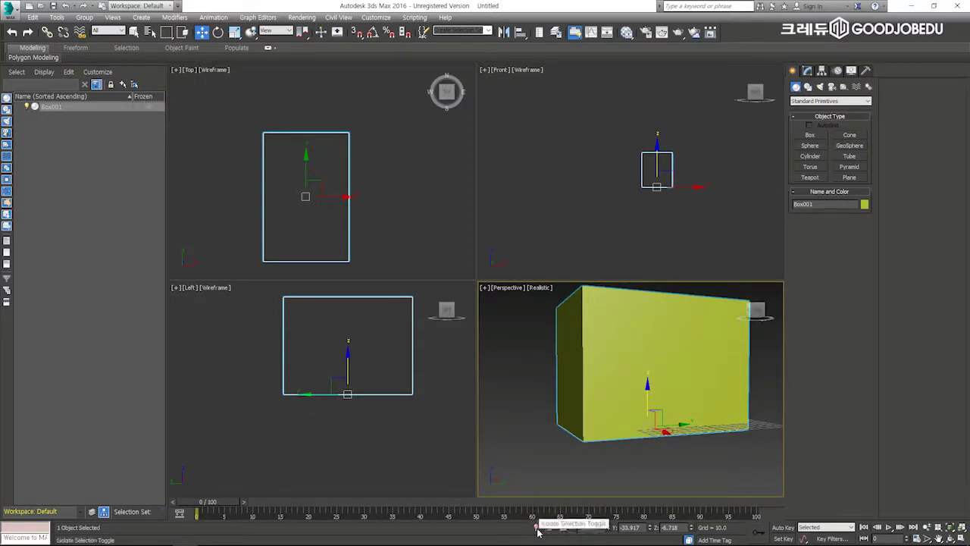
pyautogui.click(537, 527)
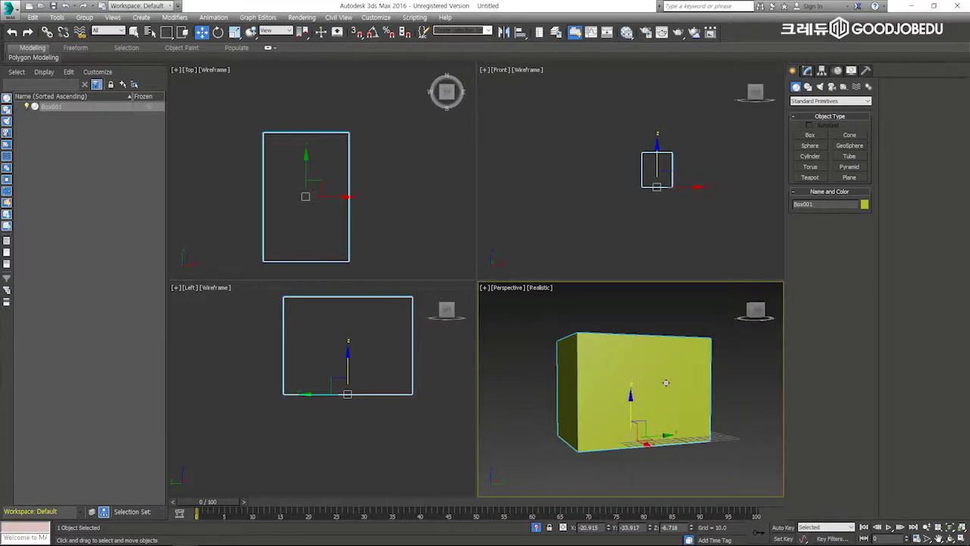
pyautogui.moveTo(667, 390)
pyautogui.keyDown('alt'); pyautogui.mouseDown(button='middle')
pyautogui.moveTo(667, 440)
pyautogui.moveTo(682, 402)
pyautogui.moveTo(674, 390)
pyautogui.mouseUp(button='middle'); pyautogui.keyUp('alt')
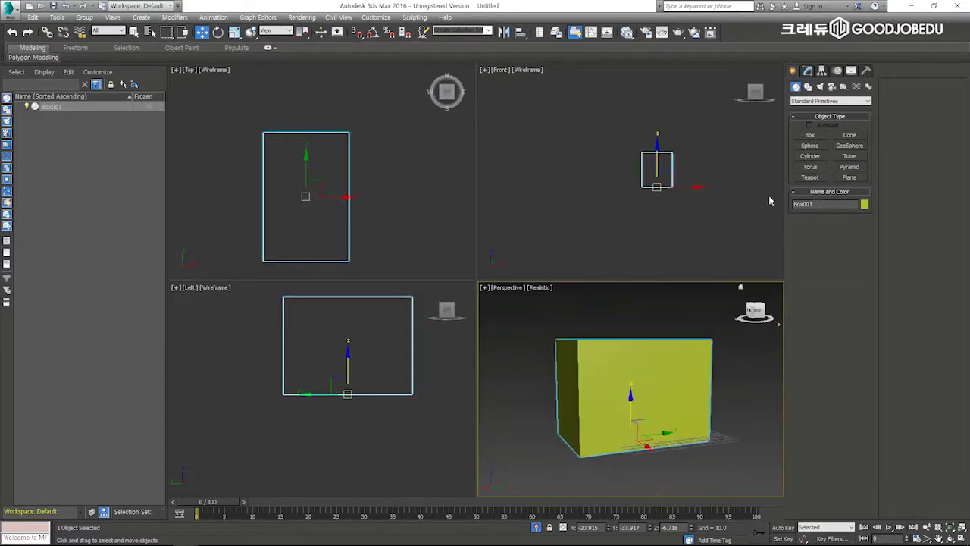
pyautogui.click(811, 166)
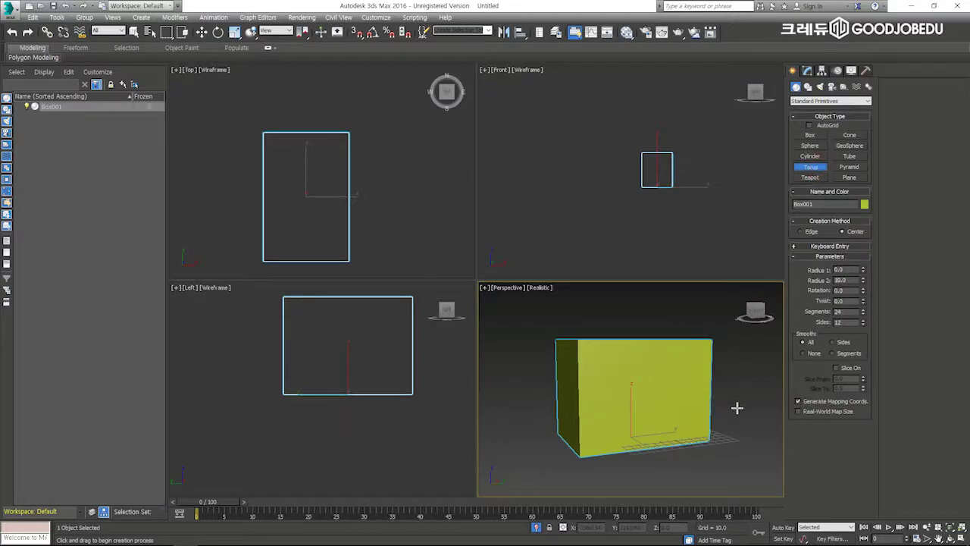
pyautogui.moveTo(736, 407); pyautogui.dragTo(763, 463)
pyautogui.rightClick(644, 408)
pyautogui.rightClick(689, 407)
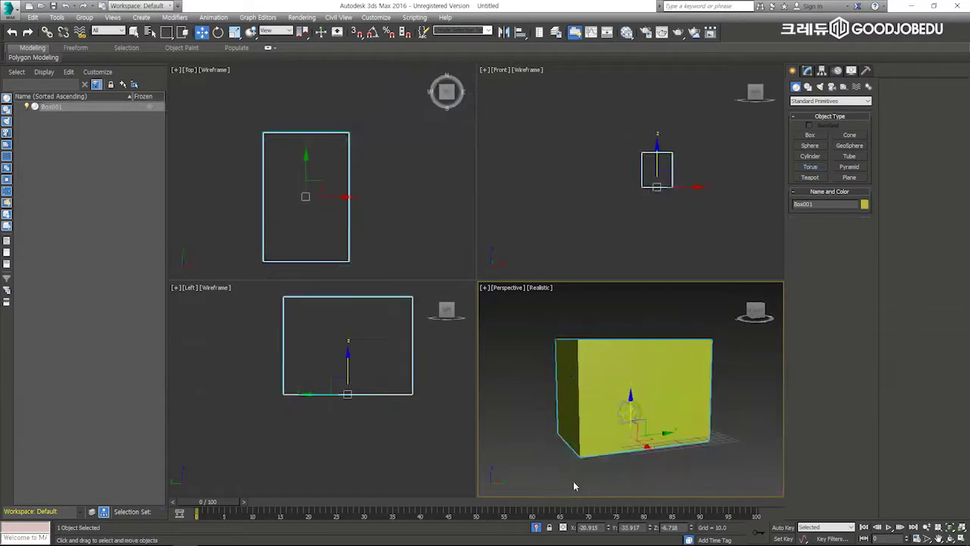
# Create a torus beside the box in the Perspective view, with Radius 1 about 298 and Radius 2 about 11.5.
pyautogui.click(810, 166)
pyautogui.moveTo(713, 402); pyautogui.dragTo(733, 448)
pyautogui.click(656, 433)
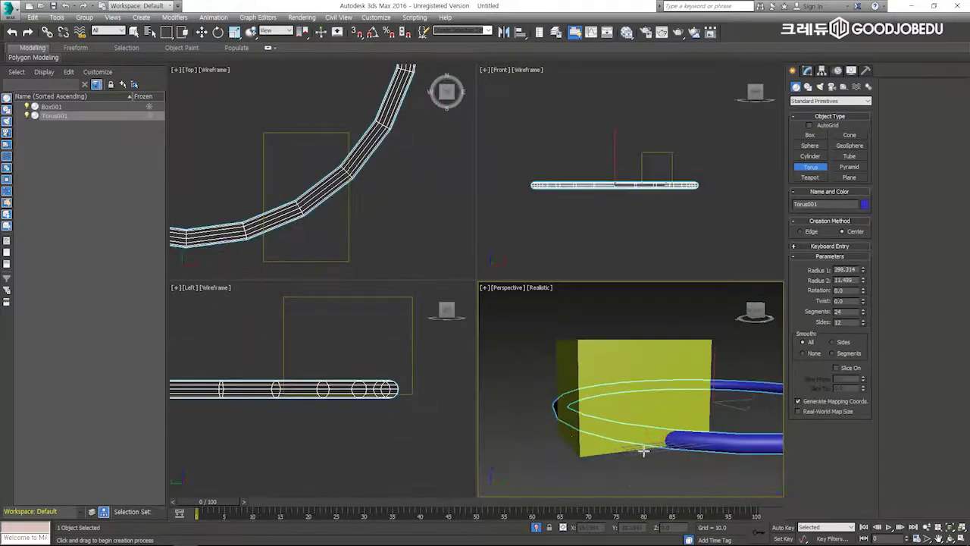
pyautogui.rightClick(658, 438)
# End the box's isolation, isolate the torus to examine it alone, and show both objects again.
pyautogui.click(536, 527)
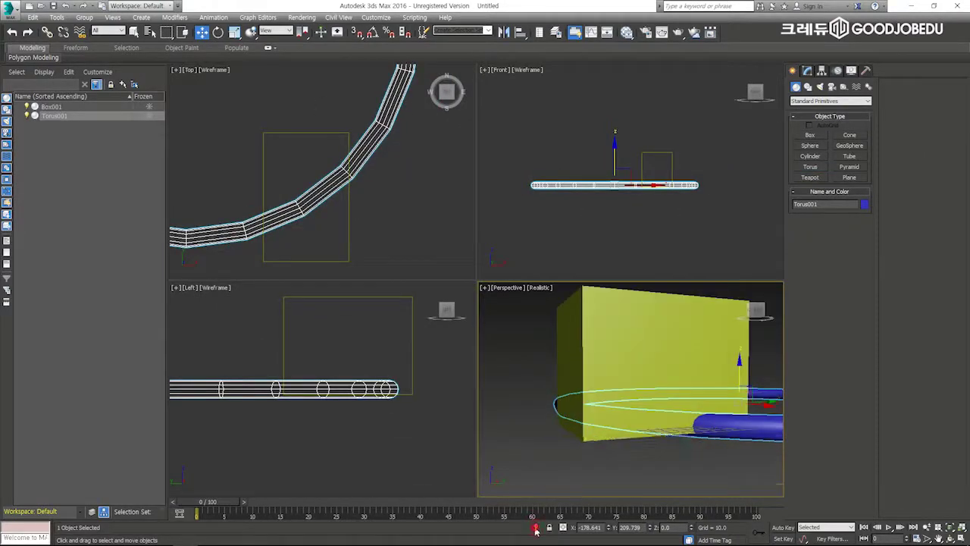
pyautogui.keyDown('alt'); pyautogui.moveTo(604, 388); pyautogui.dragTo(624, 346, button='middle'); pyautogui.keyUp('alt')
pyautogui.scroll(5, 598, 401)
pyautogui.scroll(-5, 598, 402)
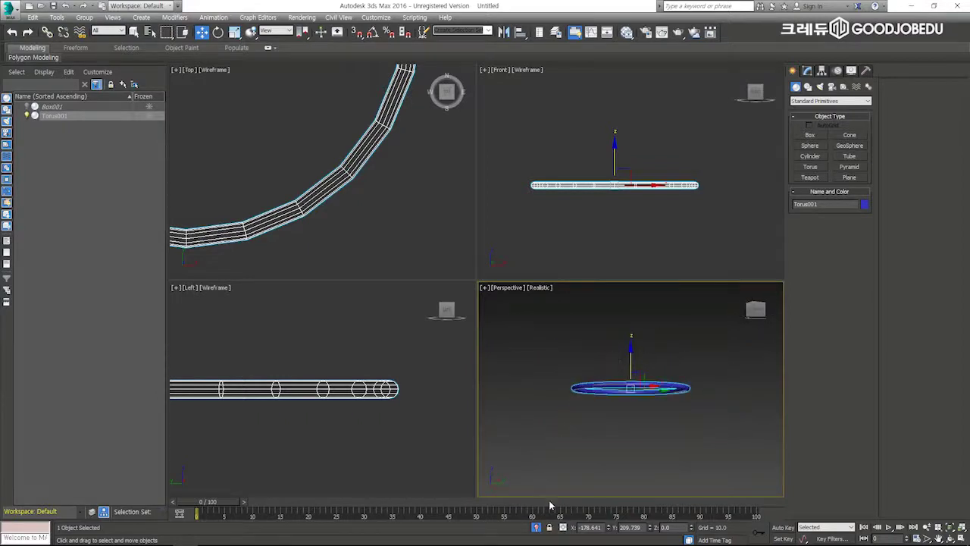
pyautogui.click(536, 528)
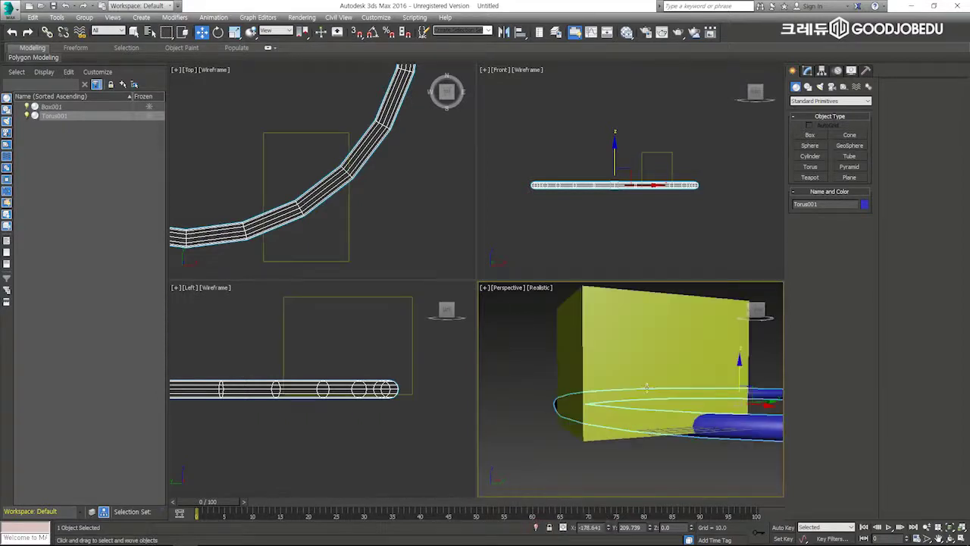
# Select the torus, lock the selection, and move the torus down to a Z position of about -3.7 in the Perspective view.
pyautogui.click(562, 459)
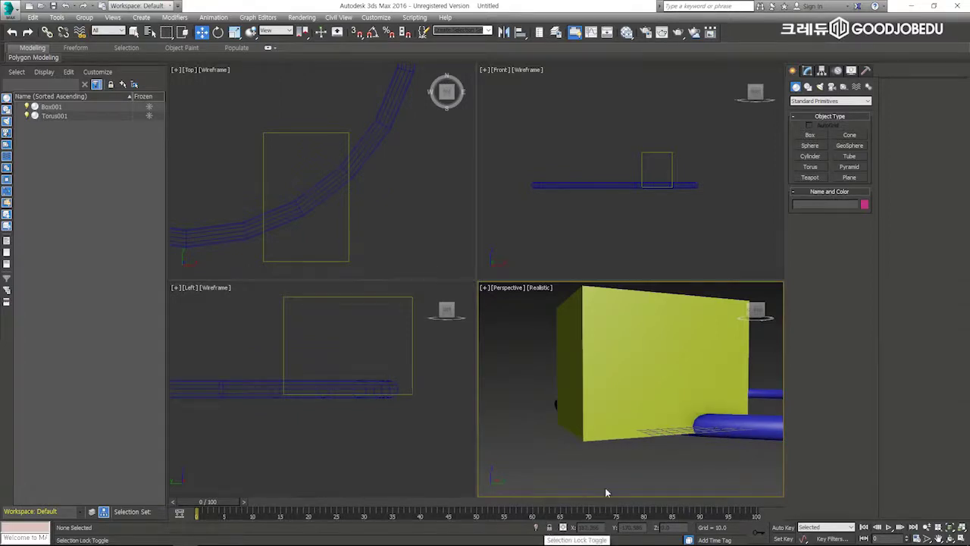
pyautogui.click(772, 425)
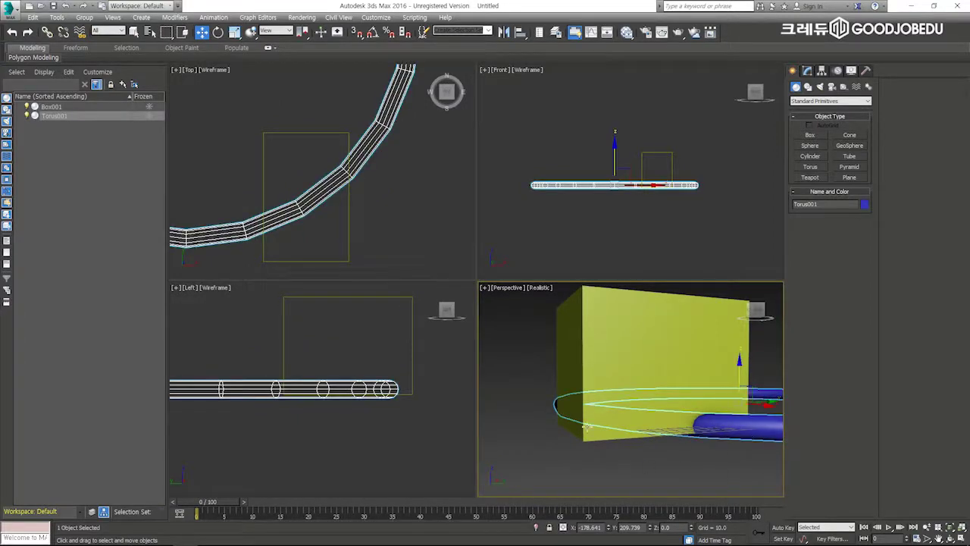
pyautogui.press('space')
pyautogui.moveTo(546, 353); pyautogui.dragTo(579, 347)
pyautogui.moveTo(633, 336)
pyautogui.mouseDown()
pyautogui.moveTo(622, 318)
pyautogui.moveTo(641, 346)
pyautogui.moveTo(722, 351)
pyautogui.moveTo(678, 396)
pyautogui.moveTo(686, 356)
pyautogui.moveTo(569, 368)
pyautogui.mouseUp()
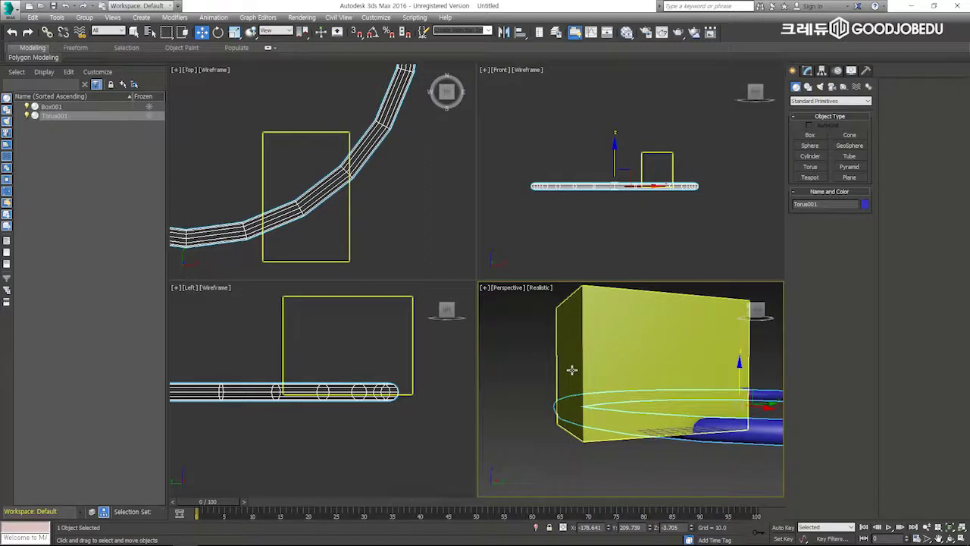
# Switch the transform coordinate entry between absolute and offset mode repeatedly, ending in absolute mode.
pyautogui.click(563, 529)
pyautogui.click(564, 528)
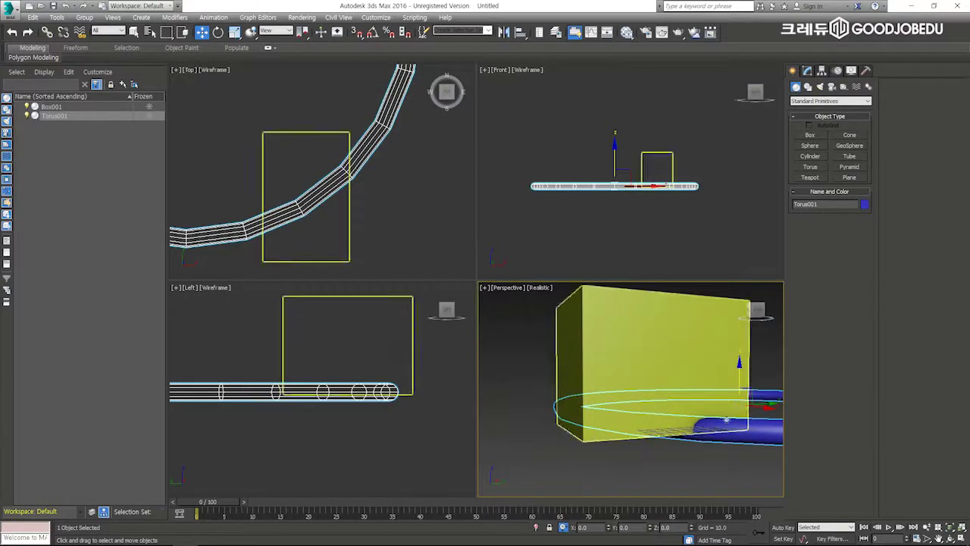
pyautogui.click(564, 529)
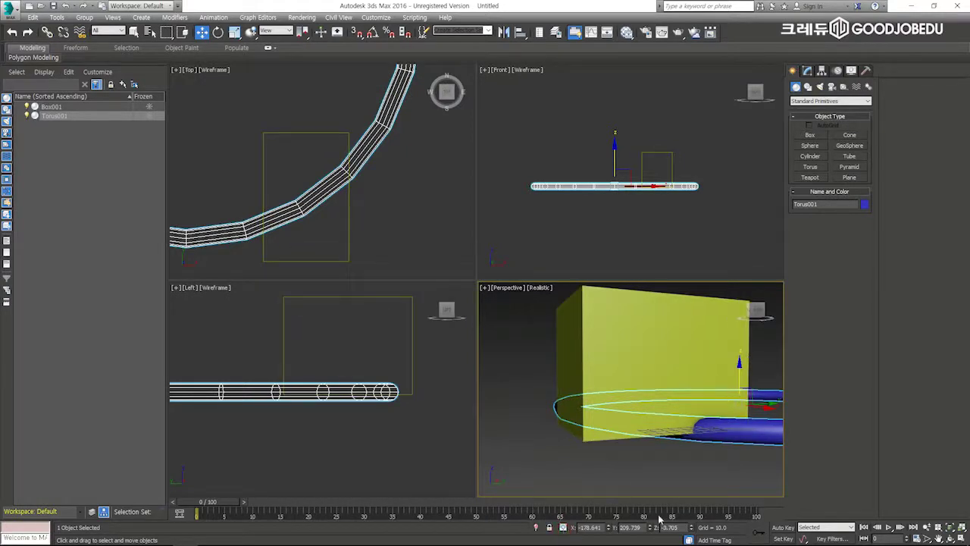
pyautogui.click(563, 527)
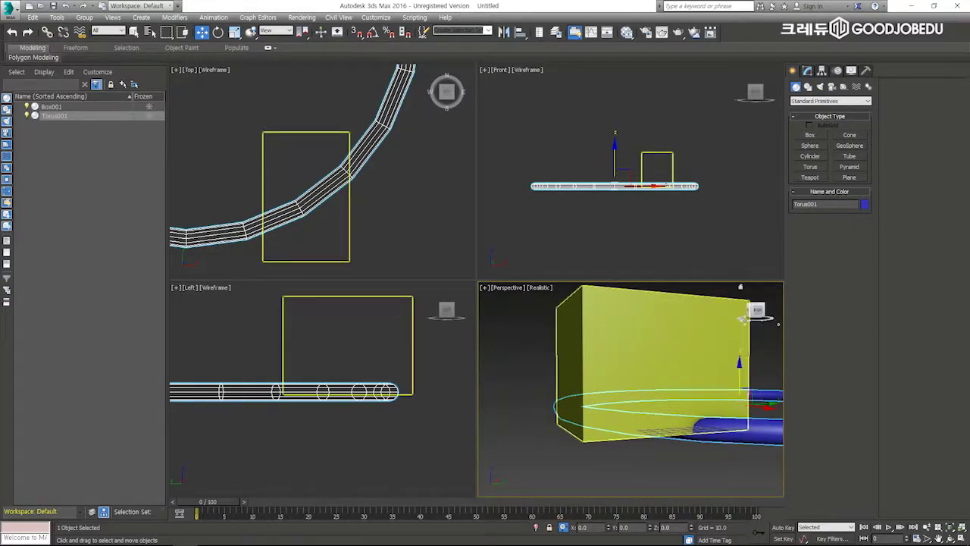
pyautogui.click(563, 527)
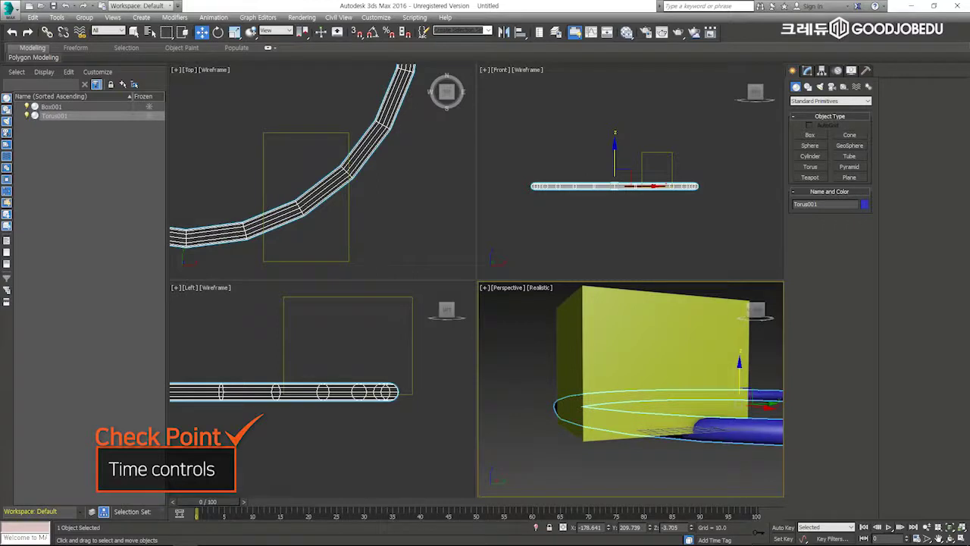
# Zoom the Perspective view slightly on the box and torus with the Zoom tool, and return to the Move tool.
pyautogui.click(927, 527)
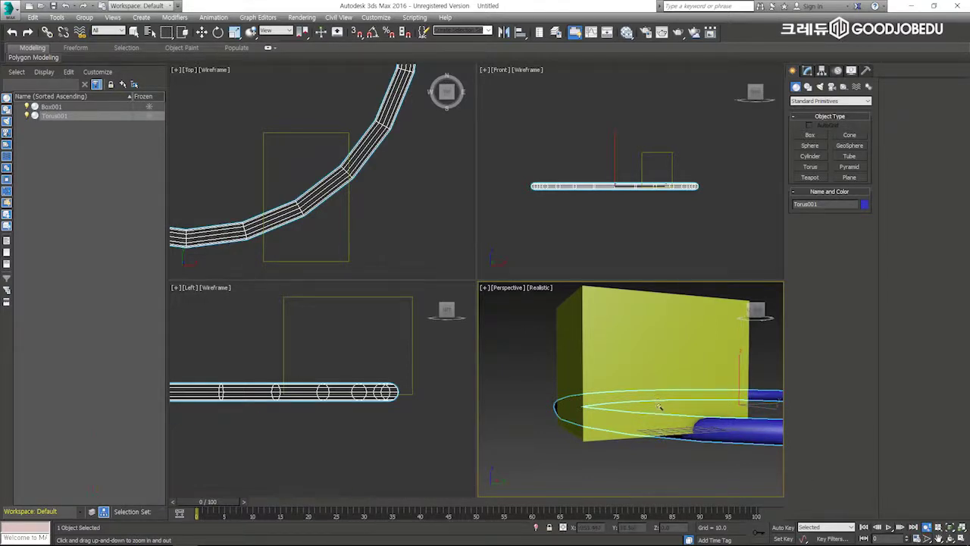
pyautogui.moveTo(665, 417)
pyautogui.mouseDown()
pyautogui.moveTo(673, 372)
pyautogui.moveTo(676, 407)
pyautogui.moveTo(668, 396)
pyautogui.moveTo(652, 443)
pyautogui.moveTo(659, 415)
pyautogui.moveTo(667, 423)
pyautogui.mouseUp()
pyautogui.press('w')
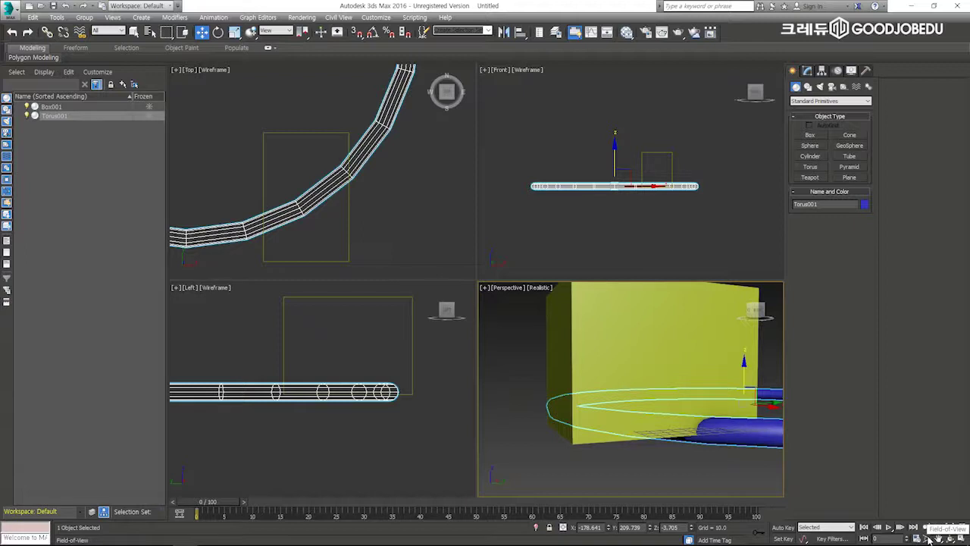
# Zoom the Perspective view out and into the box with the Field-of-View tool, then return to the Move tool and frame both objects.
pyautogui.click(928, 538)
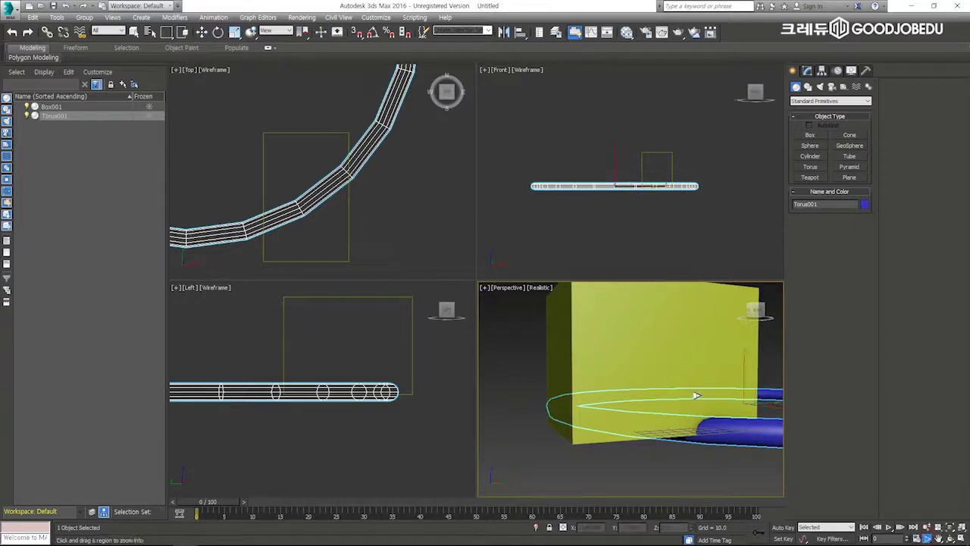
pyautogui.scroll(-10, 674, 341)
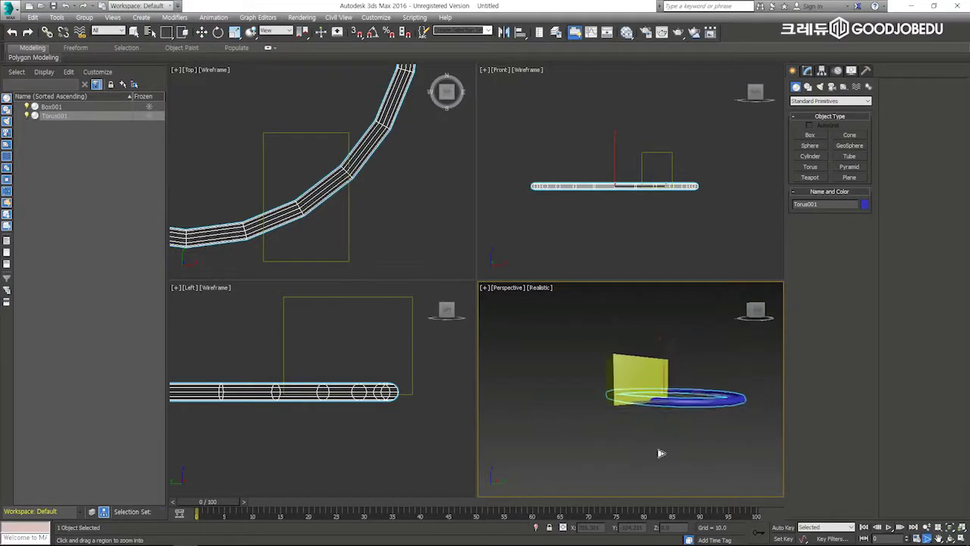
pyautogui.scroll(10, 641, 399)
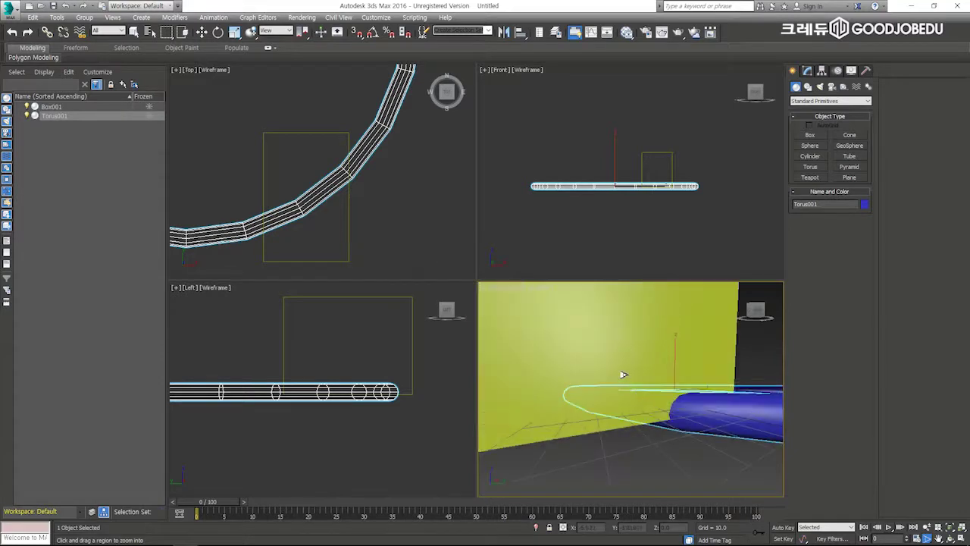
pyautogui.scroll(10, 623, 376)
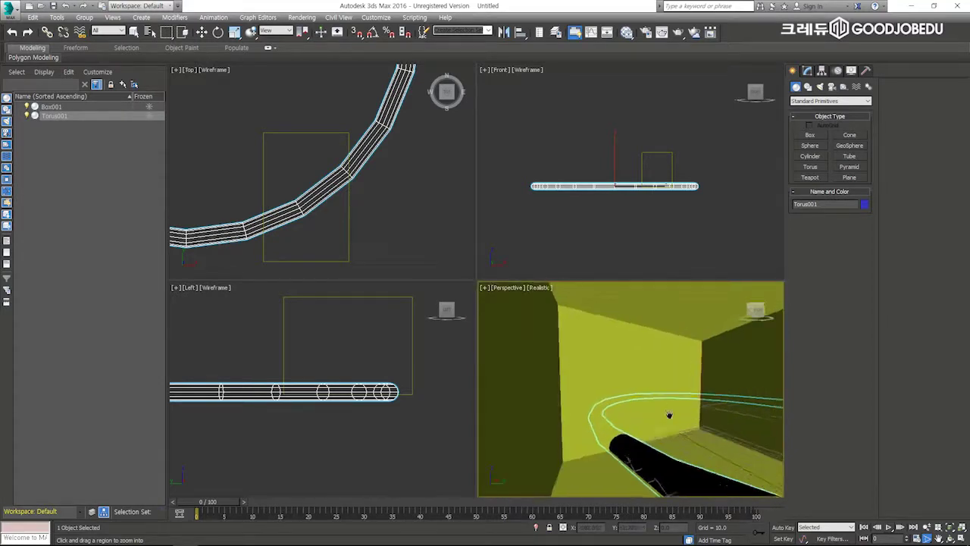
pyautogui.moveTo(670, 413); pyautogui.dragTo(670, 419, button='middle')
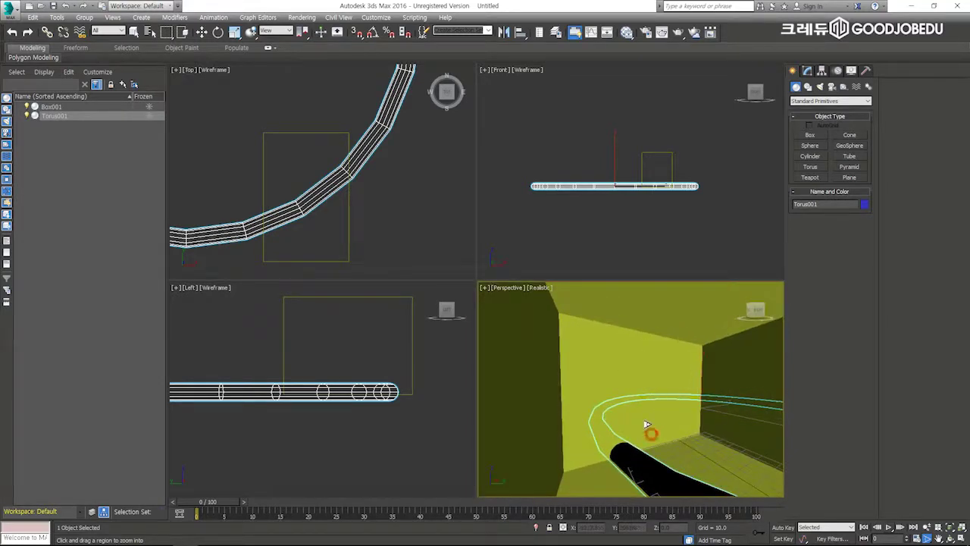
pyautogui.scroll(3, 653, 410)
pyautogui.press('w')
pyautogui.scroll(-10, 690, 409)
pyautogui.keyDown('alt'); pyautogui.moveTo(690, 409); pyautogui.dragTo(717, 415, button='middle'); pyautogui.keyUp('alt')
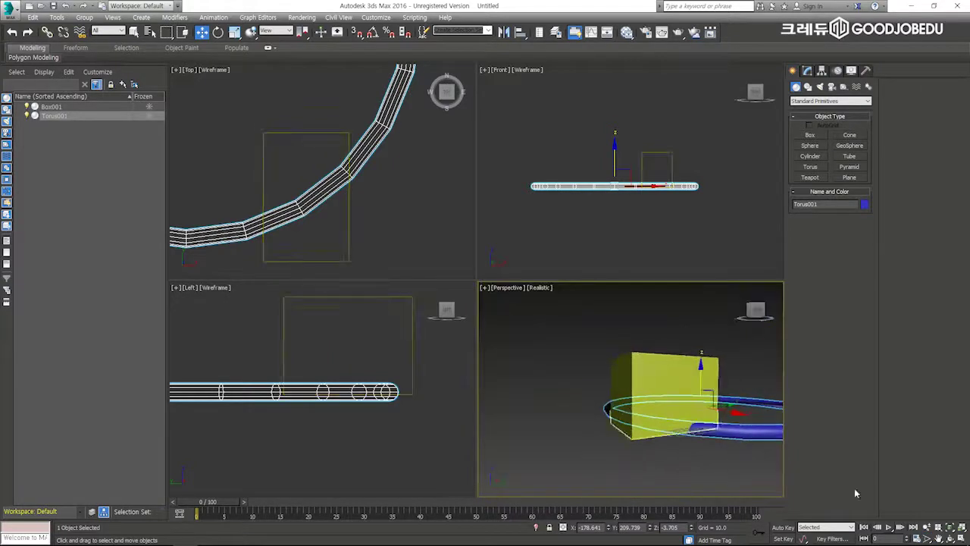
# Pan and orbit the Perspective view around the box and torus with the Pan View tool, and return to the Move tool.
pyautogui.click(939, 538)
pyautogui.click(926, 537)
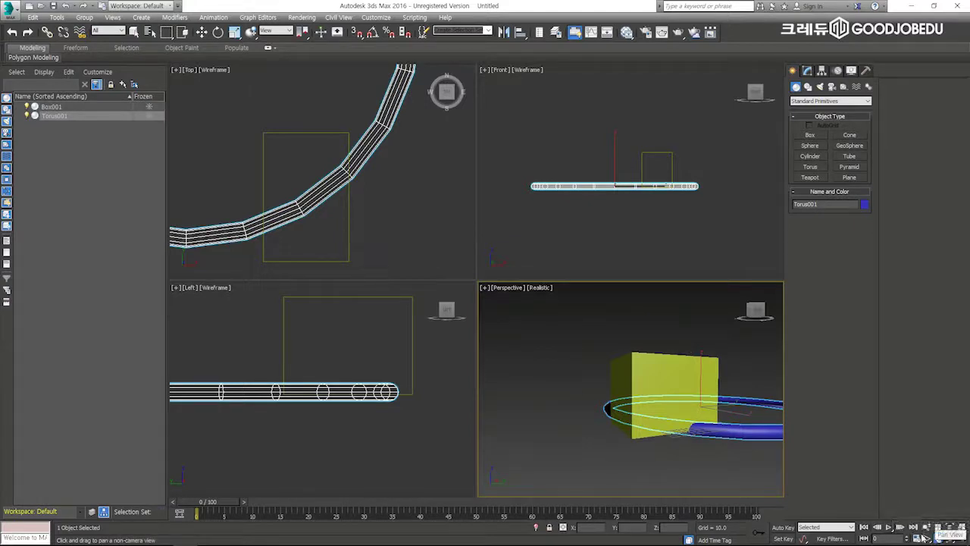
pyautogui.moveTo(742, 362); pyautogui.dragTo(701, 381)
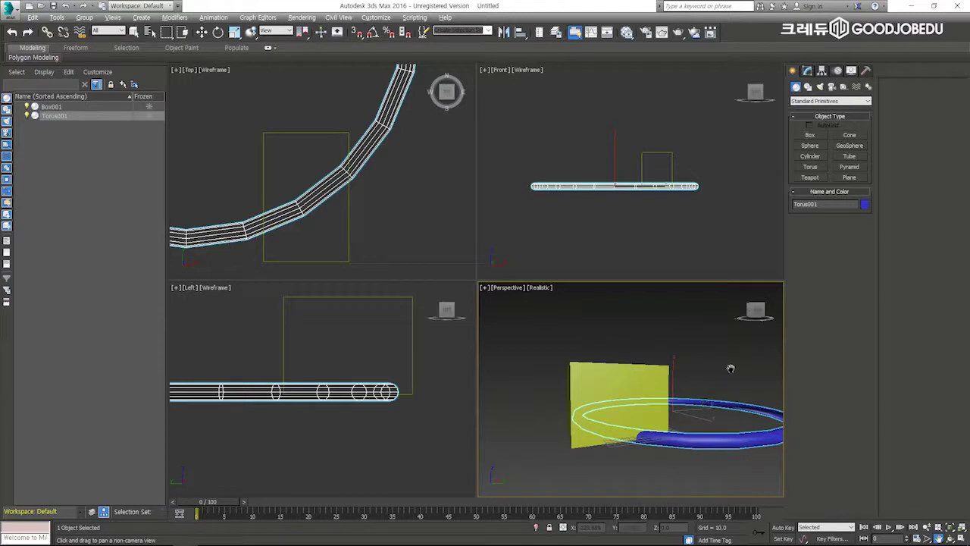
pyautogui.keyDown('alt'); pyautogui.moveTo(734, 365); pyautogui.dragTo(840, 499, button='middle'); pyautogui.keyUp('alt')
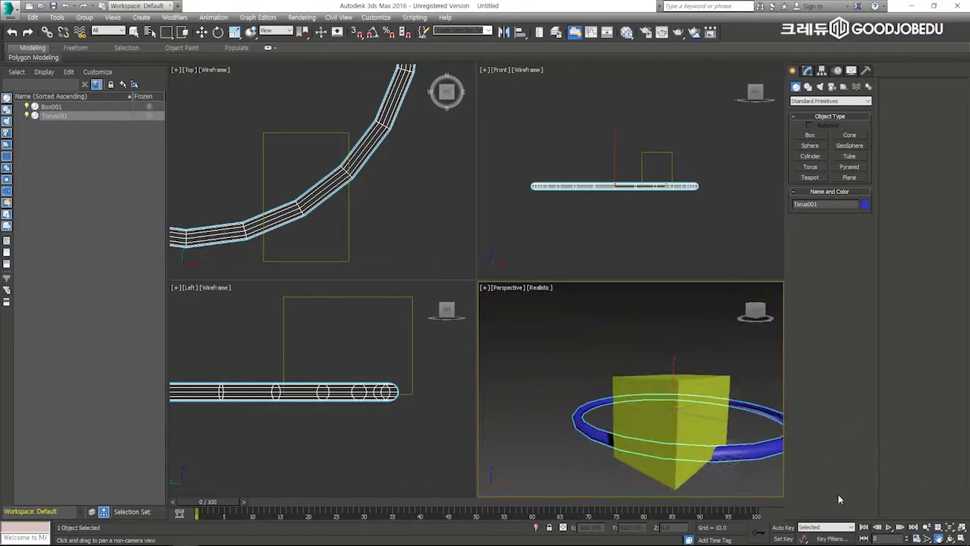
pyautogui.click(916, 538)
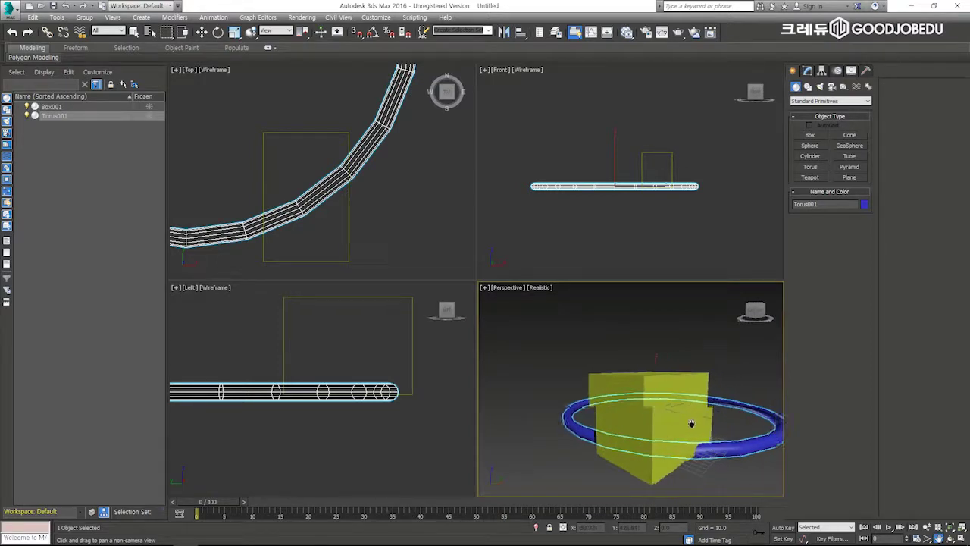
pyautogui.moveTo(737, 454); pyautogui.dragTo(692, 423)
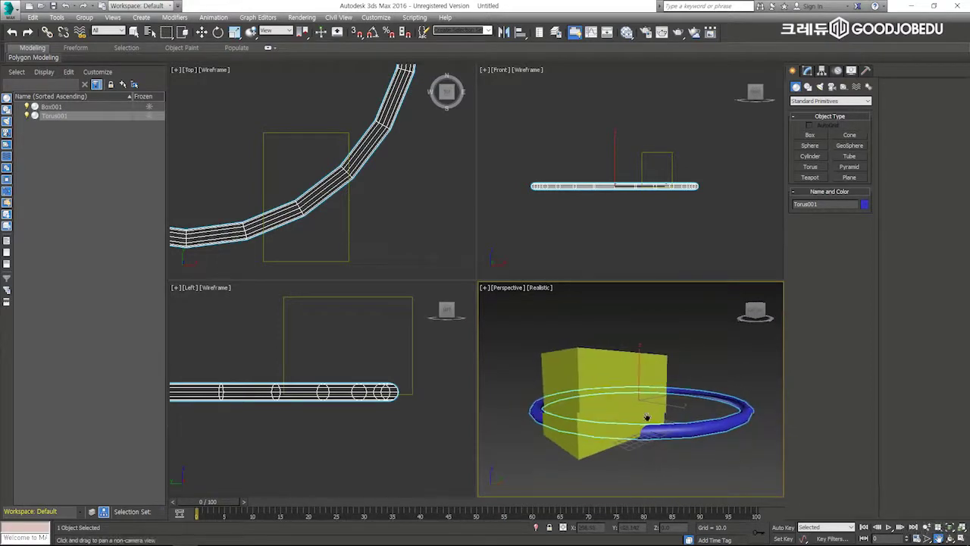
pyautogui.moveTo(627, 433); pyautogui.dragTo(651, 413)
pyautogui.press('w')
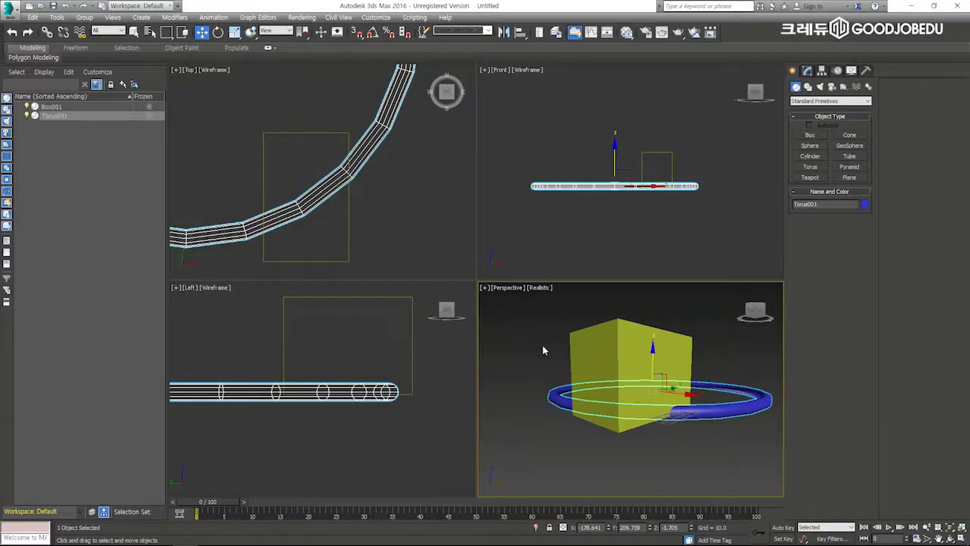
# Activate the Perspective, Left, Front and Top viewports in turn without losing the torus selection, ending in the Left view.
pyautogui.rightClick(547, 353)
pyautogui.rightClick(349, 343)
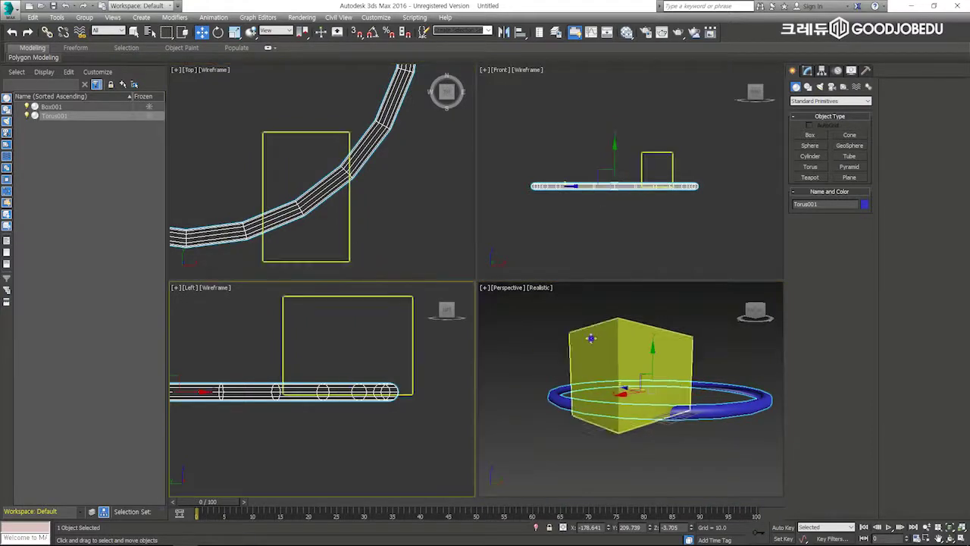
pyautogui.rightClick(546, 454)
pyautogui.rightClick(546, 228)
pyautogui.rightClick(364, 216)
pyautogui.rightClick(405, 362)
pyautogui.rightClick(513, 304)
pyautogui.rightClick(531, 232)
pyautogui.rightClick(406, 251)
pyautogui.rightClick(343, 355)
pyautogui.rightClick(444, 354)
# Select the box and the torus together in the Perspective view and delete them.
pyautogui.click(746, 455)
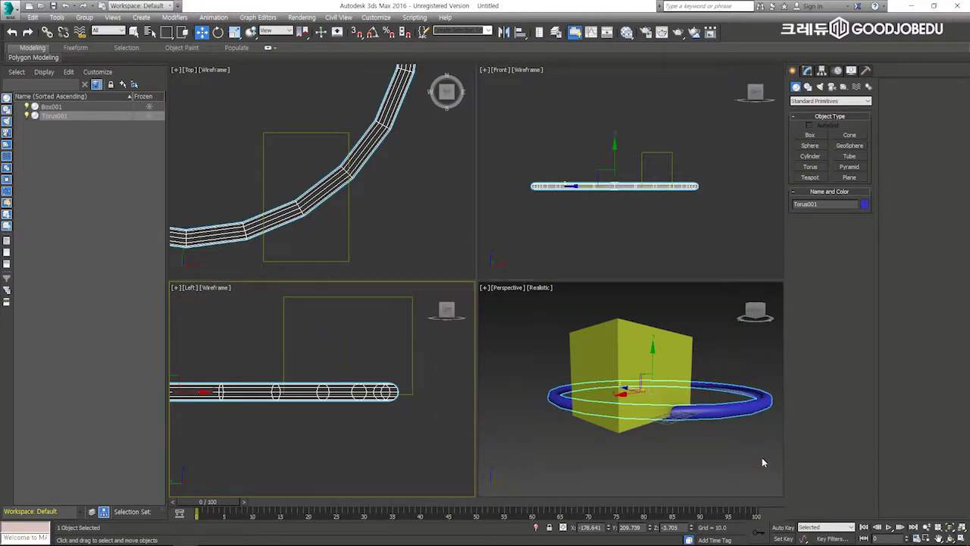
pyautogui.moveTo(762, 458); pyautogui.dragTo(469, 340)
pyautogui.press('Delete')
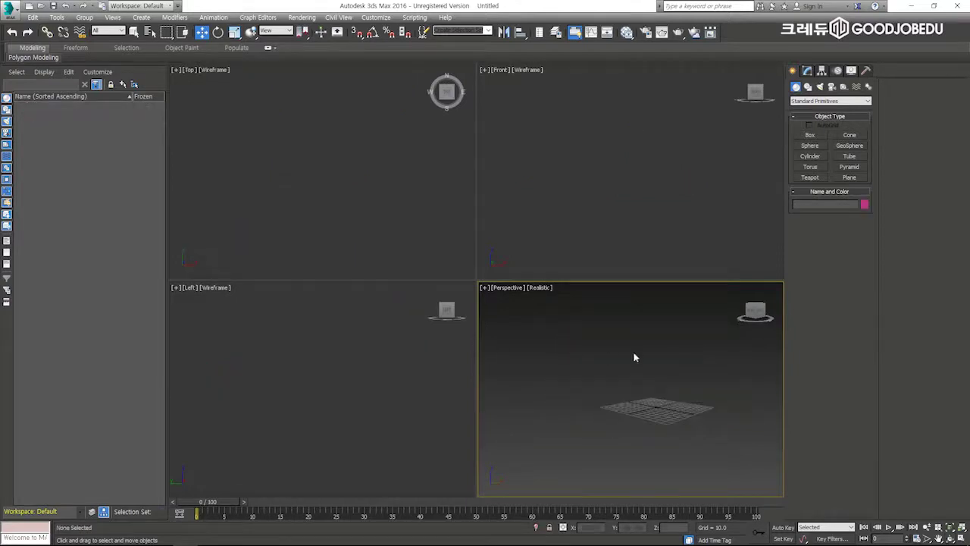
# Hide the grid in the Perspective view and switch the active viewport around the empty scene, ending in Perspective.
pyautogui.click(669, 411)
pyautogui.press('g')
pyautogui.click(584, 220)
pyautogui.click(365, 277)
pyautogui.click(322, 396)
pyautogui.click(502, 364)
pyautogui.click(538, 229)
pyautogui.click(346, 389)
pyautogui.click(533, 362)
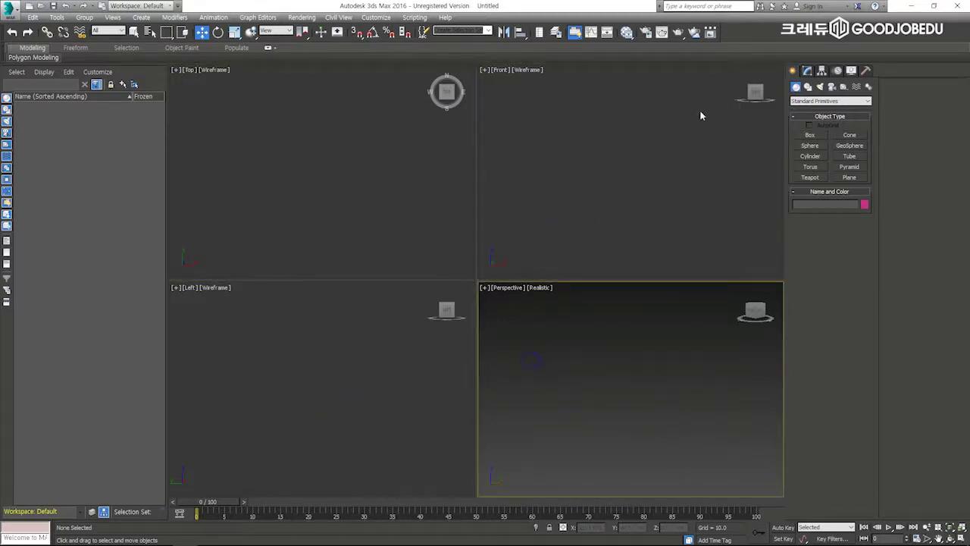
# Create a box about 412 long and 298 wide in the Perspective view, and leave the Box tool.
pyautogui.click(810, 137)
pyautogui.moveTo(566, 403); pyautogui.dragTo(788, 396)
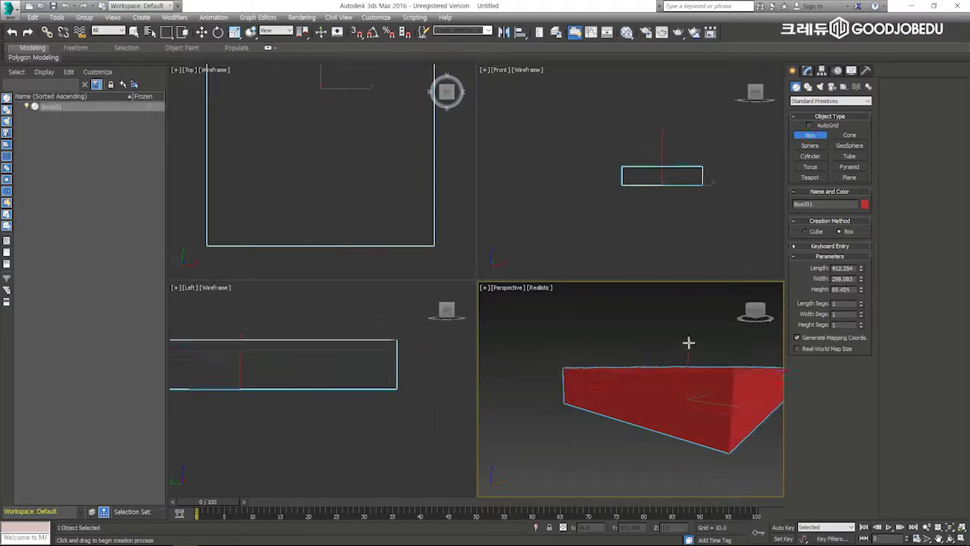
pyautogui.click(656, 265)
pyautogui.rightClick(658, 324)
pyautogui.keyDown('alt'); pyautogui.moveTo(625, 366); pyautogui.dragTo(661, 340, button='middle'); pyautogui.keyUp('alt')
# Cycle the active viewport through all four views several times while keeping the new box selected, ending in Perspective.
pyautogui.rightClick(479, 202)
pyautogui.rightClick(380, 221)
pyautogui.rightClick(350, 323)
pyautogui.rightClick(502, 313)
pyautogui.rightClick(538, 186)
pyautogui.rightClick(351, 203)
pyautogui.rightClick(331, 322)
pyautogui.rightClick(512, 346)
pyautogui.rightClick(569, 205)
pyautogui.rightClick(364, 190)
pyautogui.rightClick(340, 386)
pyautogui.rightClick(506, 366)
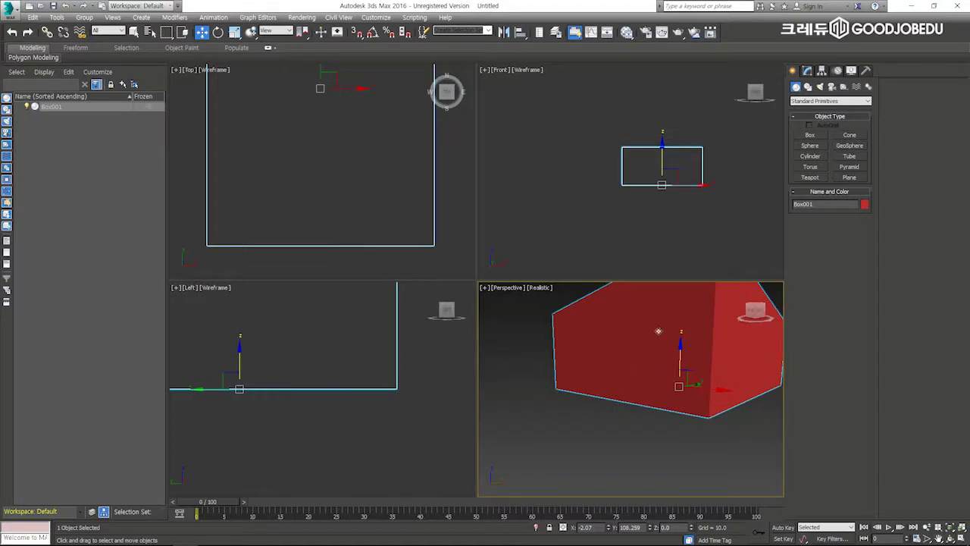
# Zoom the Front, Top and Left views to the extents of the selected box, and make Perspective the active view.
pyautogui.scroll(-3, 660, 332)
pyautogui.middleClick(596, 198)
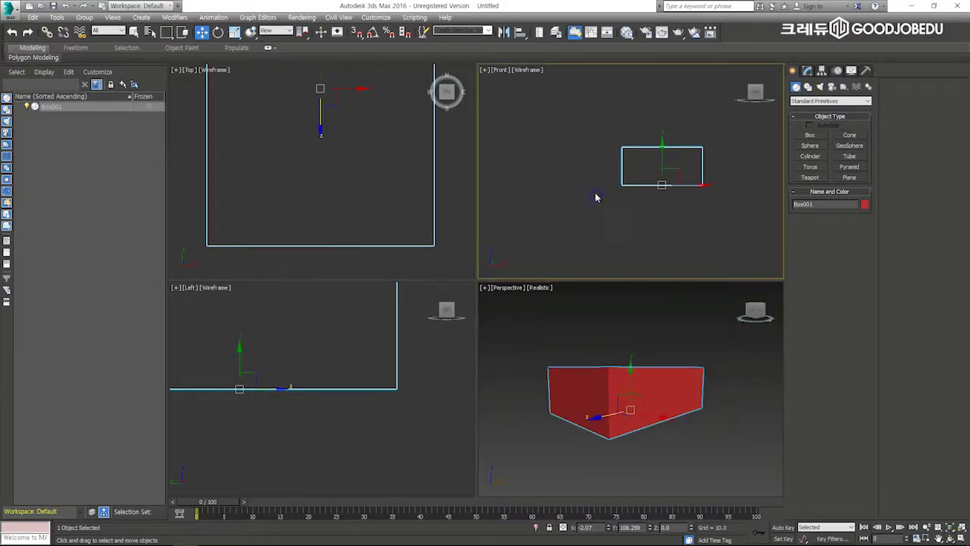
pyautogui.press('z')
pyautogui.middleClick(346, 217)
pyautogui.press('z')
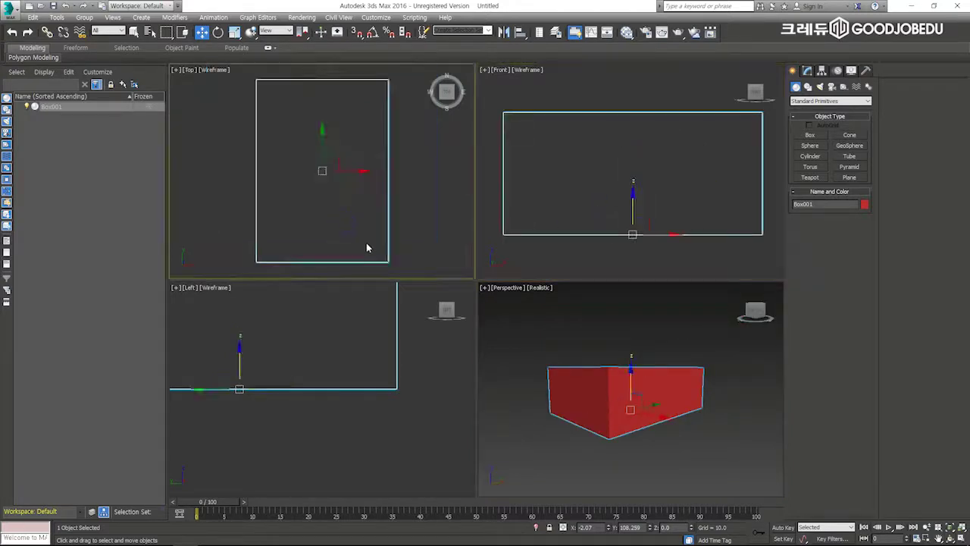
pyautogui.middleClick(340, 369)
pyautogui.press('z')
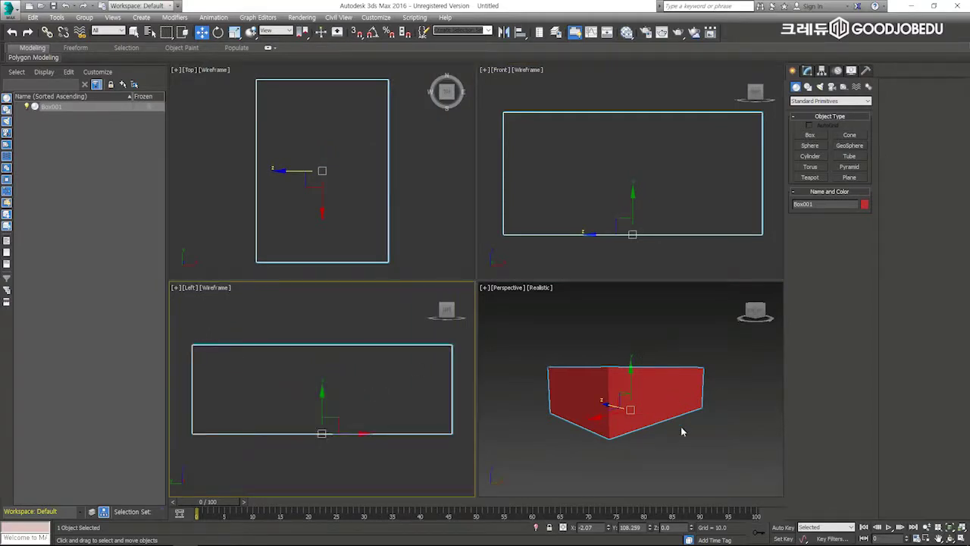
pyautogui.middleClick(689, 437)
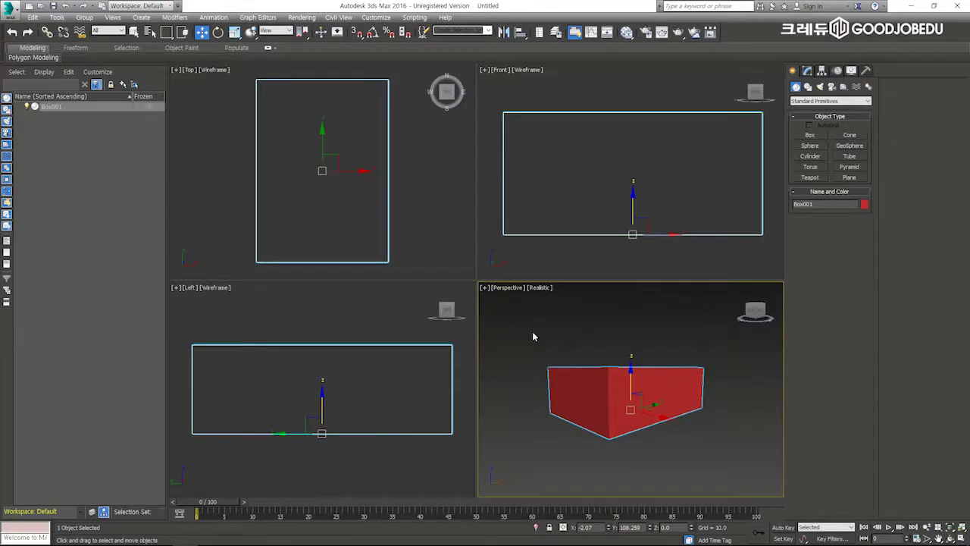
# Activate the Top viewport, and maximize it and restore the four-view layout twice.
pyautogui.rightClick(278, 273)
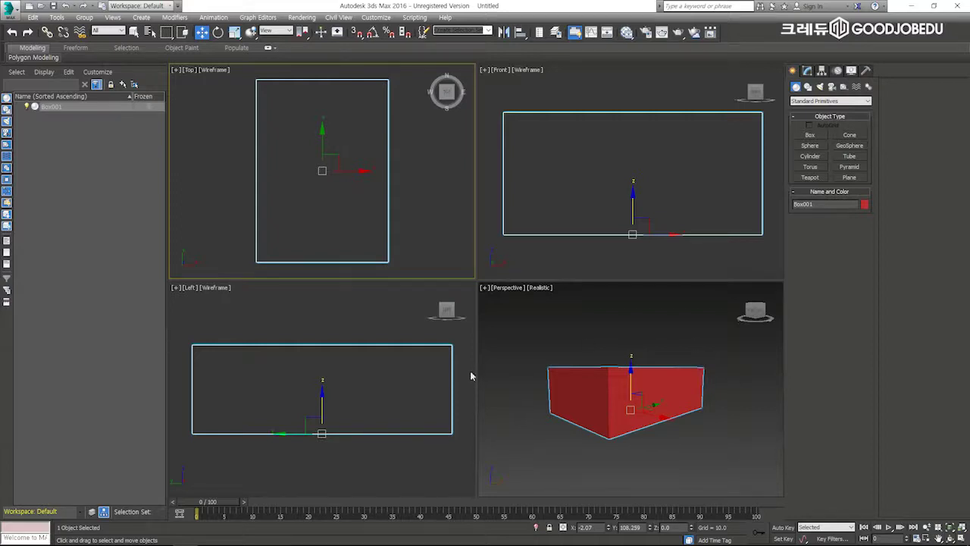
pyautogui.click(190, 71)
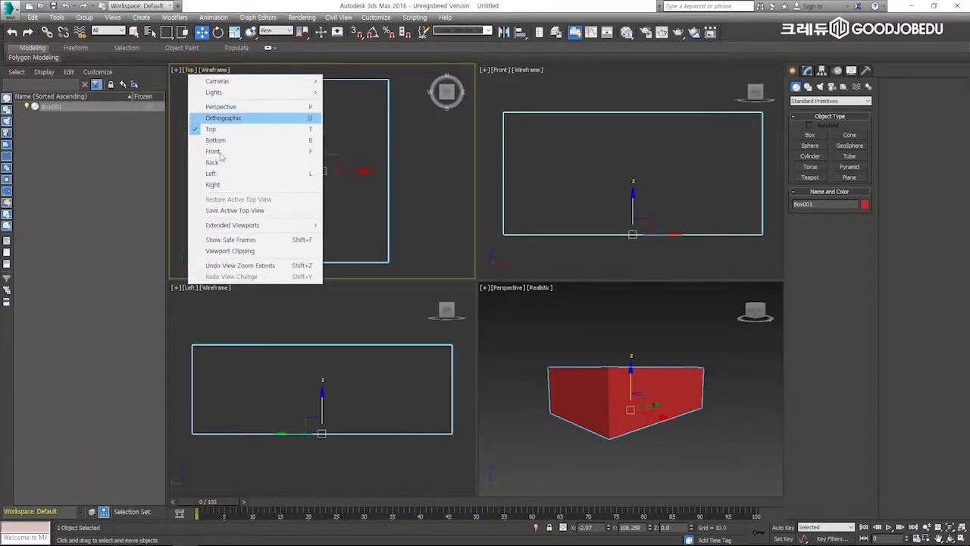
pyautogui.click(175, 70)
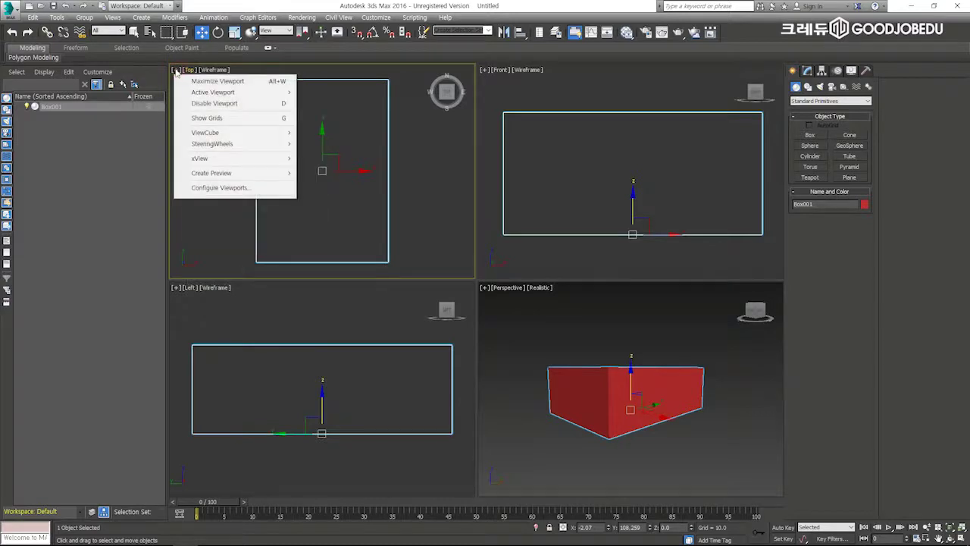
pyautogui.click(217, 81)
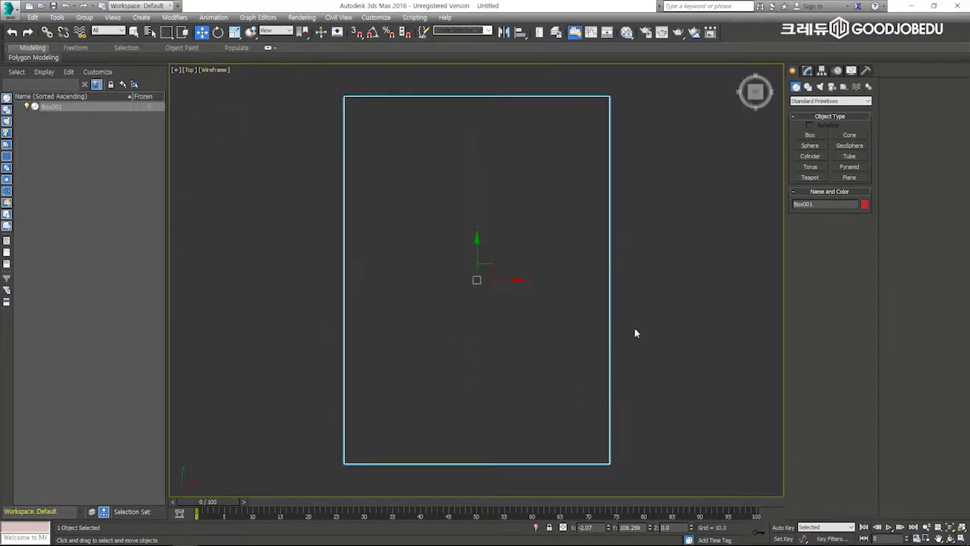
pyautogui.click(182, 69)
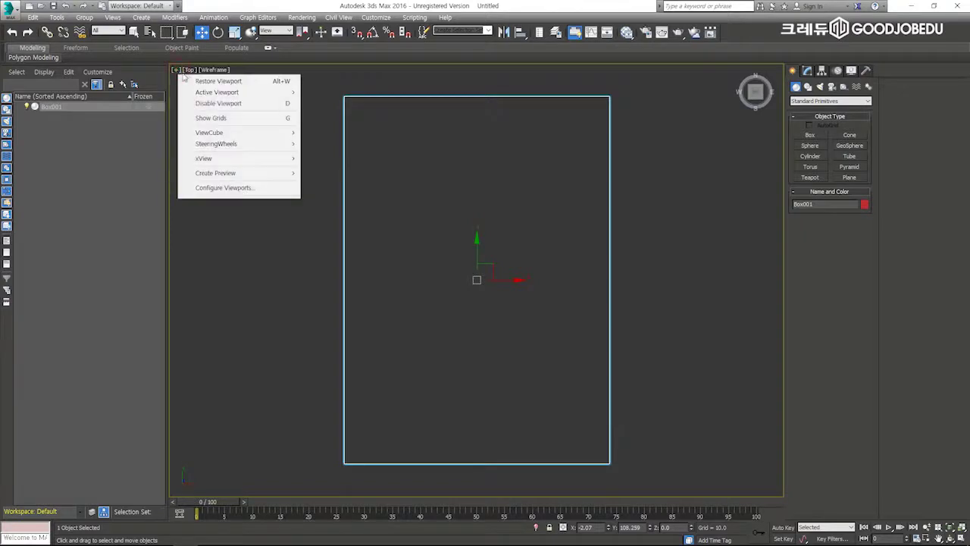
pyautogui.click(217, 81)
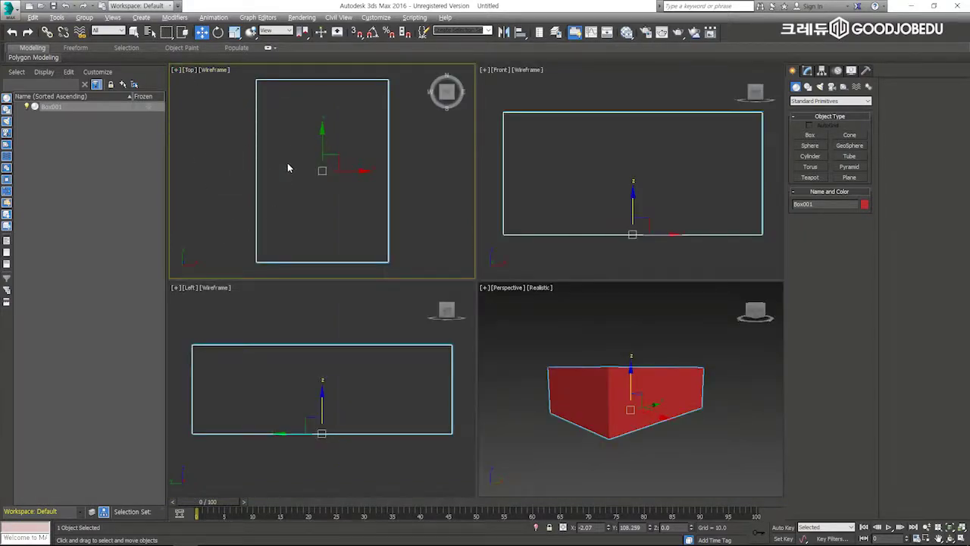
pyautogui.hotkey('alt', 'w')
pyautogui.hotkey('alt', 'w')
# Turn on the SteeringWheels in the viewports, try them over the Perspective view, and return to the Move tool.
pyautogui.click(176, 70)
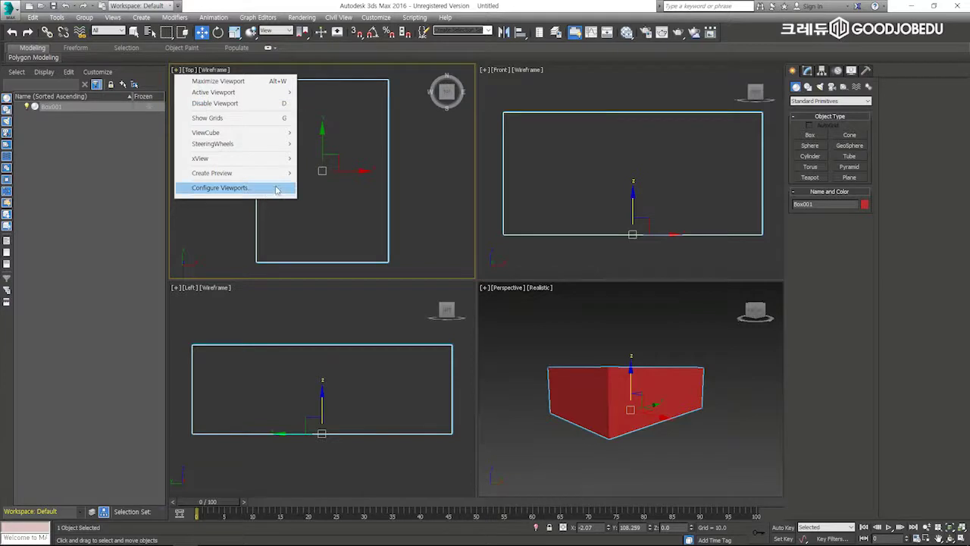
pyautogui.moveTo(256, 133)
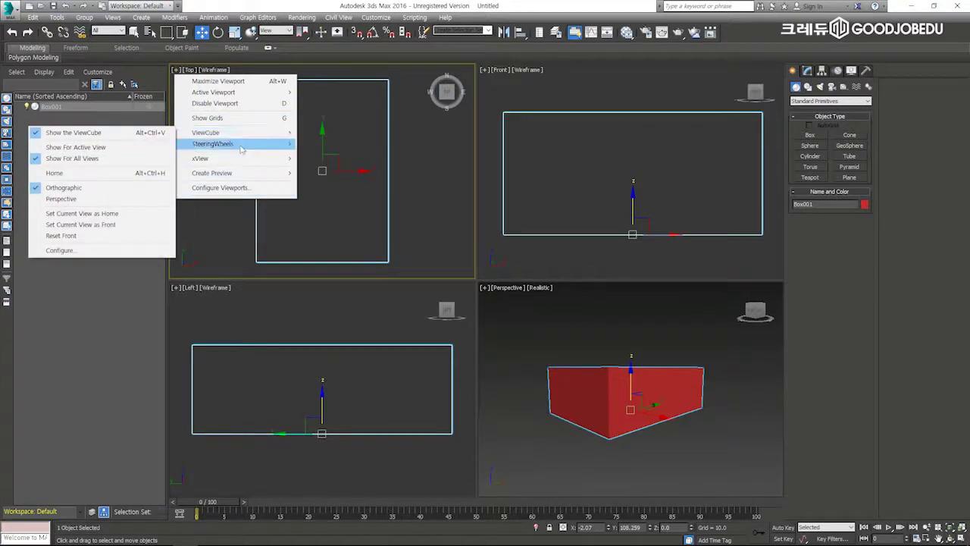
pyautogui.moveTo(241, 149)
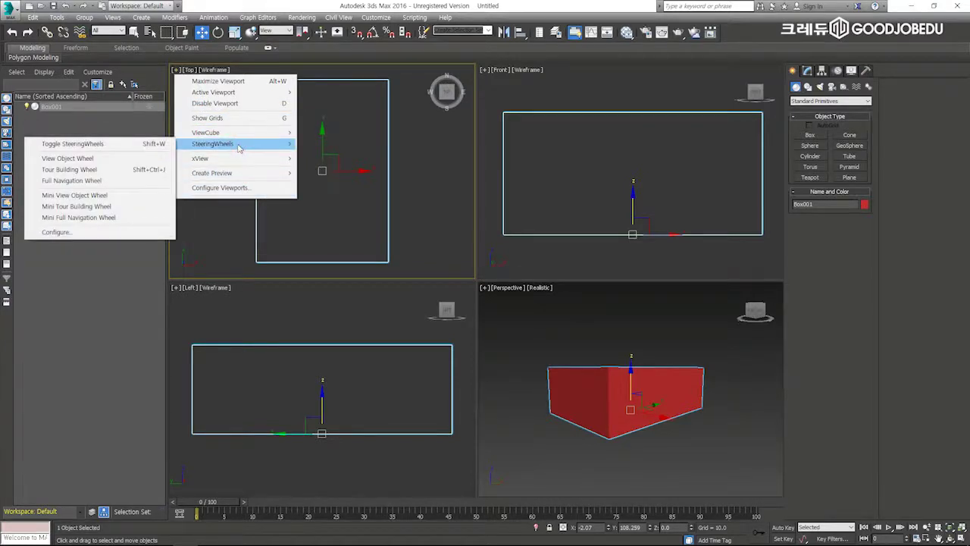
pyautogui.click(76, 144)
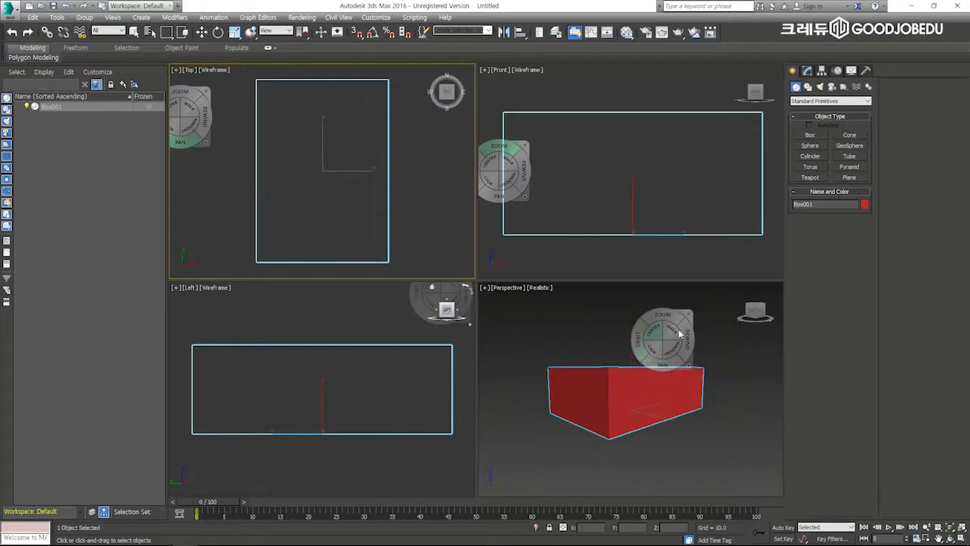
pyautogui.press('w')
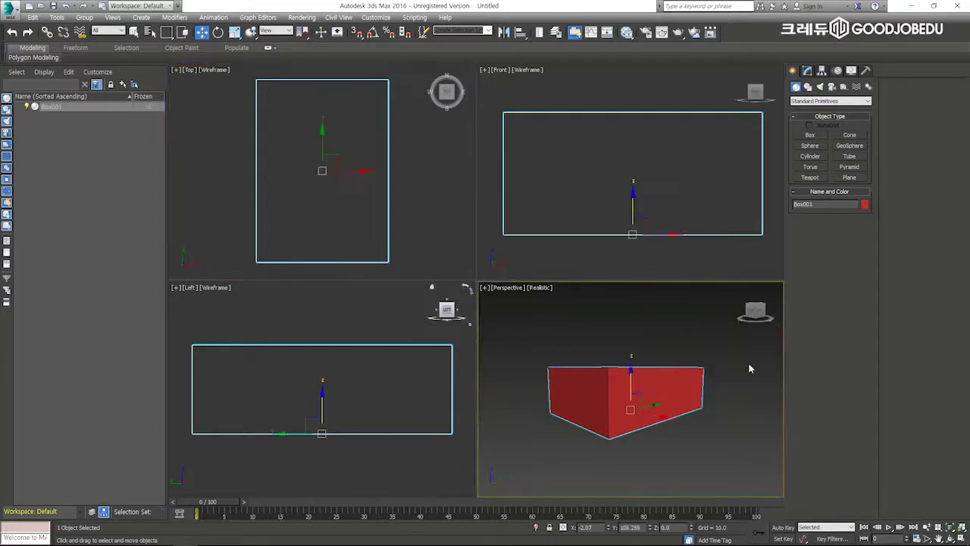
# Check the Top viewport's point-of-view options, dismiss them without changing the view, and deselect the box.
pyautogui.click(190, 70)
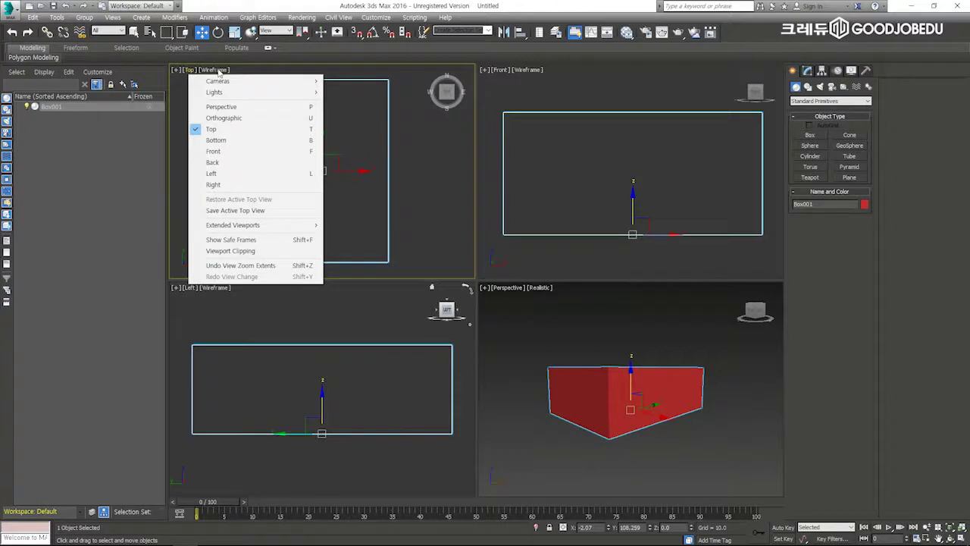
pyautogui.click(245, 86)
pyautogui.rightClick(352, 122)
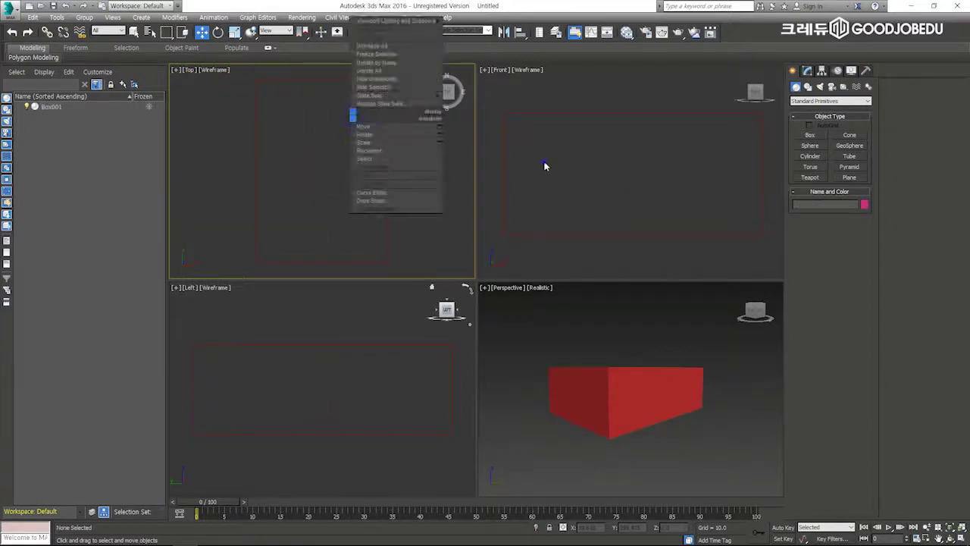
# Practise switching the active viewport among Front, Left and Top, finishing with the Perspective viewport active.
pyautogui.click(516, 190)
pyautogui.click(373, 321)
pyautogui.click(520, 225)
pyautogui.click(427, 354)
pyautogui.click(384, 246)
pyautogui.click(515, 224)
pyautogui.click(435, 353)
pyautogui.click(416, 265)
pyautogui.click(550, 250)
pyautogui.click(414, 384)
pyautogui.click(435, 223)
pyautogui.click(585, 210)
pyautogui.click(451, 349)
pyautogui.click(517, 305)
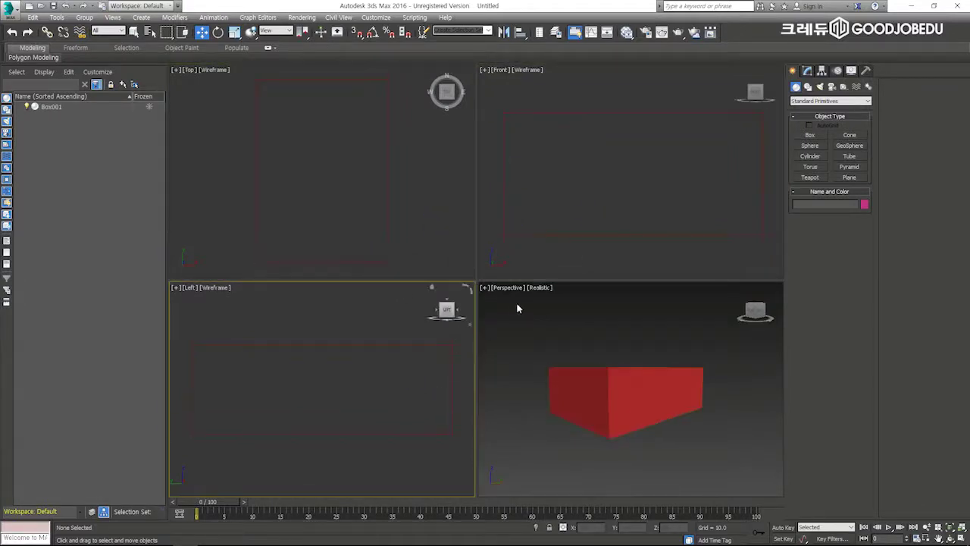
pyautogui.click(624, 400)
pyautogui.click(626, 398)
pyautogui.click(607, 323)
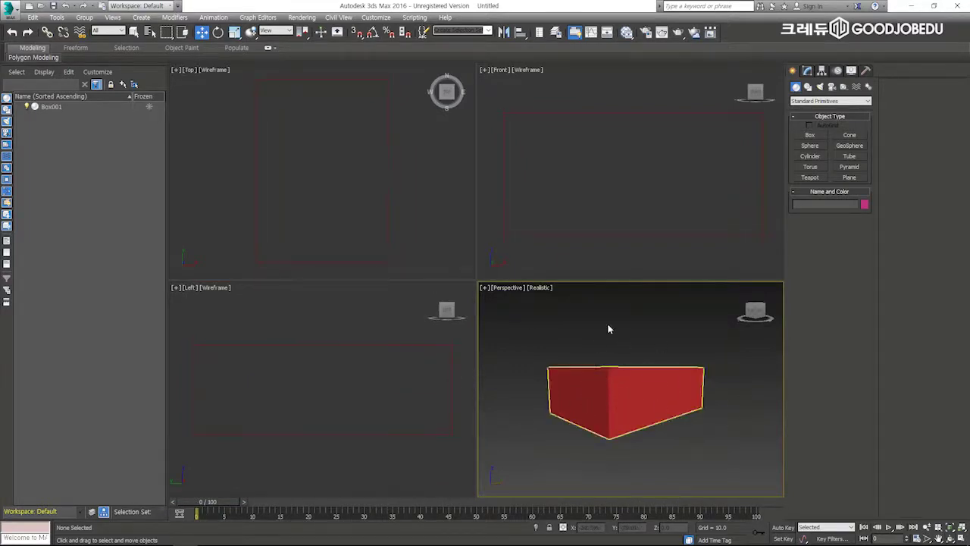
# Display the Top viewport as Shaded, and return it to Wireframe.
pyautogui.click(215, 71)
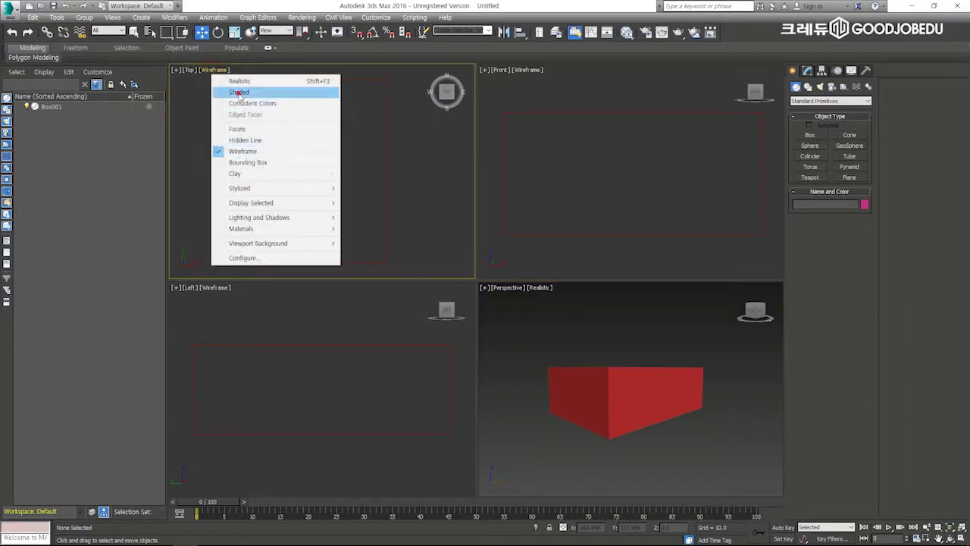
pyautogui.click(239, 93)
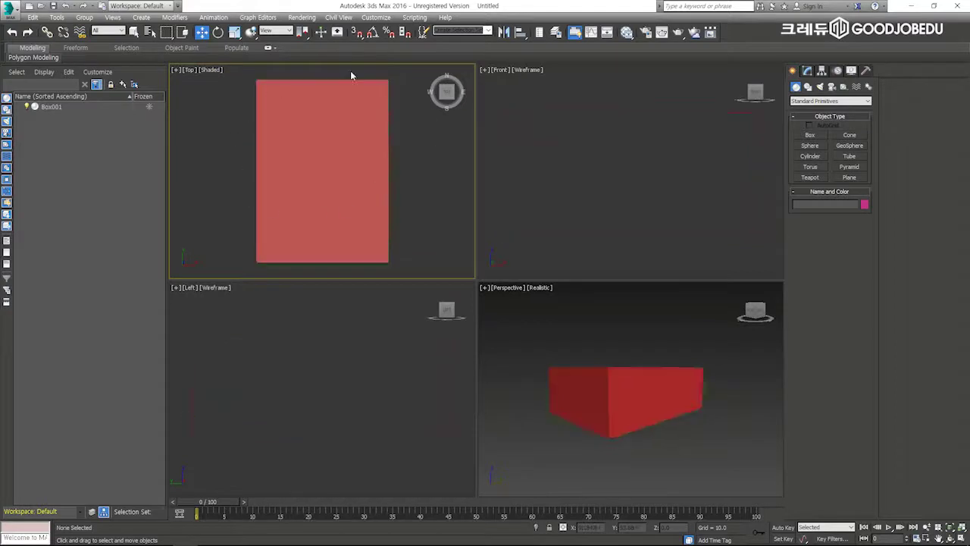
pyautogui.click(217, 70)
pyautogui.click(237, 153)
# Activate the other viewports in turn, and set the Perspective viewport's display to Shaded.
pyautogui.click(504, 108)
pyautogui.click(371, 147)
pyautogui.click(375, 304)
pyautogui.click(490, 250)
pyautogui.click(541, 290)
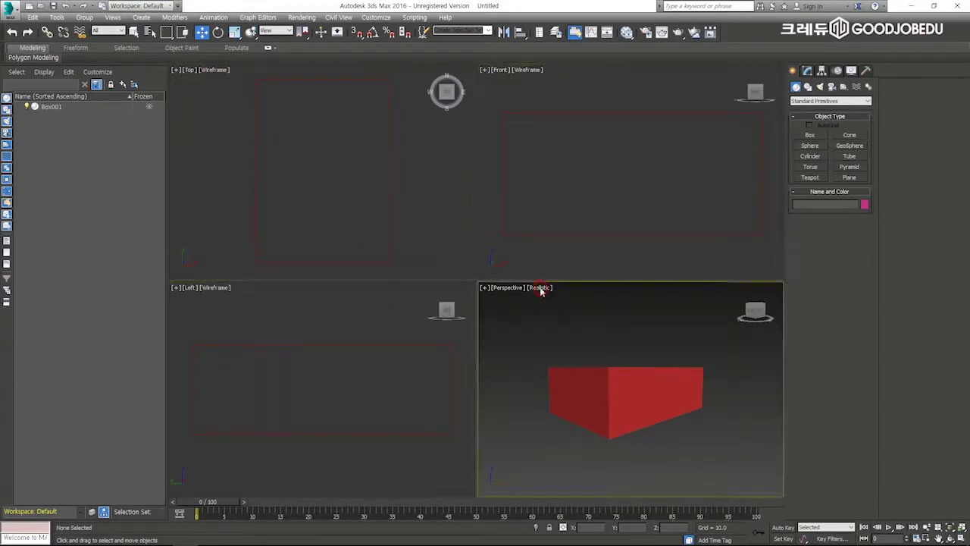
pyautogui.click(542, 289)
pyautogui.click(569, 310)
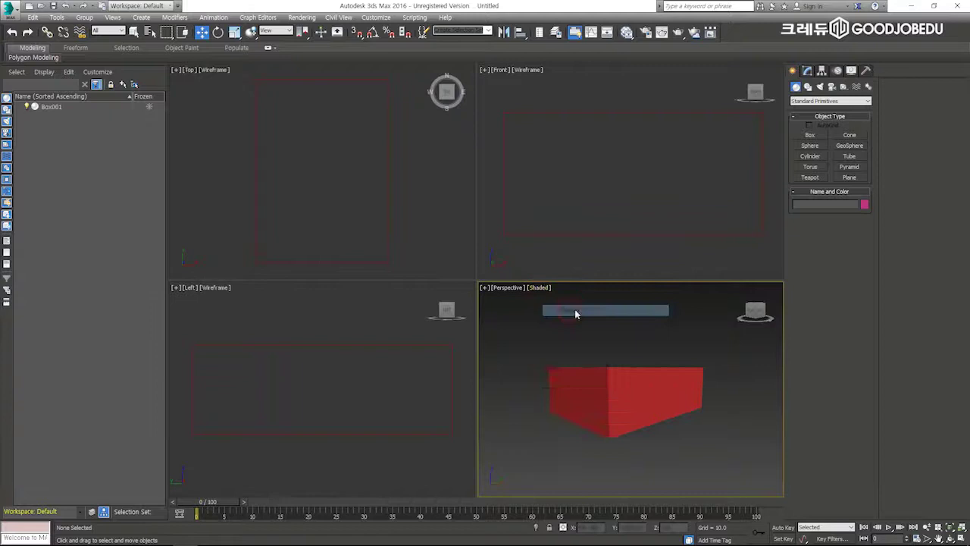
pyautogui.moveTo(611, 353)
pyautogui.keyDown('alt'); pyautogui.mouseDown(button='middle')
pyautogui.moveTo(645, 372)
pyautogui.moveTo(617, 402)
pyautogui.moveTo(659, 363)
pyautogui.mouseUp(button='middle'); pyautogui.keyUp('alt')
# Create a second box about 1370 long, 652 wide and 163 high beside the red box in the Perspective viewport.
pyautogui.click(810, 135)
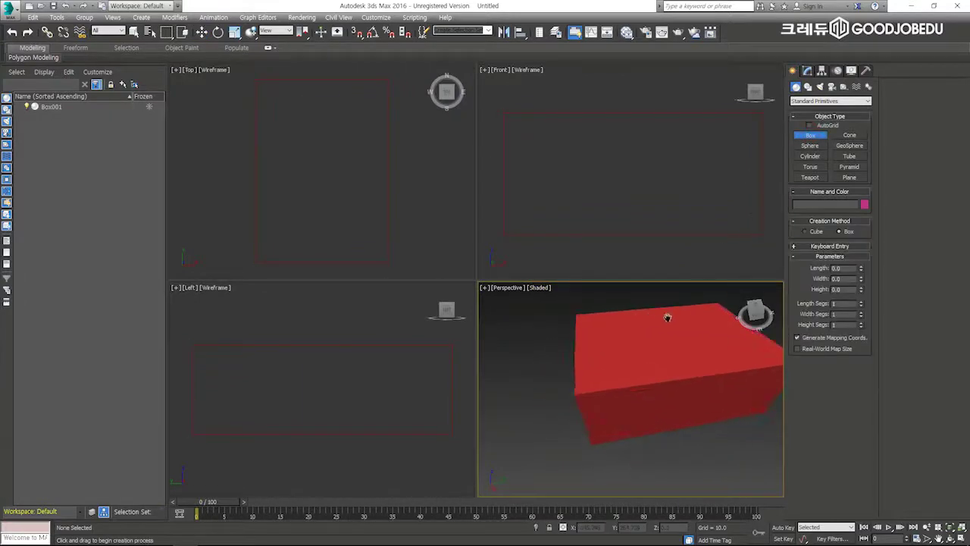
pyautogui.scroll(-6, 668, 318)
pyautogui.moveTo(587, 325); pyautogui.dragTo(709, 326)
pyautogui.rightClick(708, 321)
pyautogui.moveTo(563, 319); pyautogui.dragTo(712, 332)
pyautogui.click(672, 348)
pyautogui.moveTo(671, 348); pyautogui.dragTo(673, 393, button='middle')
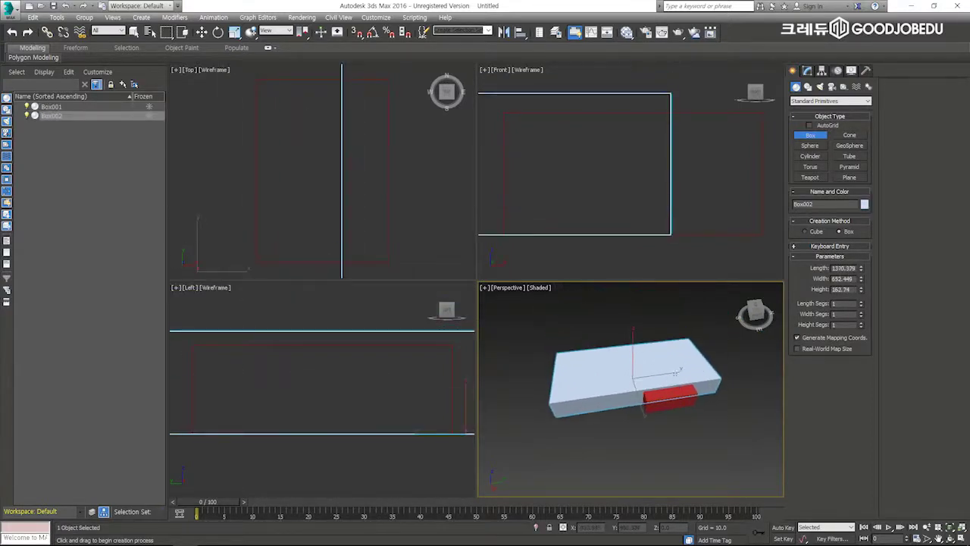
# Raise the new box above the red box to a Z position of about 255.
pyautogui.press('w')
pyautogui.moveTo(630, 352); pyautogui.dragTo(664, 349)
pyautogui.scroll(8, 664, 349)
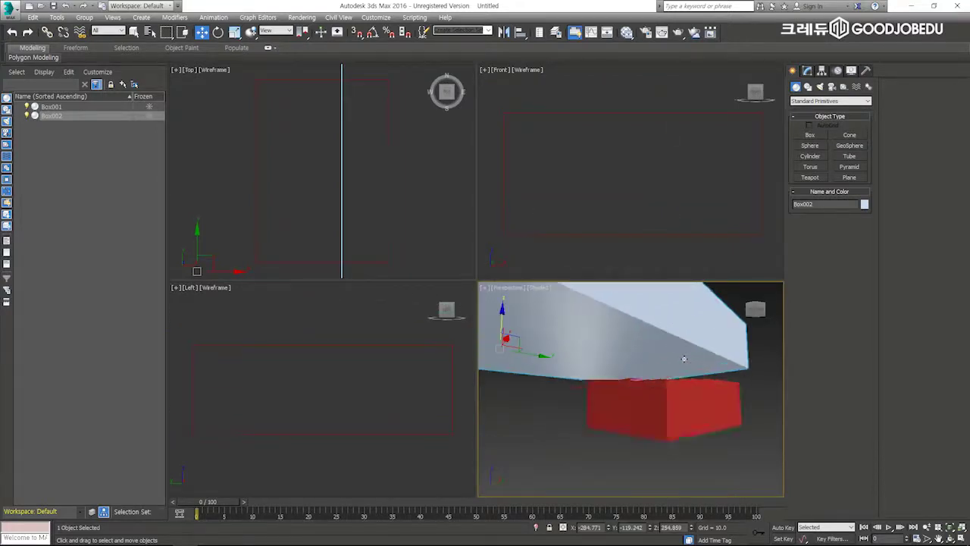
pyautogui.scroll(4, 731, 376)
# Display the Perspective viewport as Realistic to examine the shadow under the raised box, and return it to Shaded.
pyautogui.rightClick(543, 290)
pyautogui.moveTo(542, 290); pyautogui.dragTo(664, 367, button='middle')
pyautogui.click(635, 383)
pyautogui.keyDown('alt'); pyautogui.moveTo(593, 374); pyautogui.dragTo(642, 386, button='middle'); pyautogui.keyUp('alt')
pyautogui.moveTo(549, 359); pyautogui.dragTo(647, 349, button='middle')
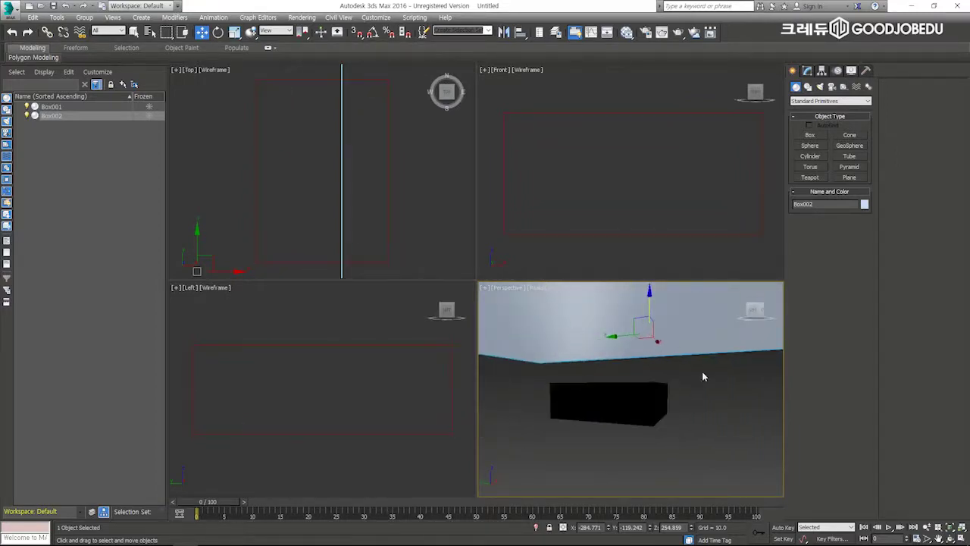
pyautogui.moveTo(701, 338)
pyautogui.keyDown('alt'); pyautogui.mouseDown(button='middle')
pyautogui.moveTo(596, 351)
pyautogui.moveTo(626, 371)
pyautogui.moveTo(667, 355)
pyautogui.moveTo(689, 329)
pyautogui.mouseUp(button='middle'); pyautogui.keyUp('alt')
pyautogui.click(543, 287)
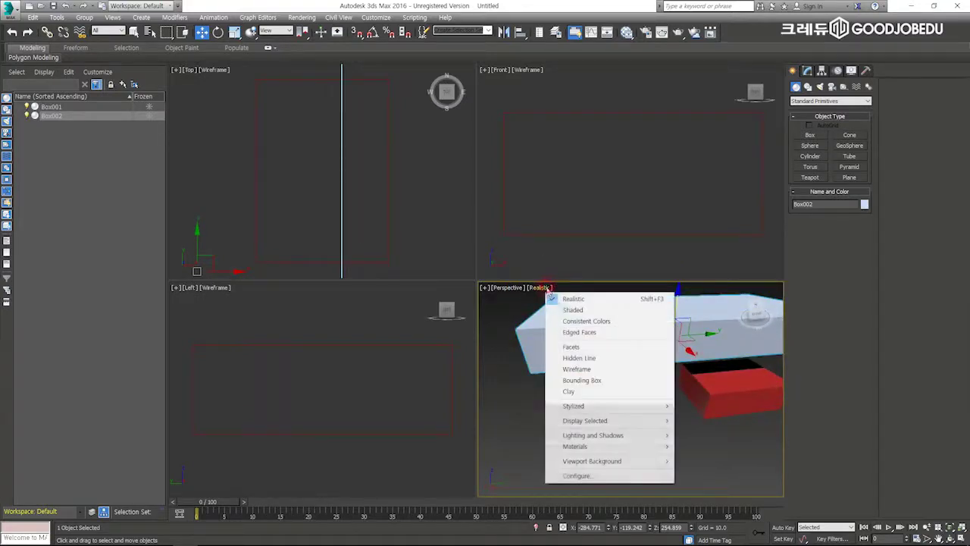
pyautogui.click(572, 309)
pyautogui.moveTo(622, 348)
pyautogui.keyDown('alt'); pyautogui.mouseDown(button='middle')
pyautogui.moveTo(641, 358)
pyautogui.moveTo(623, 360)
pyautogui.moveTo(616, 379)
pyautogui.moveTo(534, 309)
pyautogui.mouseUp(button='middle'); pyautogui.keyUp('alt')
# Turn on Edged Faces in the Perspective viewport and examine the edges of both boxes from near and far.
pyautogui.click(539, 288)
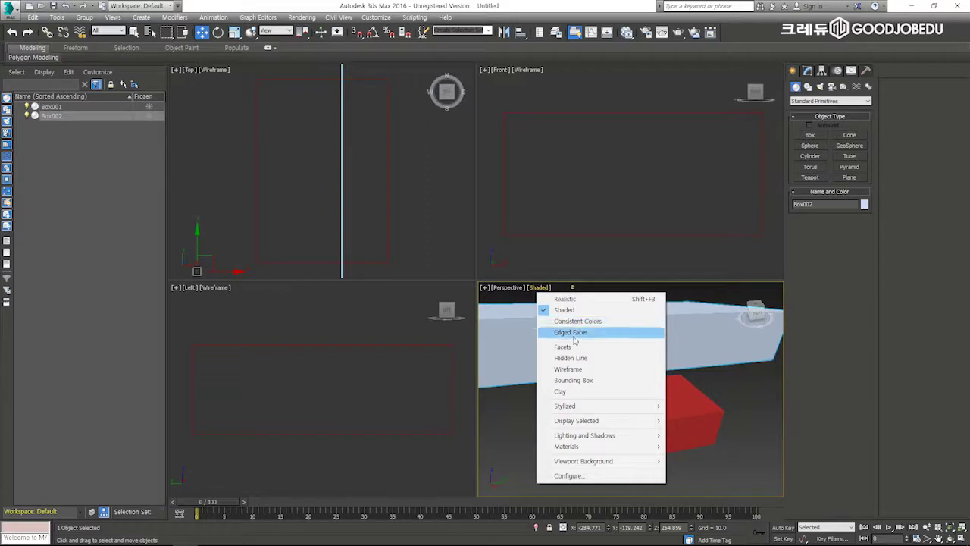
pyautogui.click(571, 333)
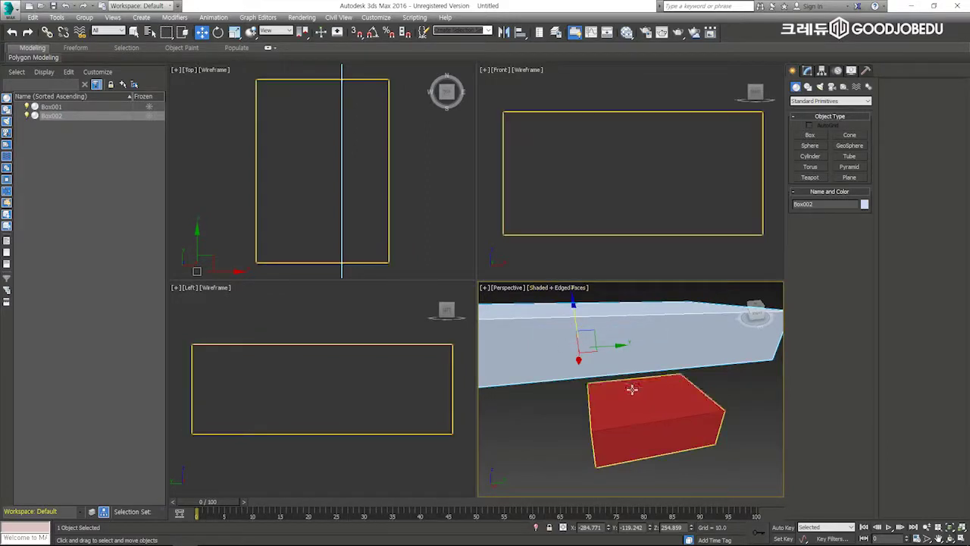
pyautogui.scroll(6, 640, 380)
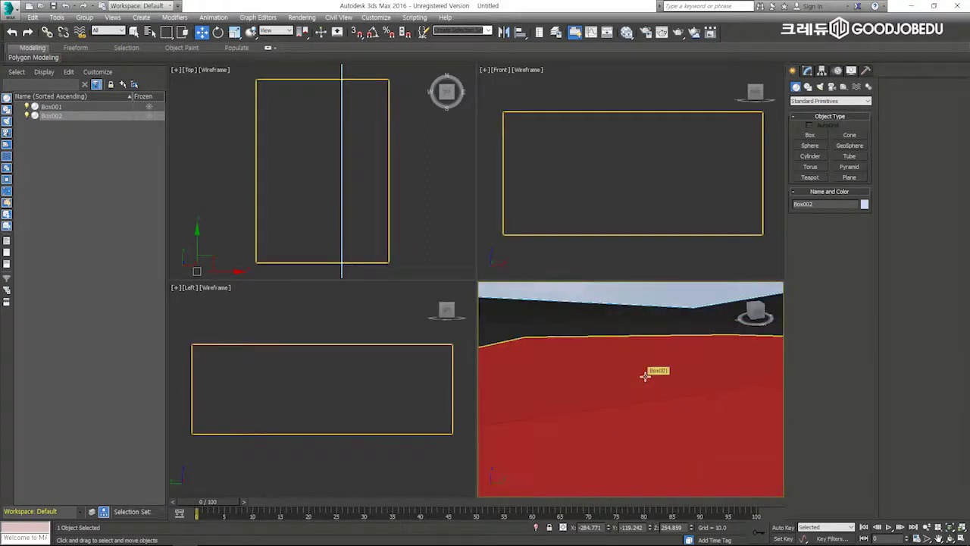
pyautogui.scroll(-3, 645, 374)
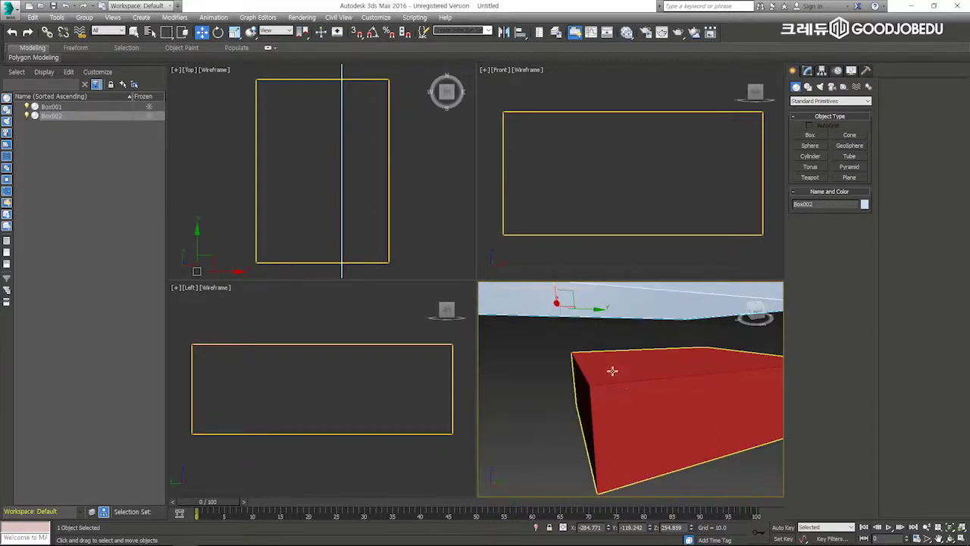
pyautogui.scroll(-6, 612, 371)
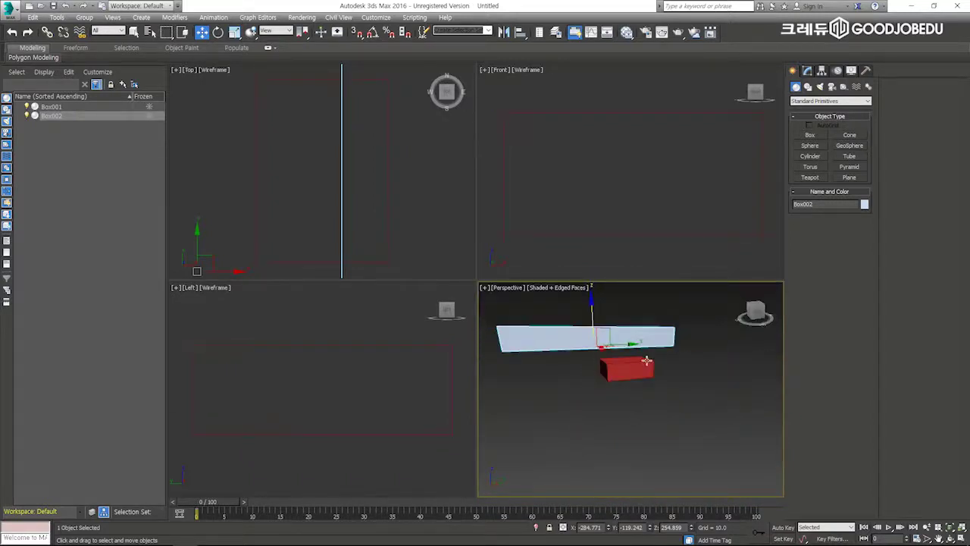
pyautogui.keyDown('alt'); pyautogui.moveTo(647, 372); pyautogui.dragTo(647, 386, button='middle'); pyautogui.keyUp('alt')
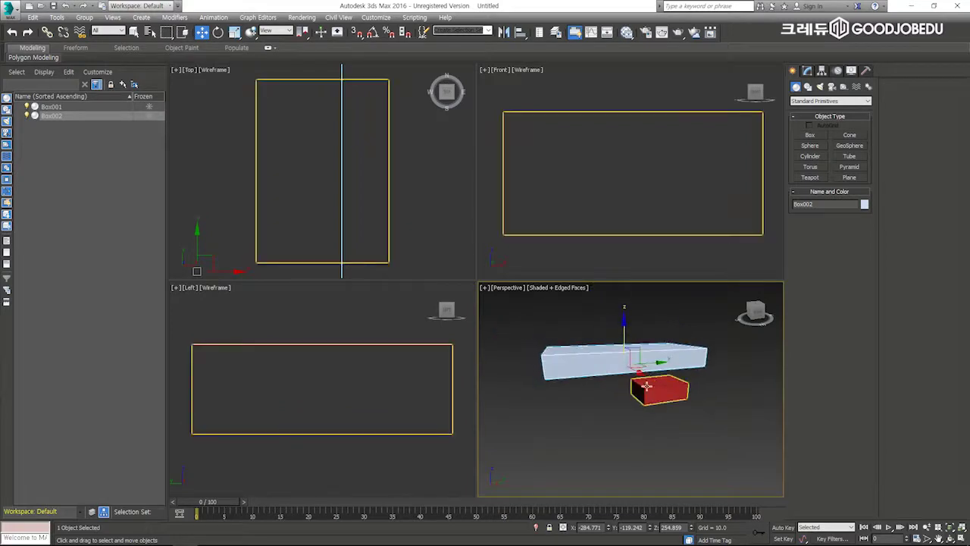
pyautogui.scroll(4, 647, 386)
pyautogui.scroll(3, 698, 369)
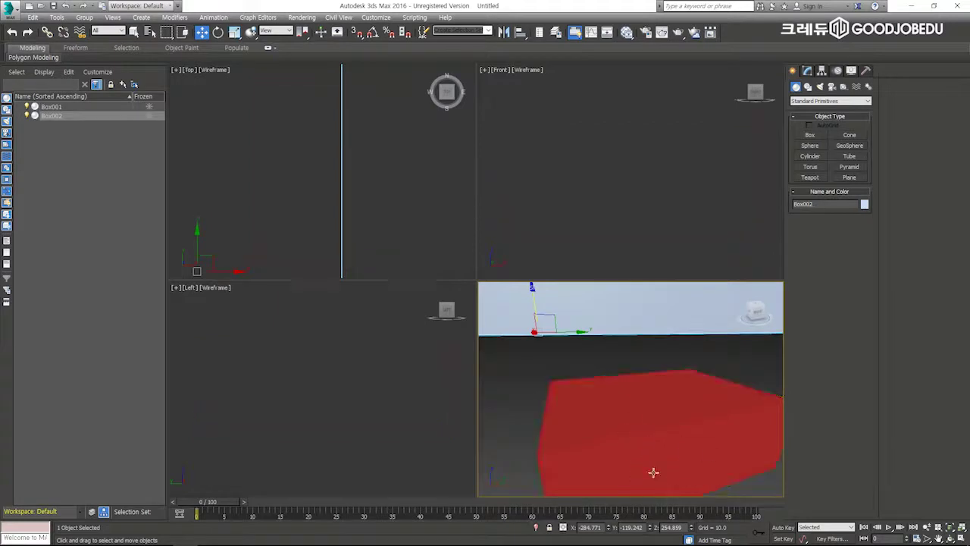
# Toggle the Perspective viewport to Wireframe and back to shaded display, and turn Edged Faces off.
pyautogui.click(441, 255)
pyautogui.click(511, 190)
pyautogui.click(614, 426)
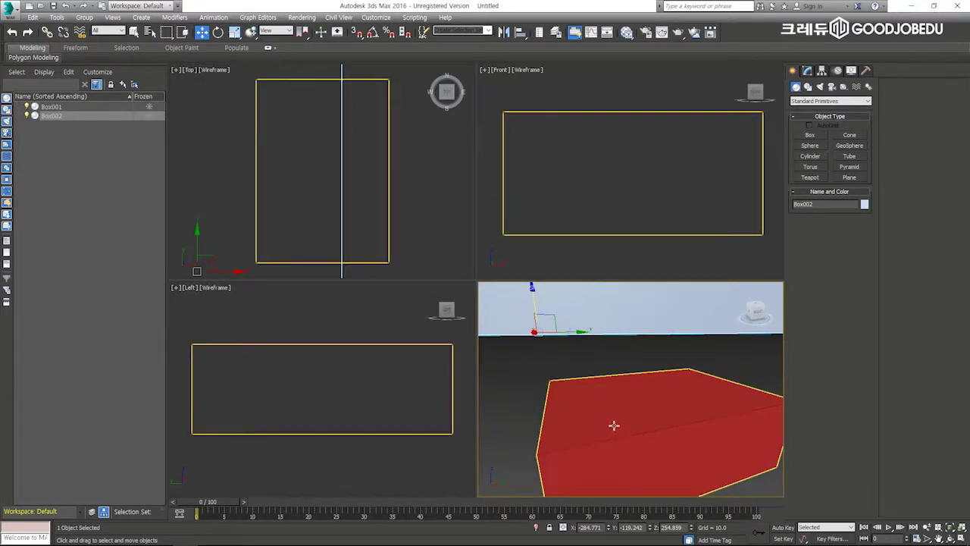
pyautogui.press('F3')
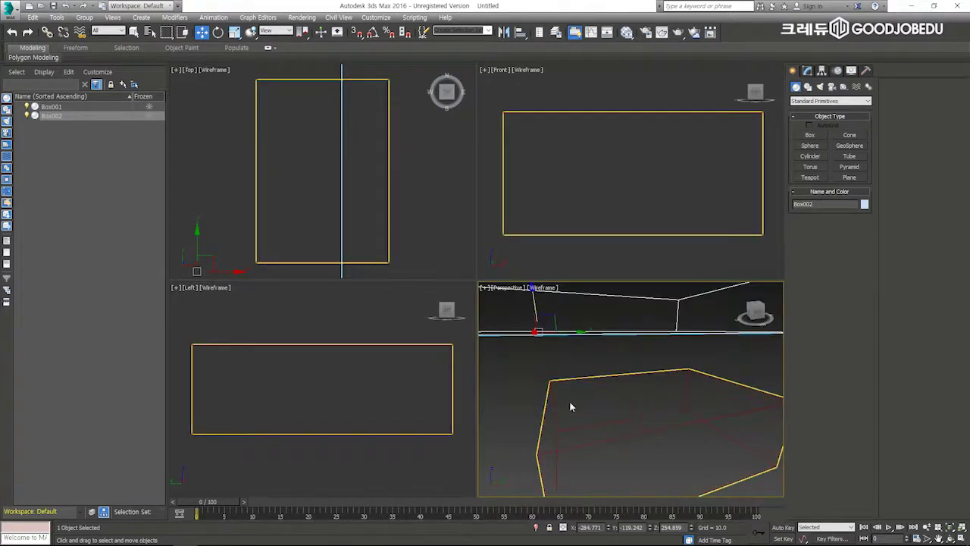
pyautogui.press('F3')
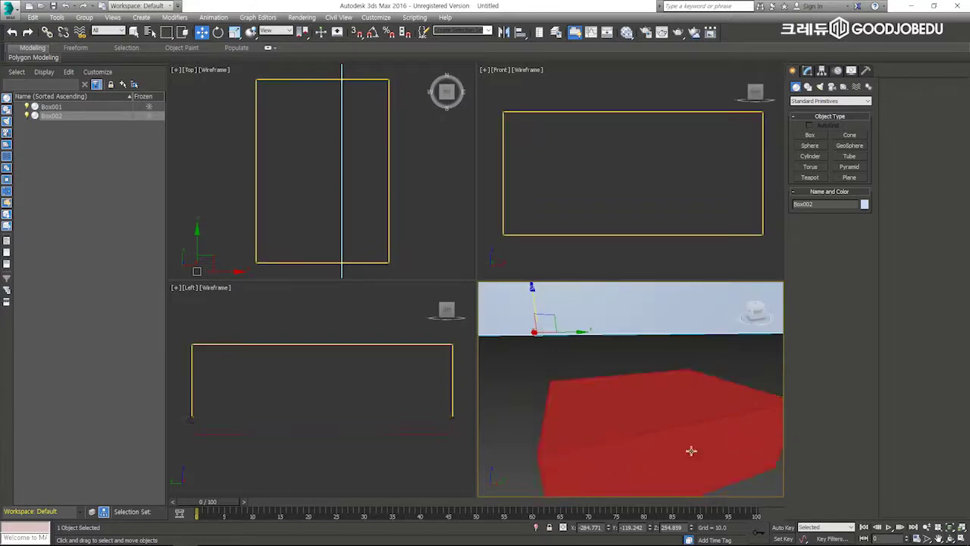
pyautogui.scroll(-6, 615, 361)
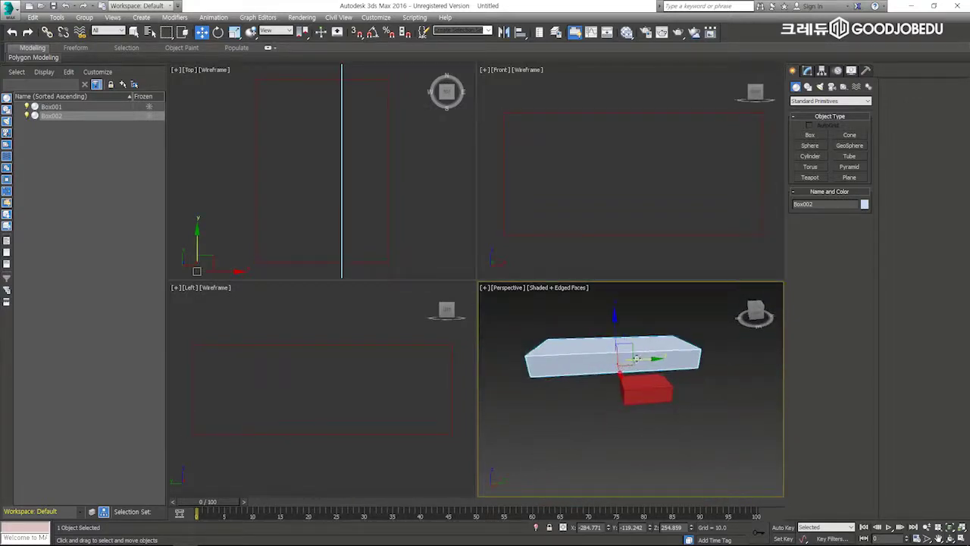
pyautogui.press('F4')
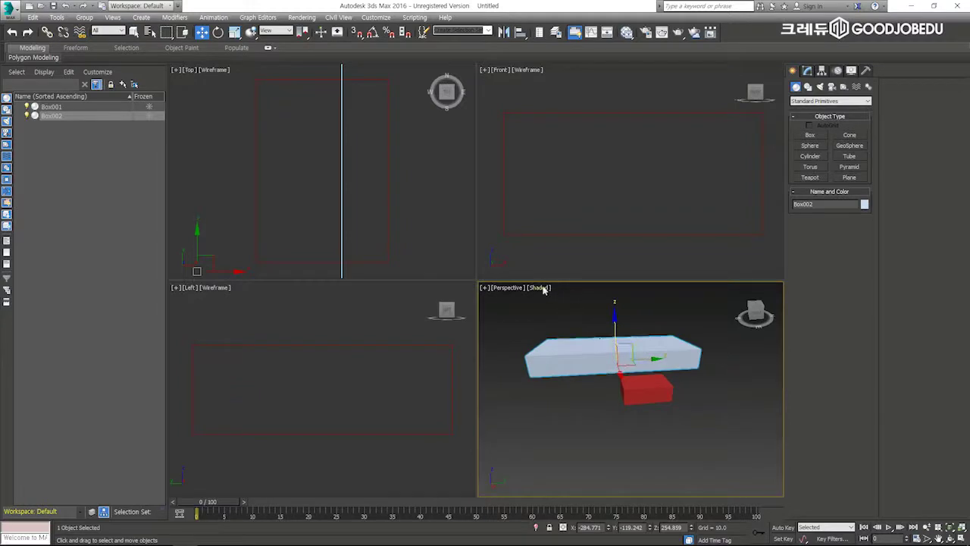
# Set the Perspective viewport's display to Clay and view the boxes from higher up.
pyautogui.click(543, 288)
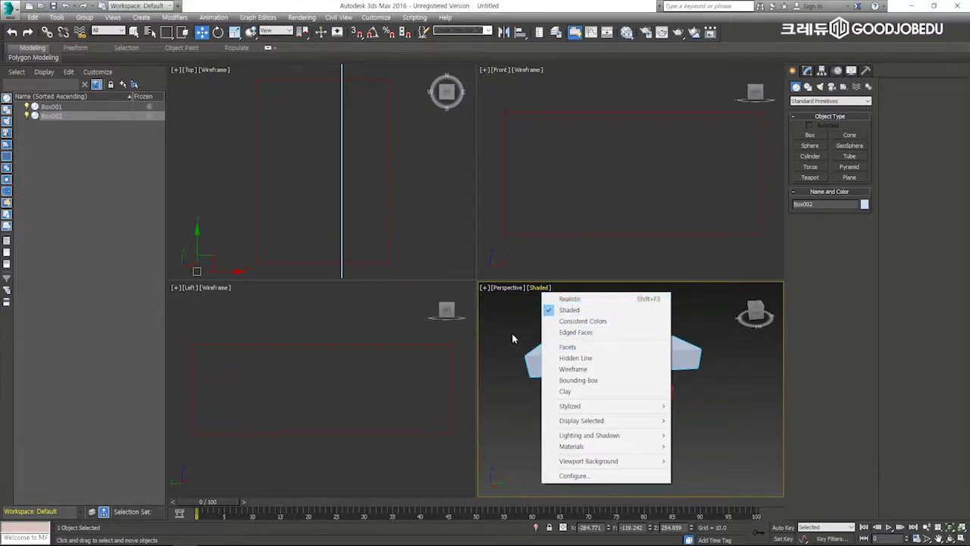
pyautogui.click(565, 391)
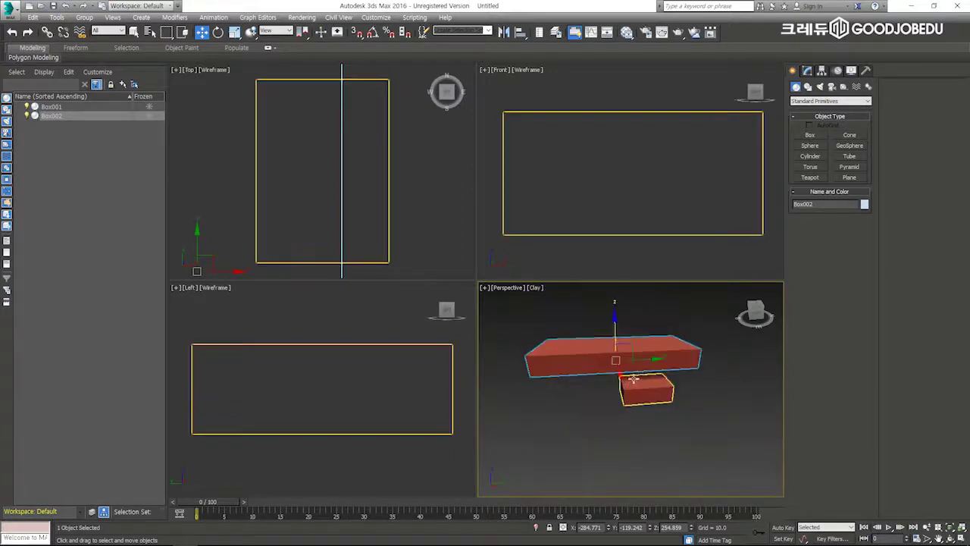
pyautogui.keyDown('alt'); pyautogui.moveTo(663, 381); pyautogui.dragTo(596, 388, button='middle'); pyautogui.keyUp('alt')
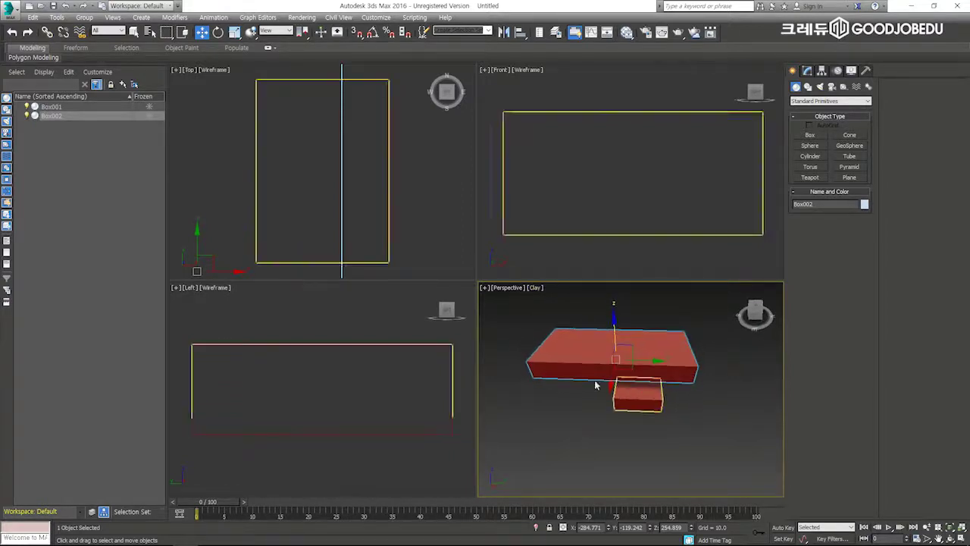
# Create a teapot with a radius of about 470 at the end of the large box in Perspective, and return to the Move tool.
pyautogui.click(810, 176)
pyautogui.moveTo(667, 413); pyautogui.dragTo(697, 404)
pyautogui.keyDown('alt'); pyautogui.moveTo(698, 405); pyautogui.dragTo(692, 388, button='middle'); pyautogui.keyUp('alt')
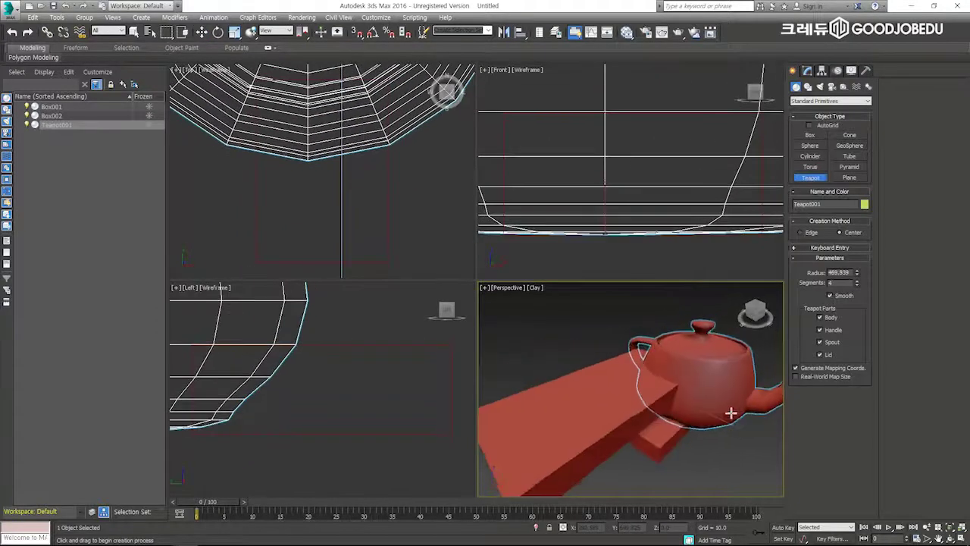
pyautogui.press('w')
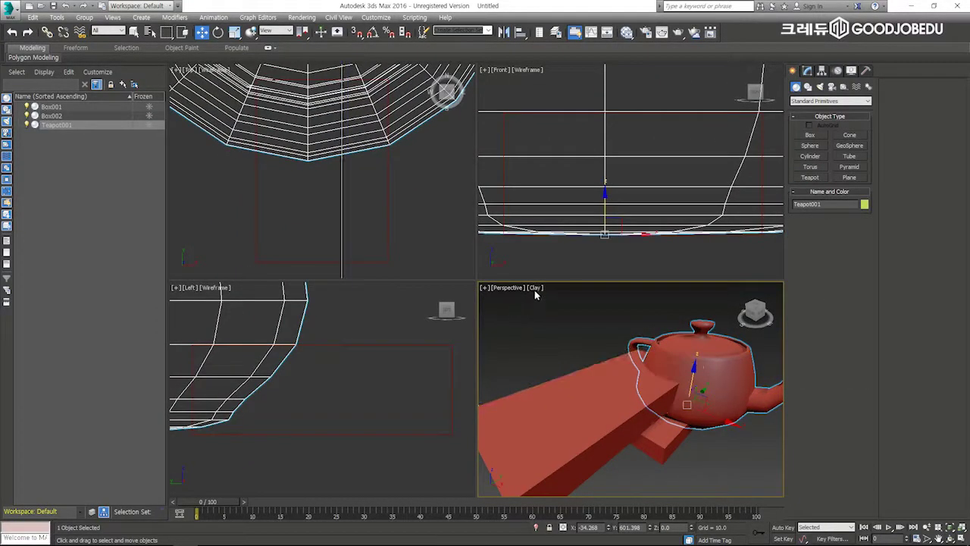
# Set the Perspective viewport's display to Bounding Box and view the objects from another angle.
pyautogui.click(536, 288)
pyautogui.click(570, 380)
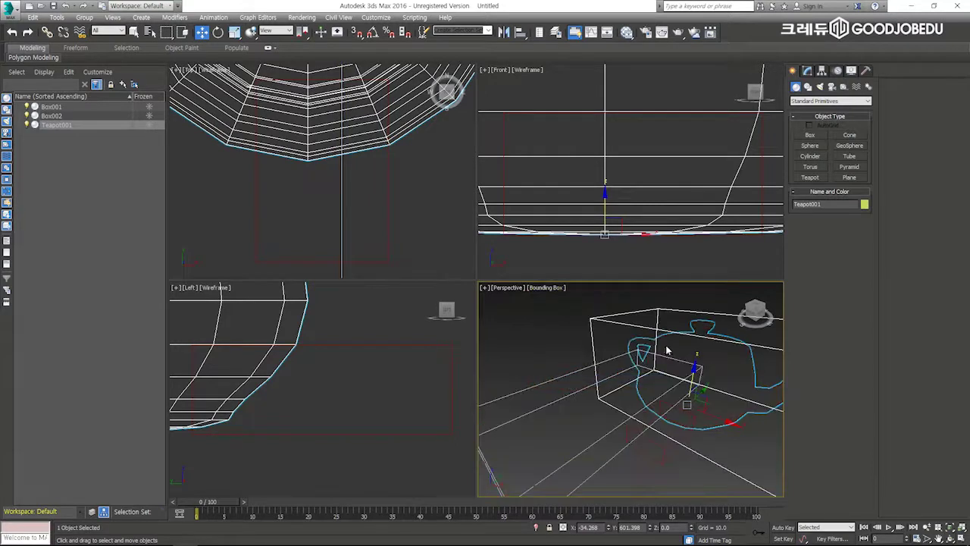
pyautogui.keyDown('alt'); pyautogui.moveTo(680, 360); pyautogui.dragTo(652, 392, button='middle'); pyautogui.keyUp('alt')
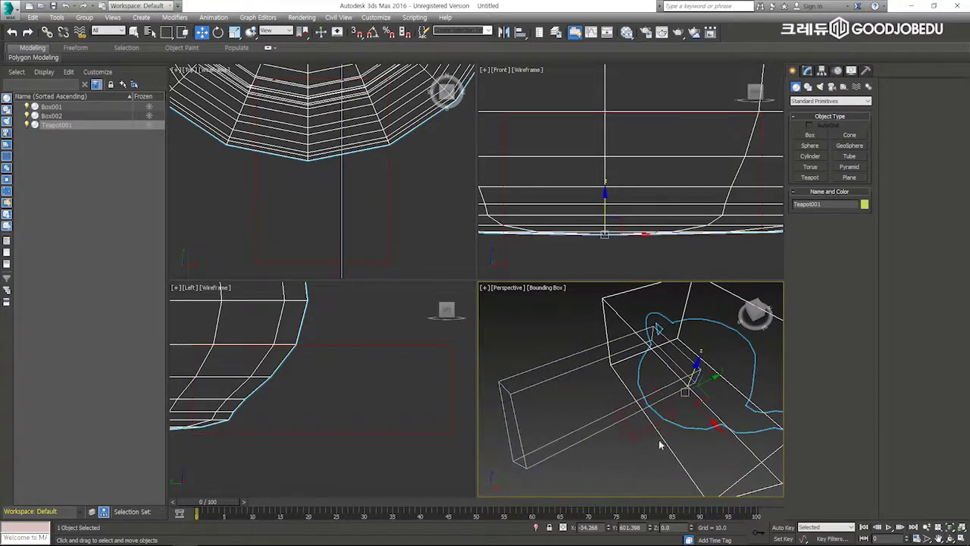
# Try the stylized Graphite display in the Perspective viewport, and change it to Ink.
pyautogui.click(541, 290)
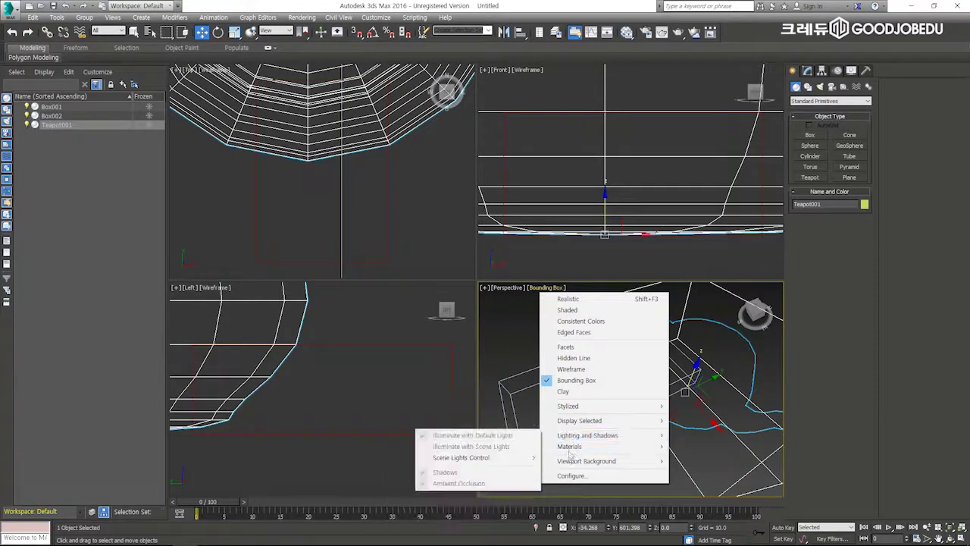
pyautogui.moveTo(572, 409)
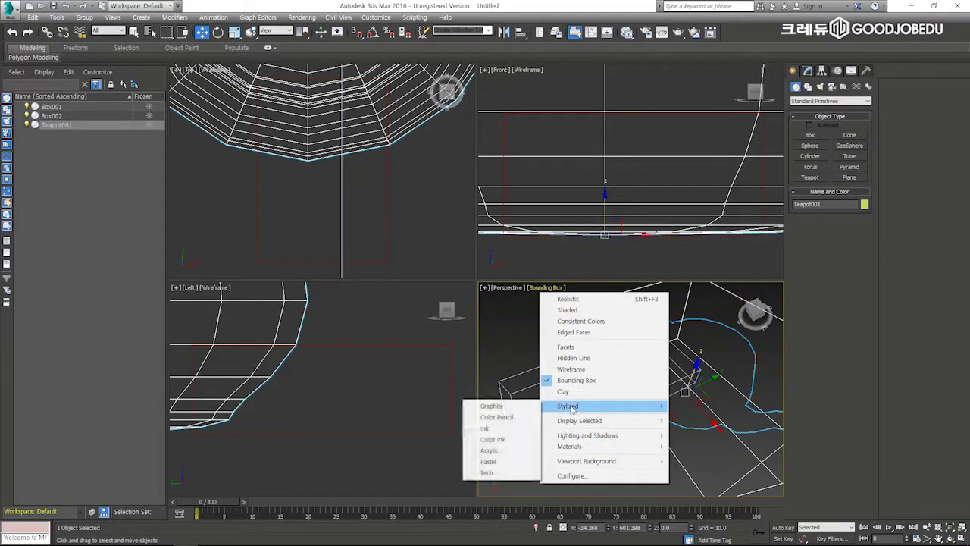
pyautogui.click(520, 407)
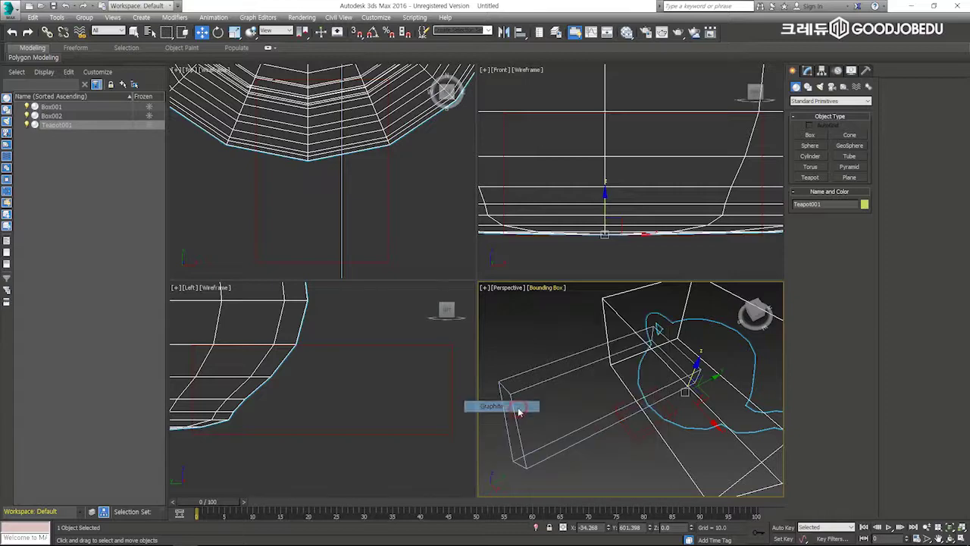
pyautogui.click(540, 294)
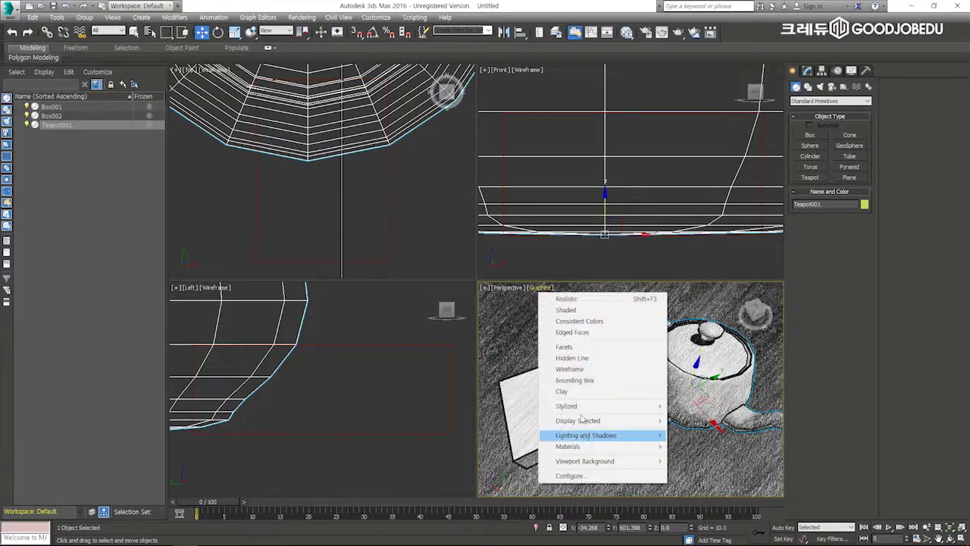
pyautogui.moveTo(570, 407)
pyautogui.click(503, 427)
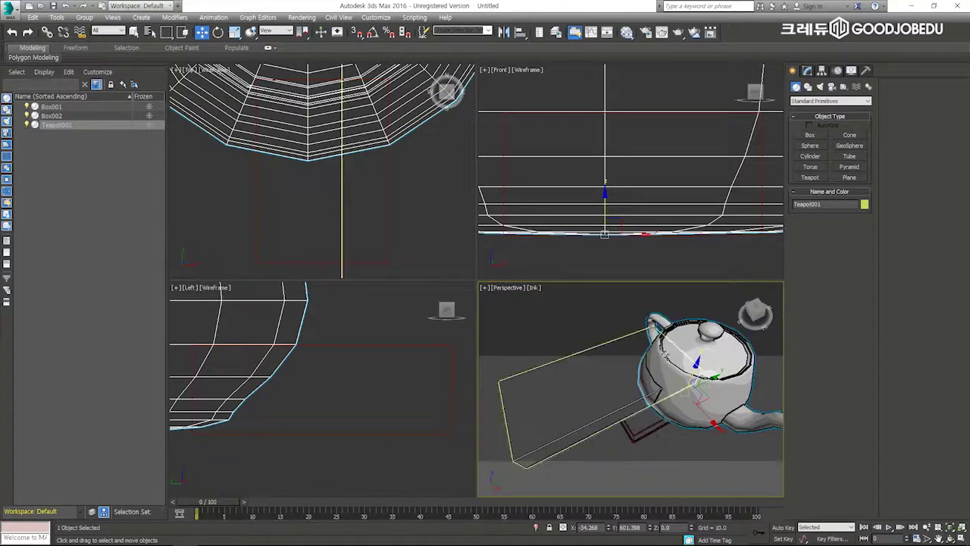
# Set the Perspective viewport's display to Shaded, view the objects from a lower angle, and make that viewport active.
pyautogui.keyDown('alt'); pyautogui.moveTo(675, 383); pyautogui.dragTo(674, 351, button='middle'); pyautogui.keyUp('alt')
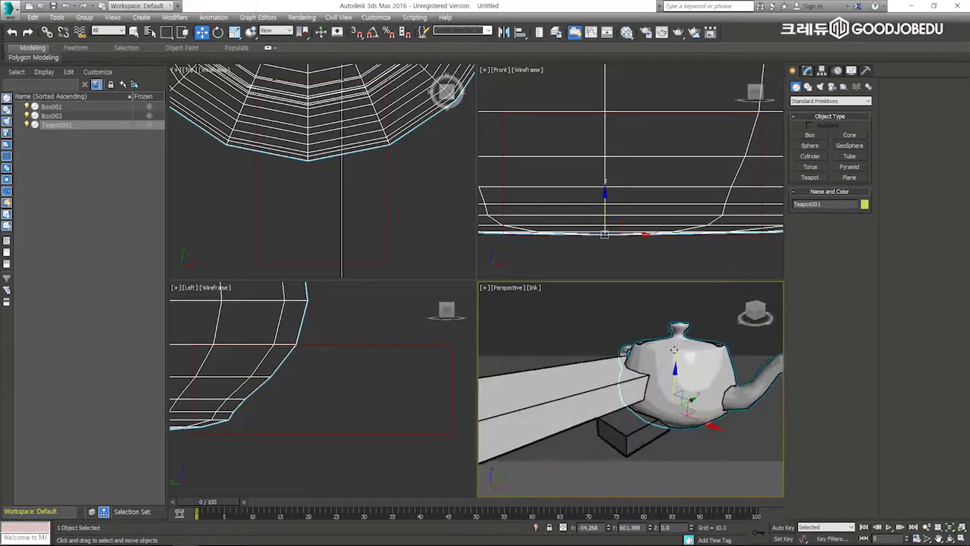
pyautogui.click(534, 288)
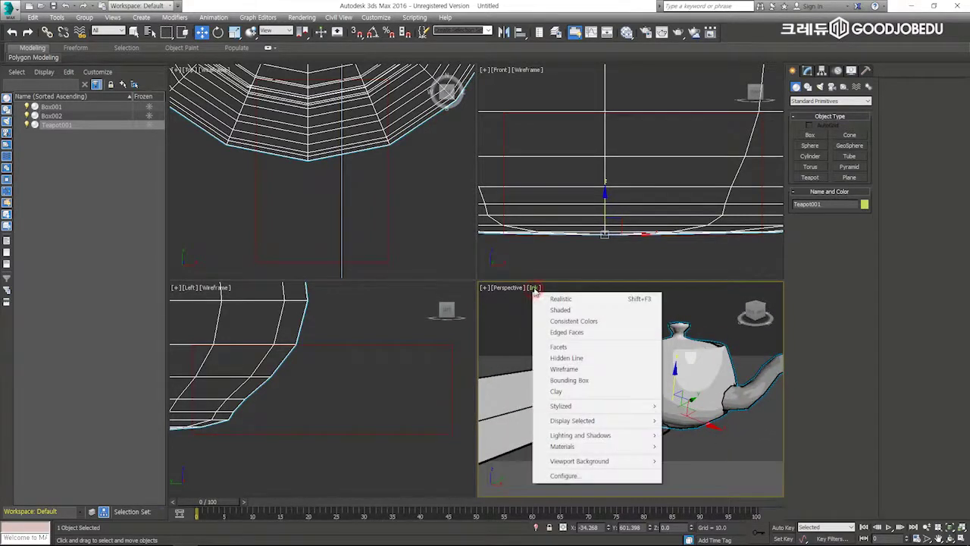
pyautogui.click(574, 311)
pyautogui.moveTo(622, 379)
pyautogui.keyDown('alt'); pyautogui.mouseDown(button='middle')
pyautogui.moveTo(639, 419)
pyautogui.moveTo(635, 334)
pyautogui.mouseUp(button='middle'); pyautogui.keyUp('alt')
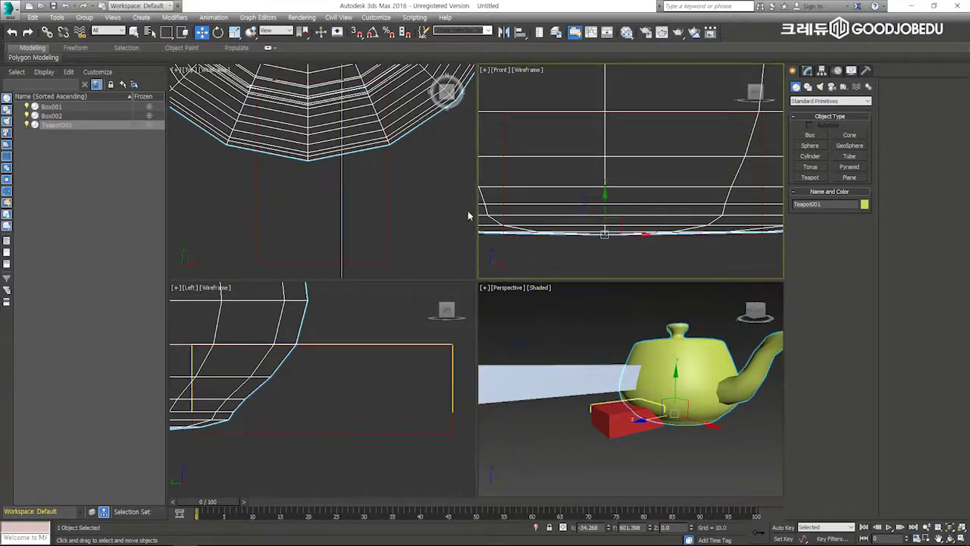
pyautogui.rightClick(587, 321)
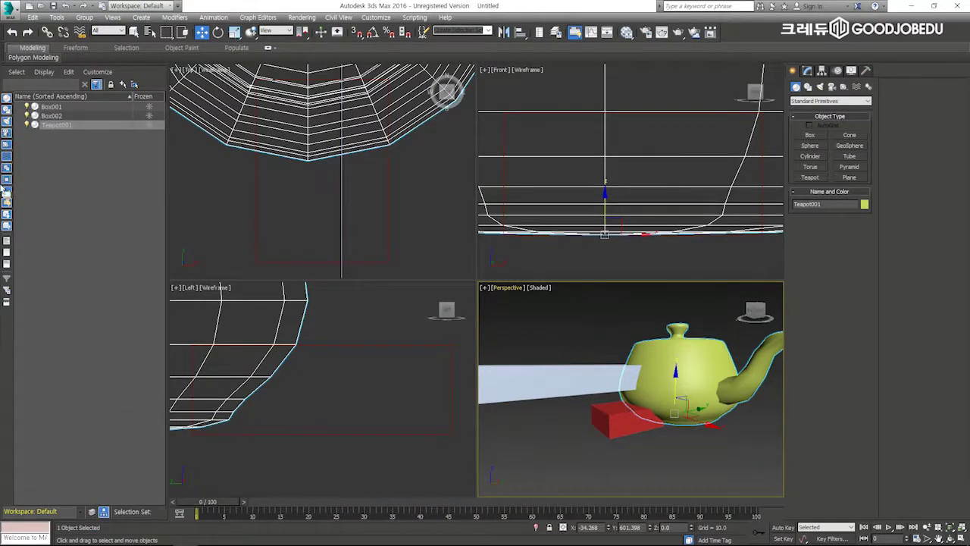
# Hide geometry objects from the Scene Explorer list and show them again.
pyautogui.click(6, 98)
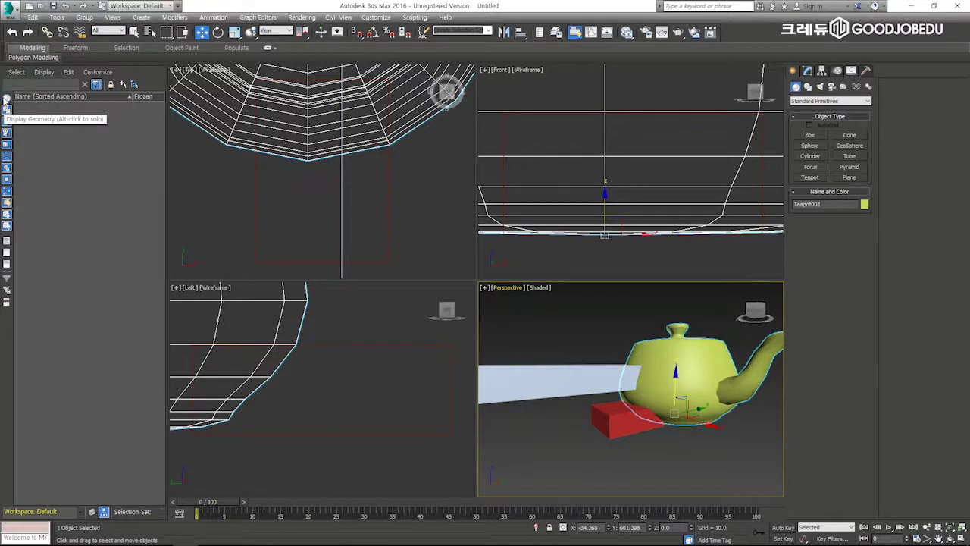
pyautogui.click(6, 98)
pyautogui.click(6, 98)
pyautogui.click(6, 98)
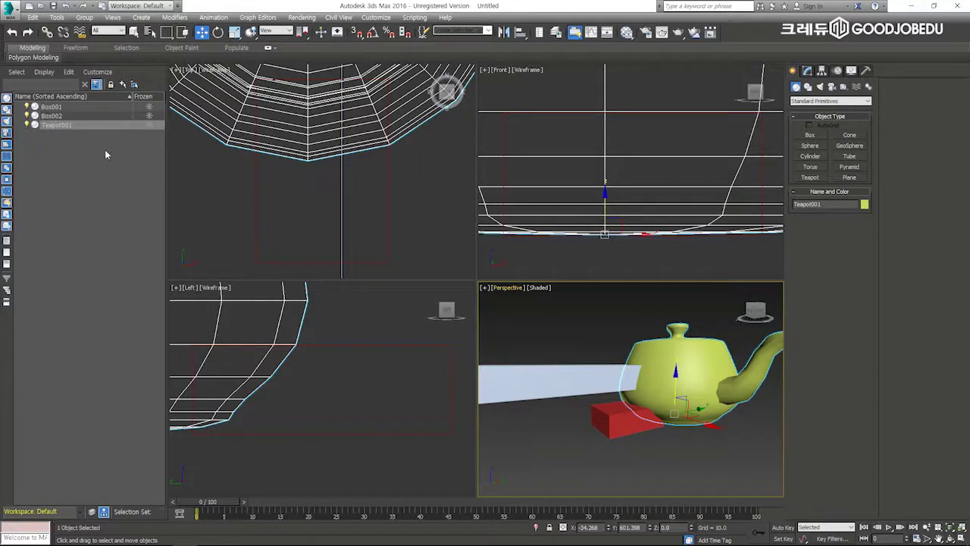
# Freeze Box001, move the teapot down to about Z -674, and try to select the frozen box.
pyautogui.click(149, 107)
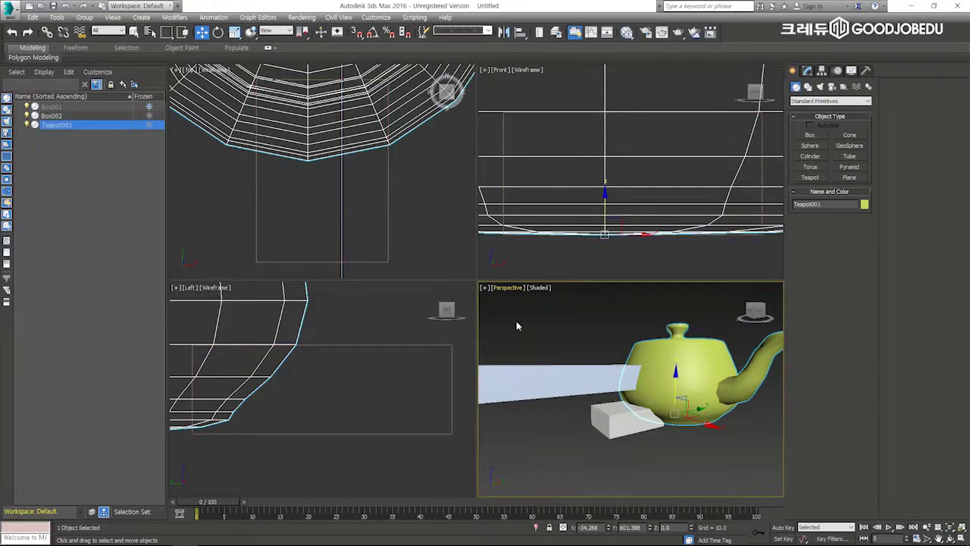
pyautogui.moveTo(670, 484); pyautogui.dragTo(639, 376)
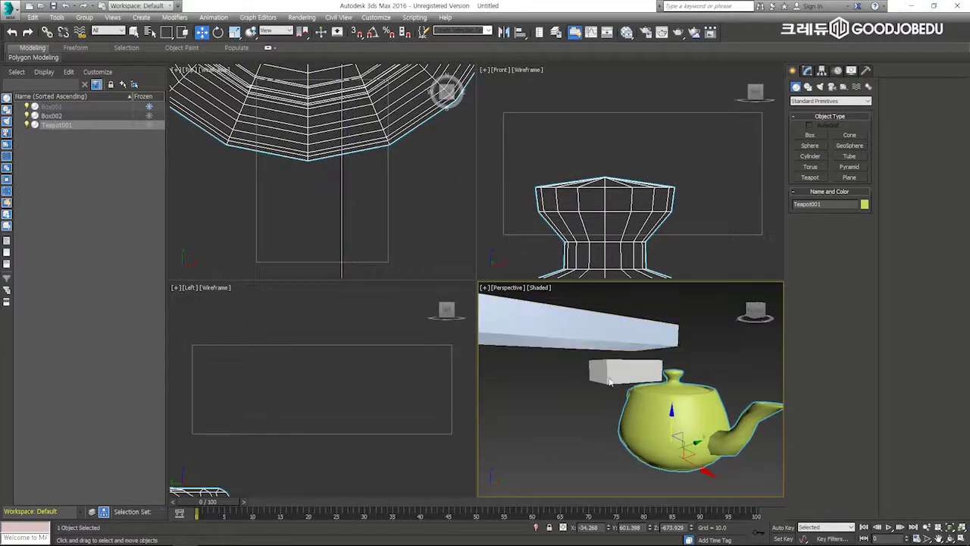
pyautogui.click(610, 387)
# Select the large box and move it to about X -285, Y -119, Z 421.
pyautogui.click(588, 341)
pyautogui.moveTo(578, 360); pyautogui.dragTo(529, 298)
pyautogui.moveTo(591, 309); pyautogui.dragTo(626, 395)
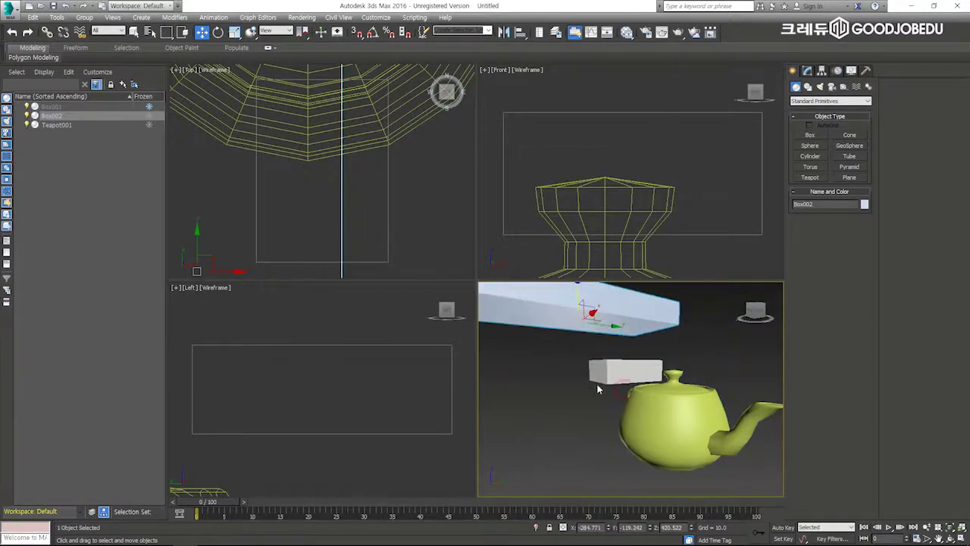
# Try once more to select the frozen Box001, and unfreeze it.
pyautogui.click(605, 401)
pyautogui.moveTo(612, 401); pyautogui.dragTo(573, 358)
pyautogui.click(148, 106)
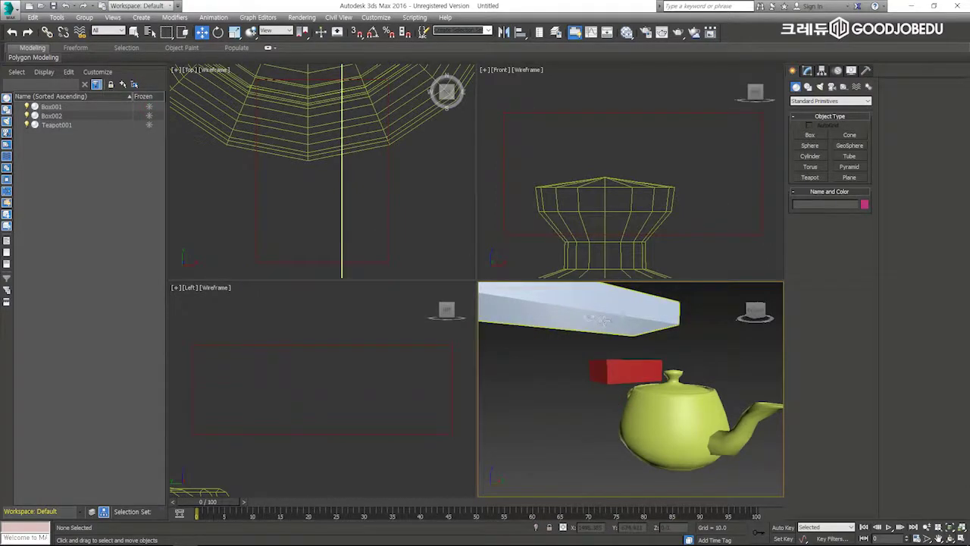
# Enlarge the Left viewport by shifting the shared viewport divider, and bring the four viewports back to roughly equal sizes.
pyautogui.keyDown('alt'); pyautogui.moveTo(604, 321); pyautogui.dragTo(593, 351, button='middle'); pyautogui.keyUp('alt')
pyautogui.scroll(-5, 596, 324)
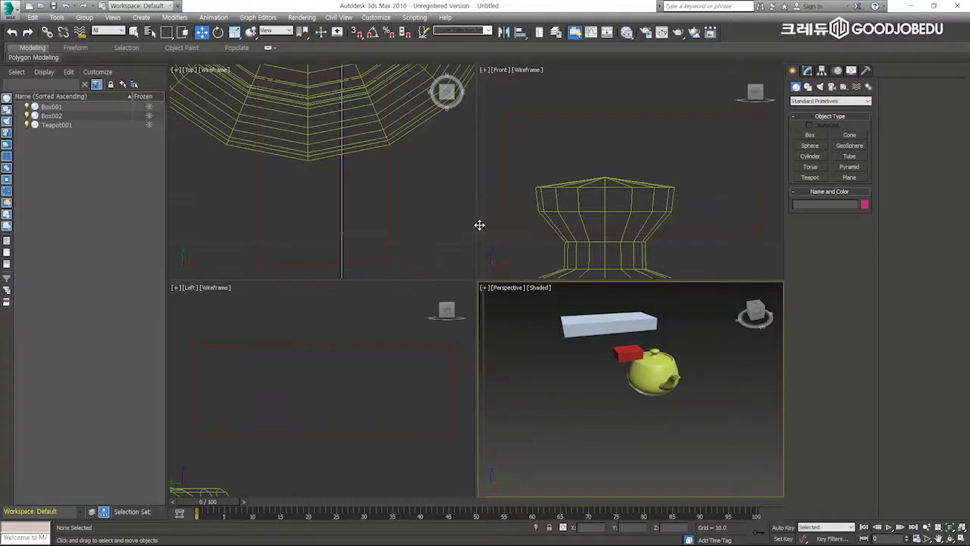
pyautogui.moveTo(324, 261); pyautogui.dragTo(654, 194)
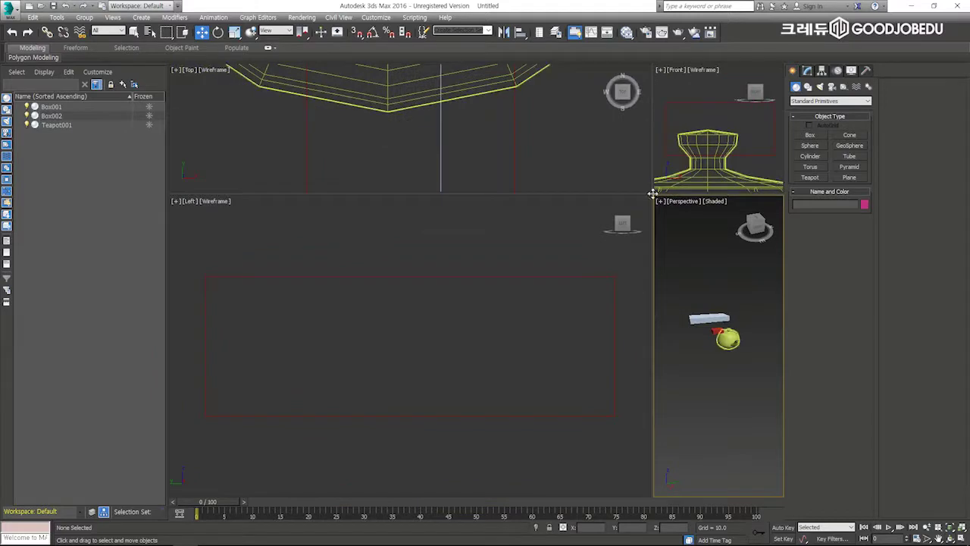
pyautogui.moveTo(653, 194); pyautogui.dragTo(459, 332)
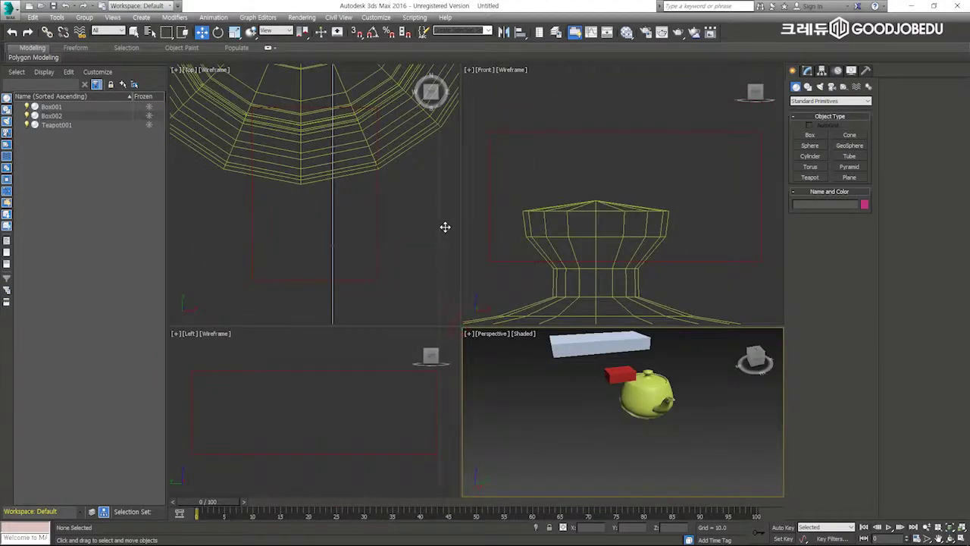
pyautogui.moveTo(464, 300)
pyautogui.mouseDown()
pyautogui.moveTo(489, 251)
pyautogui.moveTo(462, 287)
pyautogui.mouseUp()
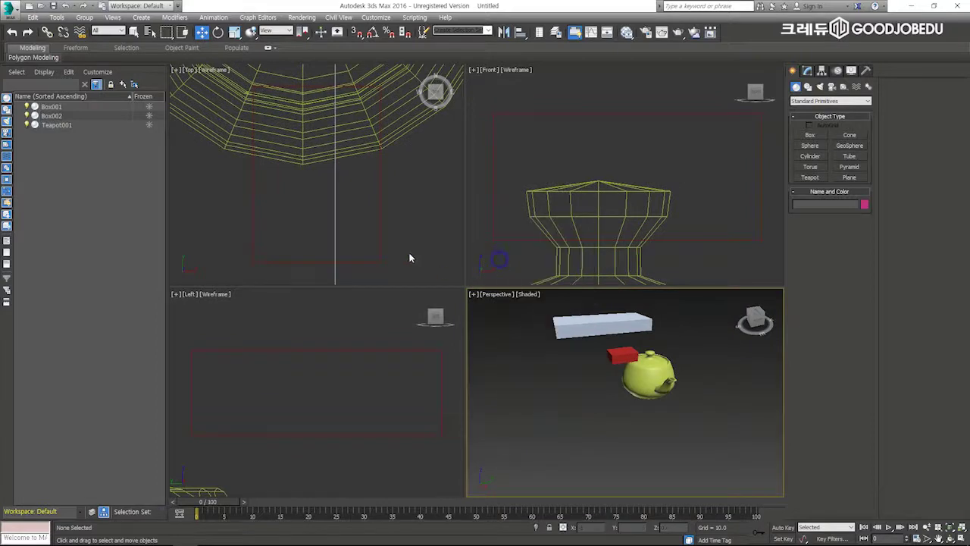
# Select all three objects, activate the Front, Top, Left and Perspective viewports in turn without losing the selection, and clear the selection.
pyautogui.moveTo(694, 421); pyautogui.dragTo(528, 301)
pyautogui.rightClick(527, 220)
pyautogui.rightClick(430, 236)
pyautogui.rightClick(390, 340)
pyautogui.rightClick(529, 329)
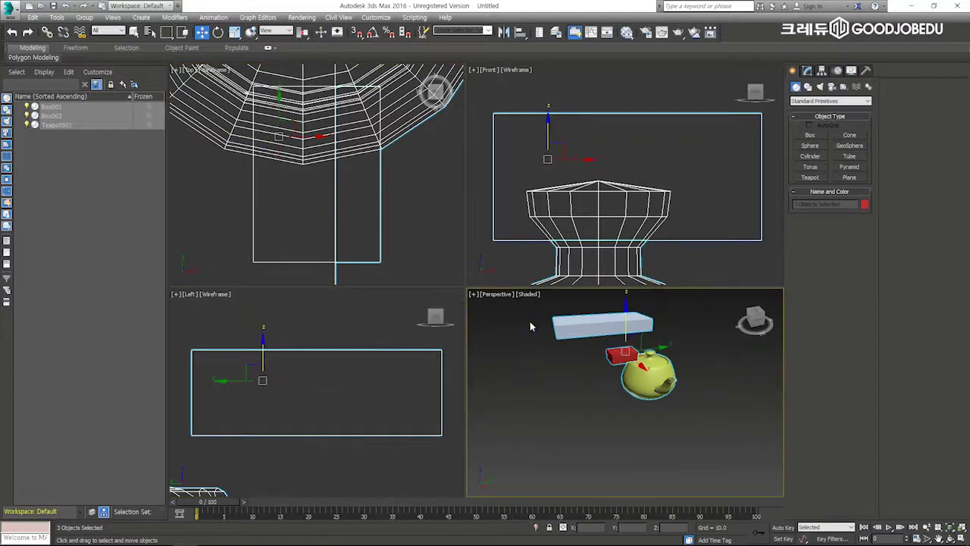
pyautogui.click(732, 424)
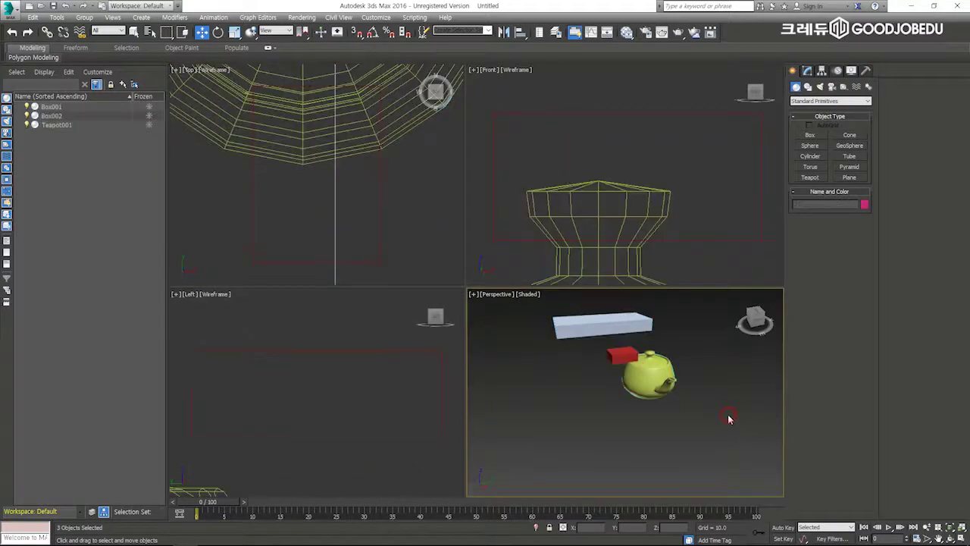
# Select both boxes and the teapot, maximize the Perspective viewport, and delete all three objects.
pyautogui.moveTo(700, 432); pyautogui.dragTo(510, 307)
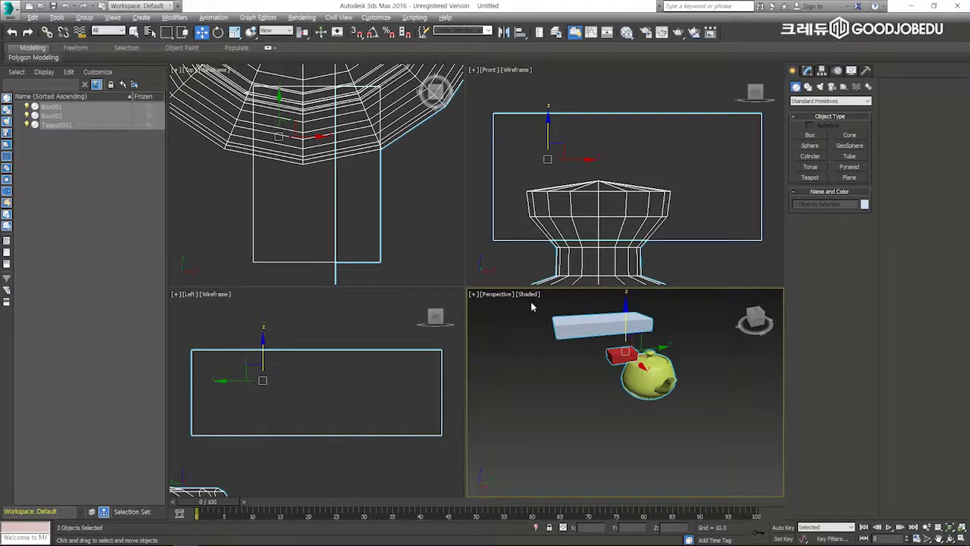
pyautogui.hotkey('alt', 'w')
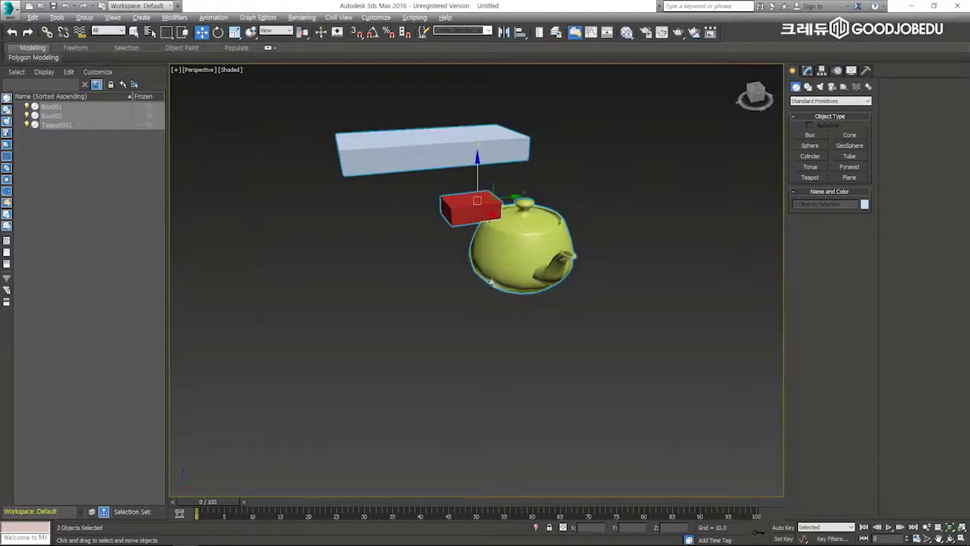
pyautogui.keyDown('alt'); pyautogui.moveTo(499, 247); pyautogui.dragTo(465, 228, button='middle'); pyautogui.keyUp('alt')
pyautogui.scroll(3, 462, 255)
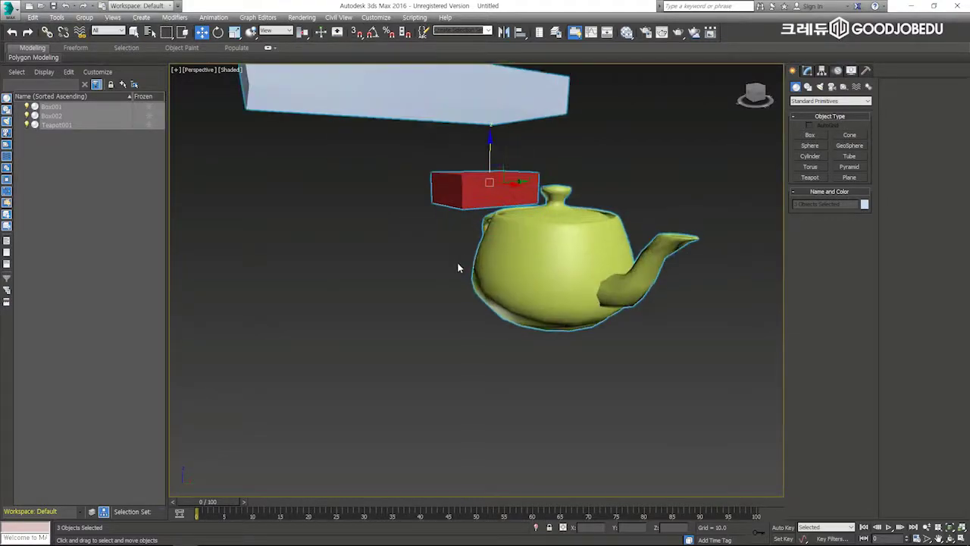
pyautogui.press('Delete')
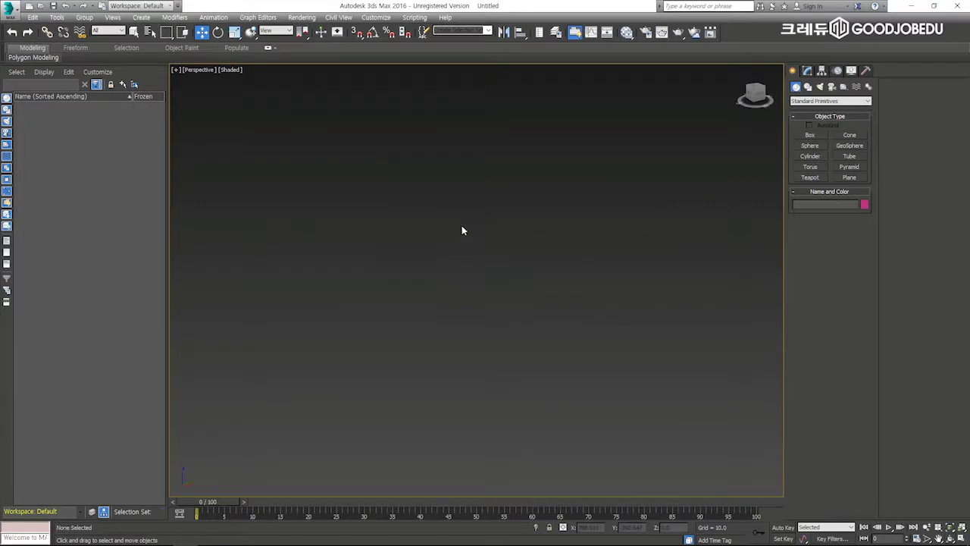
# Create a box about 434 long, 396 wide and 348 high in Perspective, and switch to the Move tool.
pyautogui.click(809, 135)
pyautogui.moveTo(389, 299); pyautogui.dragTo(719, 323)
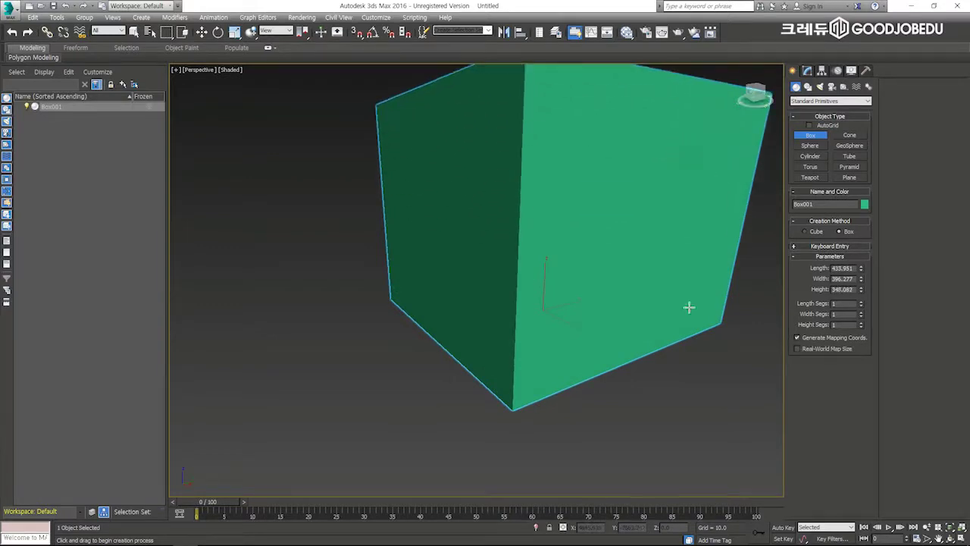
pyautogui.press('w')
pyautogui.keyDown('alt'); pyautogui.moveTo(427, 231); pyautogui.dragTo(447, 271, button='middle'); pyautogui.keyUp('alt')
pyautogui.scroll(5, 450, 240)
pyautogui.scroll(-10, 480, 245)
pyautogui.scroll(4, 468, 259)
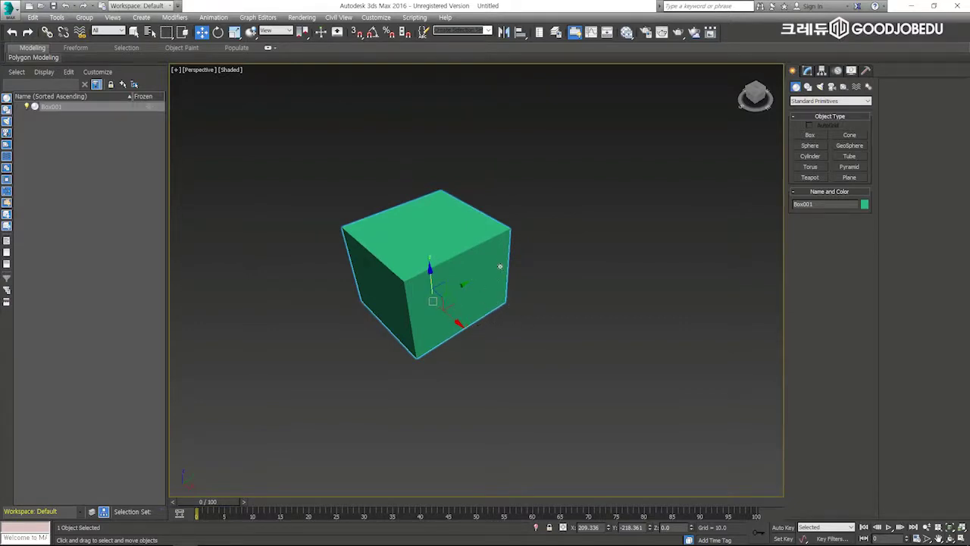
# Practise moving the box along single axes and across a plane, leaving it lower in the view.
pyautogui.click(508, 242)
pyautogui.moveTo(388, 257); pyautogui.dragTo(430, 255)
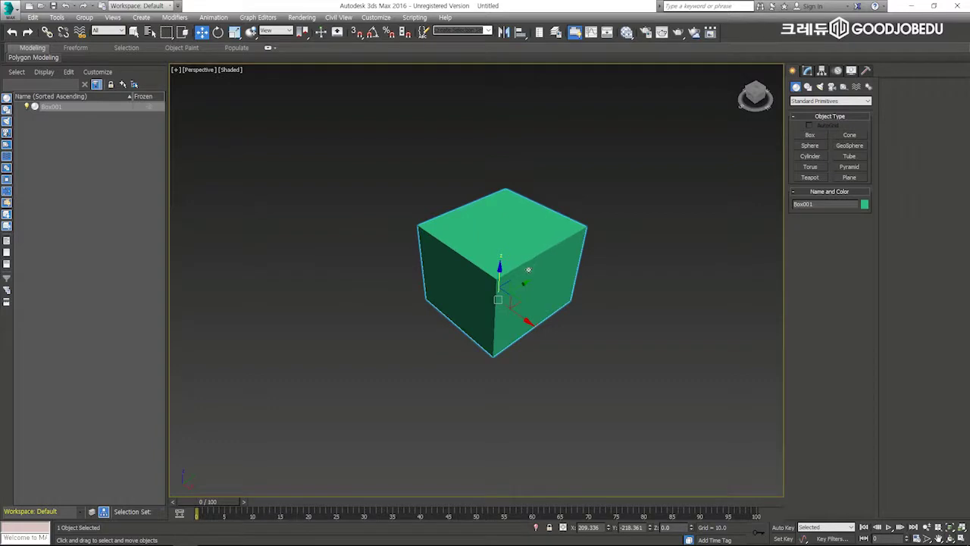
pyautogui.moveTo(522, 285); pyautogui.dragTo(533, 313)
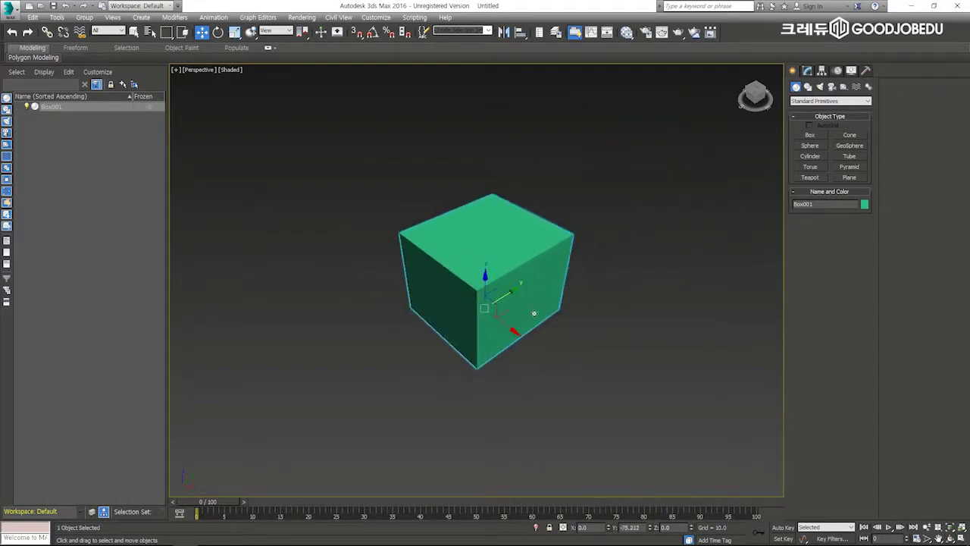
pyautogui.click(521, 286)
pyautogui.moveTo(509, 293); pyautogui.dragTo(436, 246)
pyautogui.moveTo(471, 303); pyautogui.dragTo(429, 410)
# Rotate the box about several axes so that it sits tilted.
pyautogui.click(219, 32)
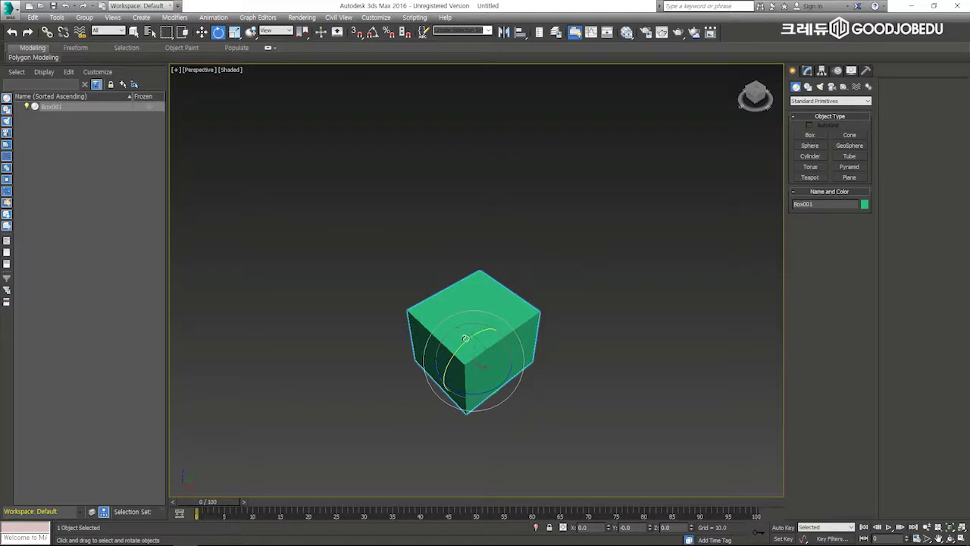
pyautogui.moveTo(465, 341); pyautogui.dragTo(501, 391)
pyautogui.moveTo(473, 359); pyautogui.dragTo(541, 307)
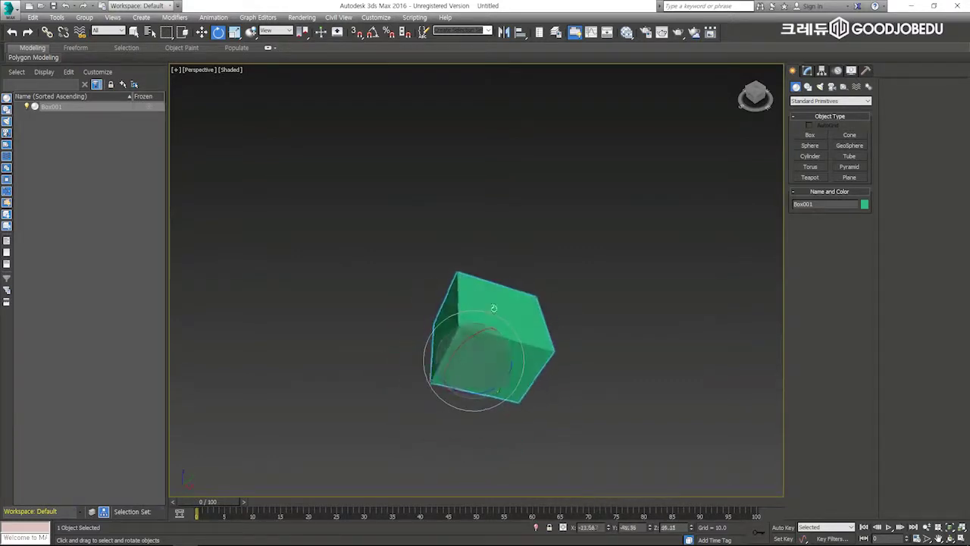
# Scale the box uniformly up and back down to about 151 percent.
pyautogui.click(234, 32)
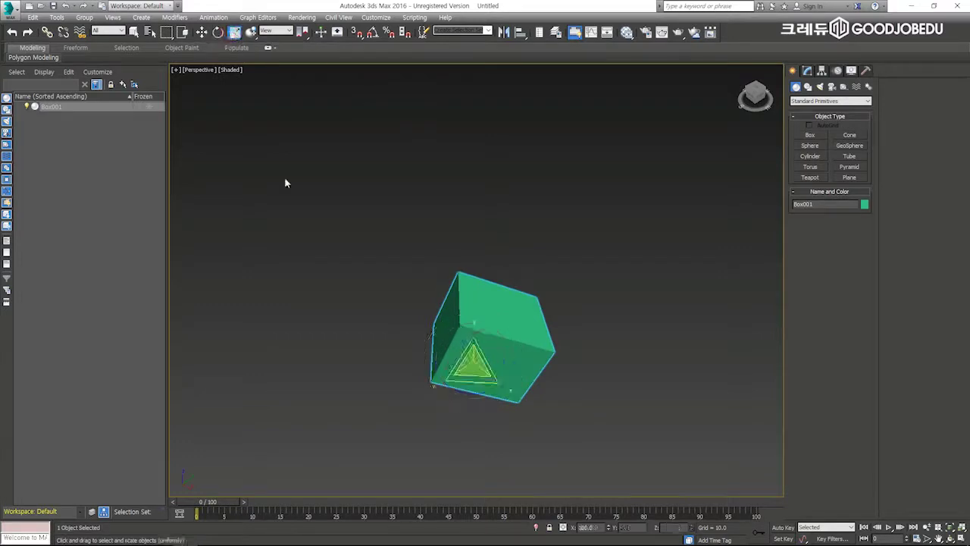
pyautogui.moveTo(464, 353); pyautogui.dragTo(491, 324)
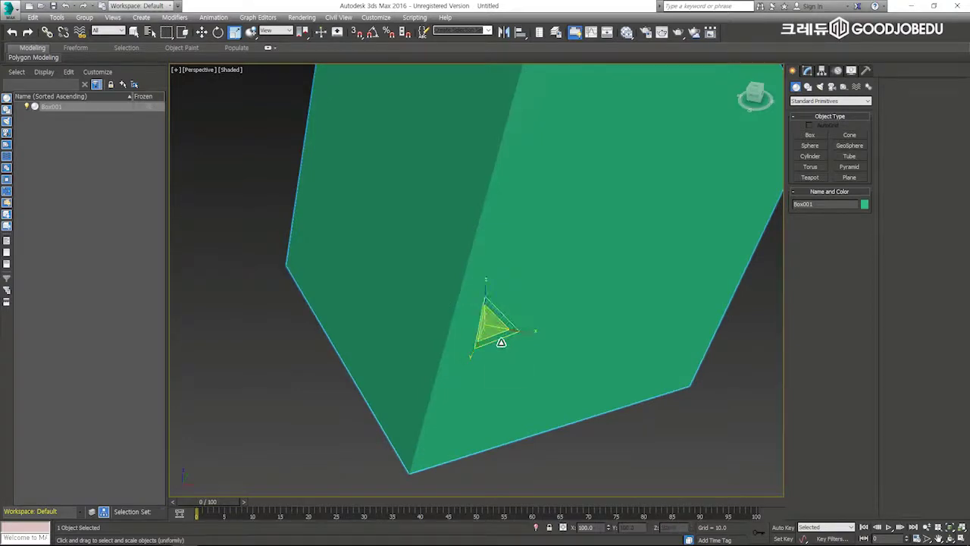
pyautogui.moveTo(495, 341); pyautogui.dragTo(462, 341)
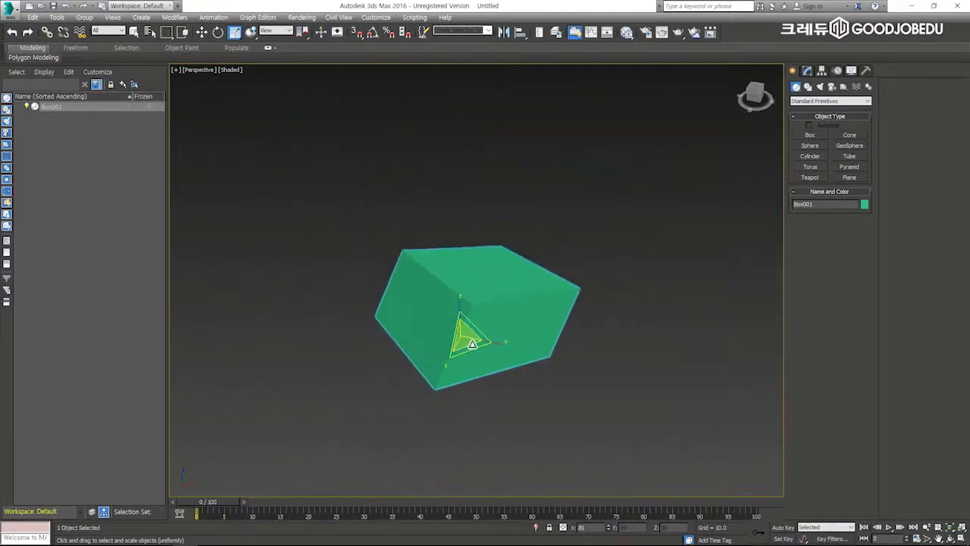
pyautogui.rightClick(492, 210)
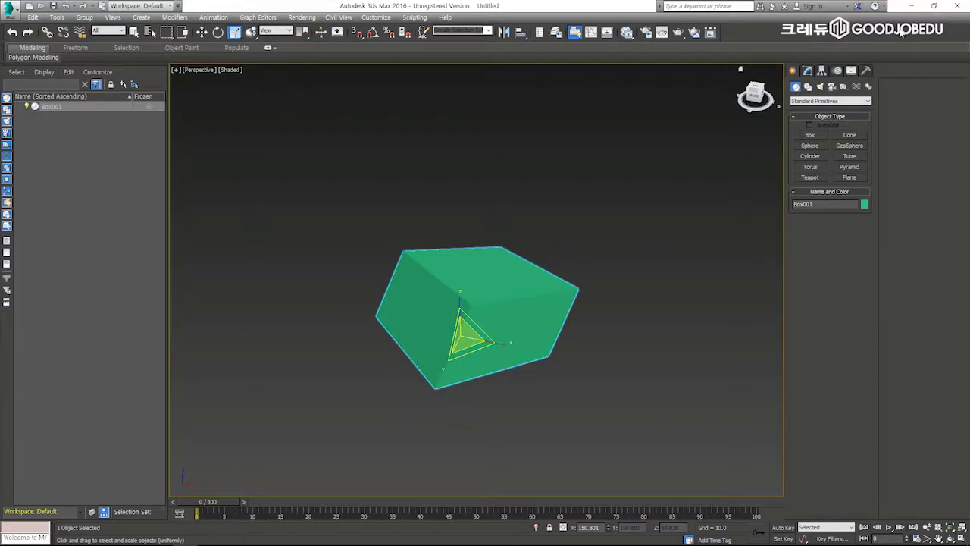
# Go through the Create, Modify, Hierarchy, Motion and Utilities sections of the command area, and return to Create.
pyautogui.click(793, 72)
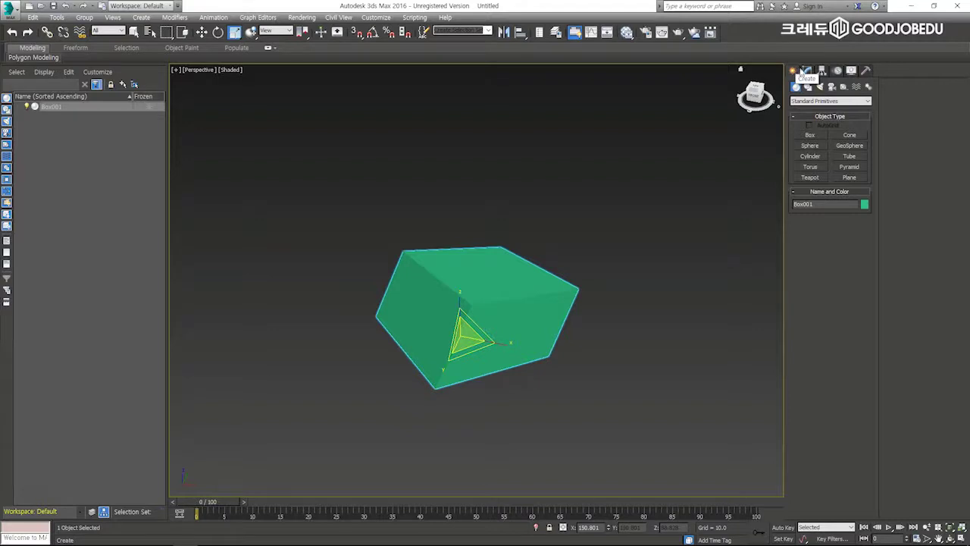
pyautogui.click(808, 70)
pyautogui.click(822, 69)
pyautogui.click(838, 69)
pyautogui.click(867, 70)
pyautogui.click(794, 71)
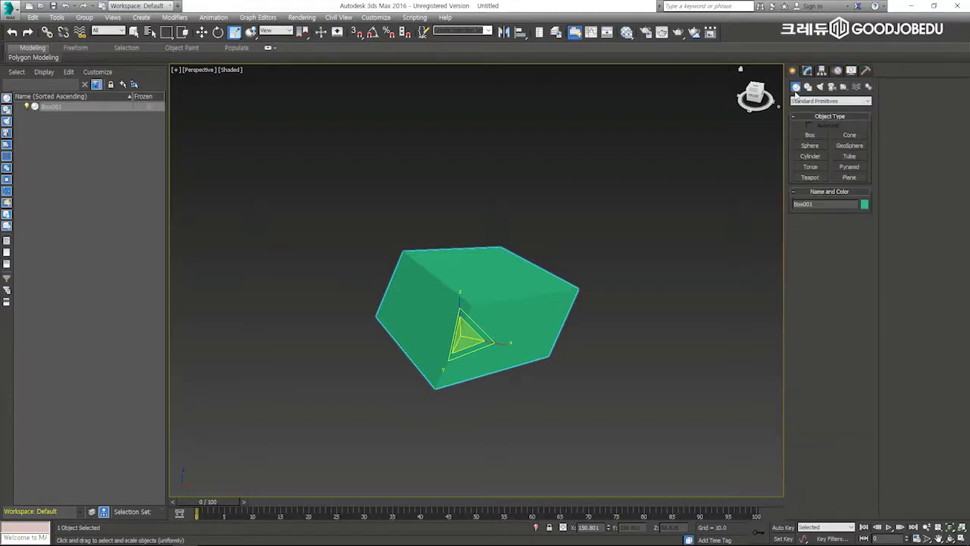
# Examine the Geometry, Shapes and Lights creation categories, and review the list of available geometry types.
pyautogui.click(808, 86)
pyautogui.click(820, 87)
pyautogui.click(795, 87)
pyautogui.click(820, 87)
pyautogui.click(808, 87)
pyautogui.click(796, 86)
pyautogui.click(862, 101)
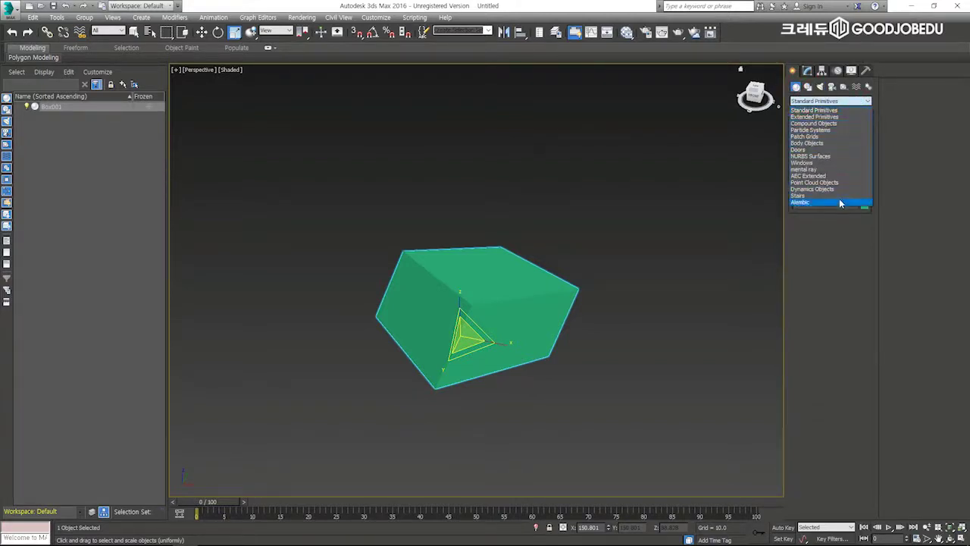
# Close the geometry type list and display the box's modifier stack and size parameters.
pyautogui.click(794, 74)
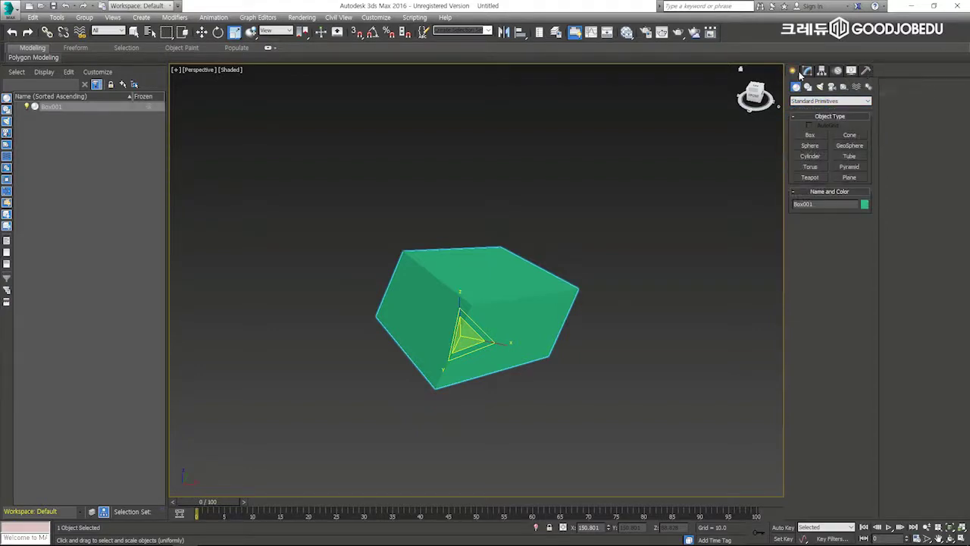
pyautogui.click(806, 71)
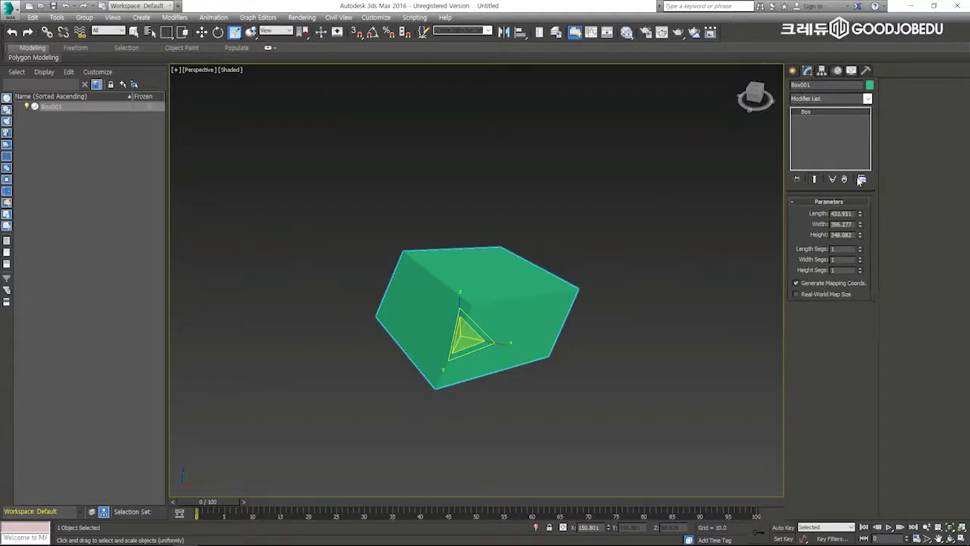
# Reduce the box's length slightly to 429.612 in its parameters.
pyautogui.moveTo(862, 215)
pyautogui.mouseDown()
pyautogui.moveTo(862, 205)
pyautogui.moveTo(862, 218)
pyautogui.mouseUp()
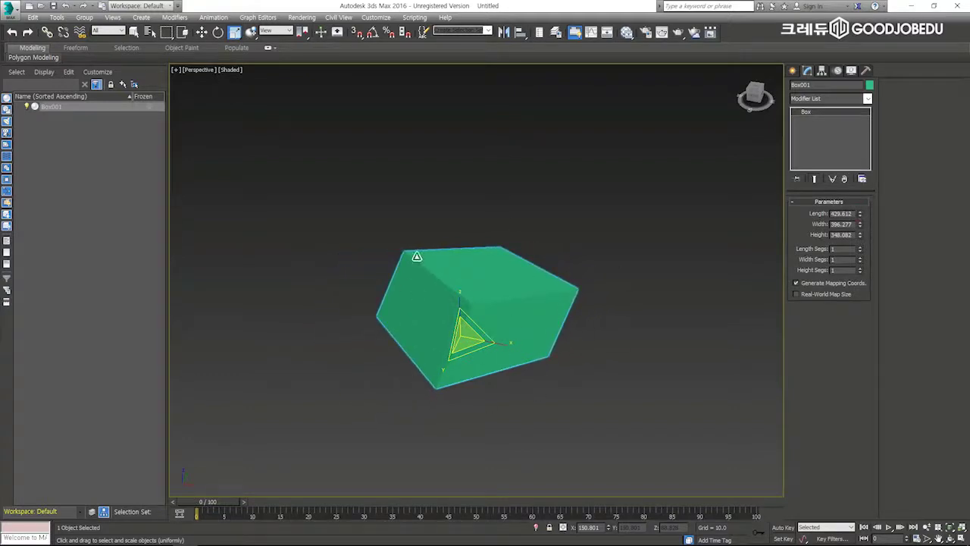
# Review the Hierarchy, Motion, Display and Utilities sections of the command area, and return to creating Standard Primitives.
pyautogui.click(821, 71)
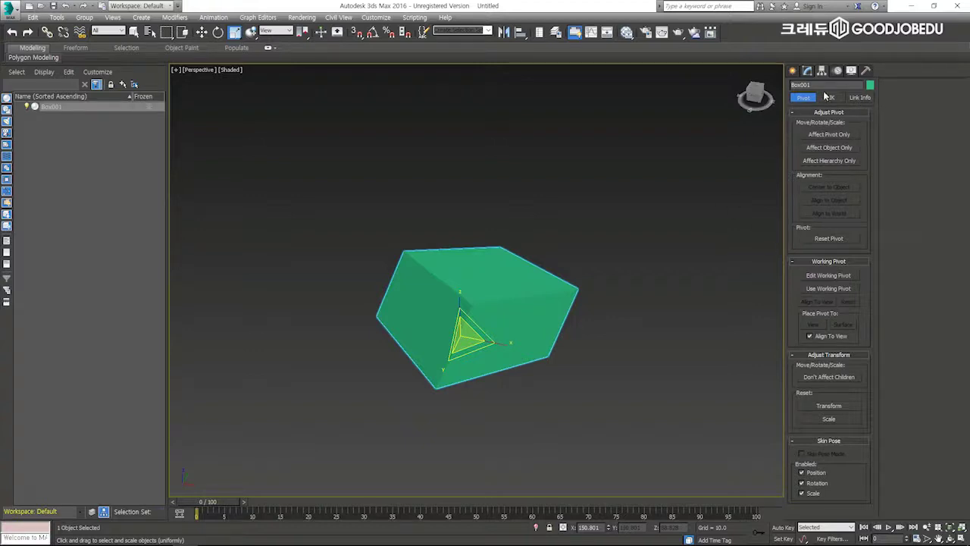
pyautogui.click(837, 72)
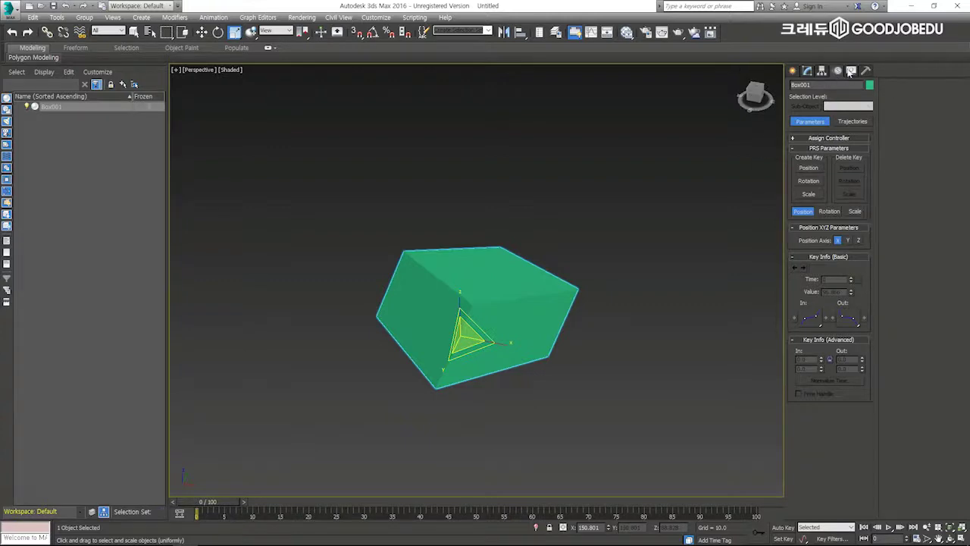
pyautogui.click(852, 71)
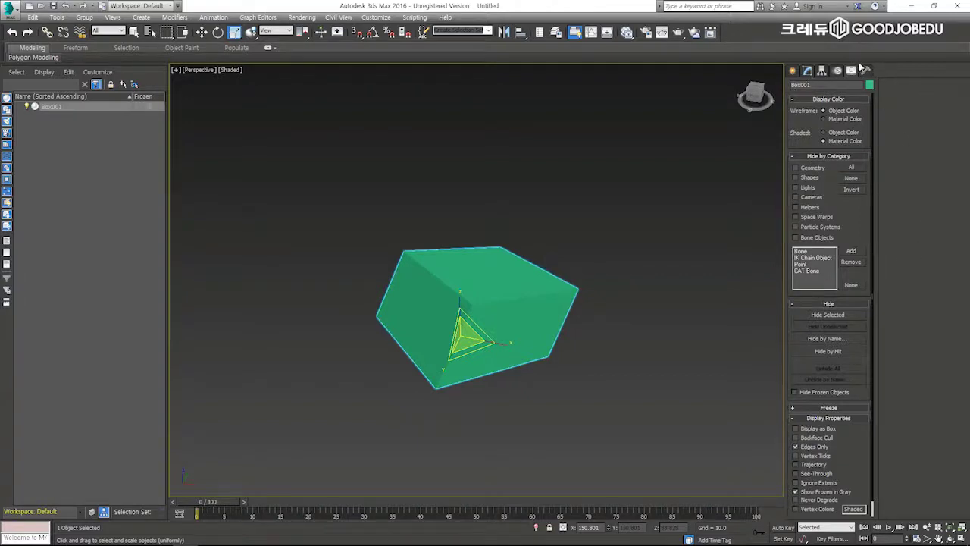
pyautogui.click(866, 70)
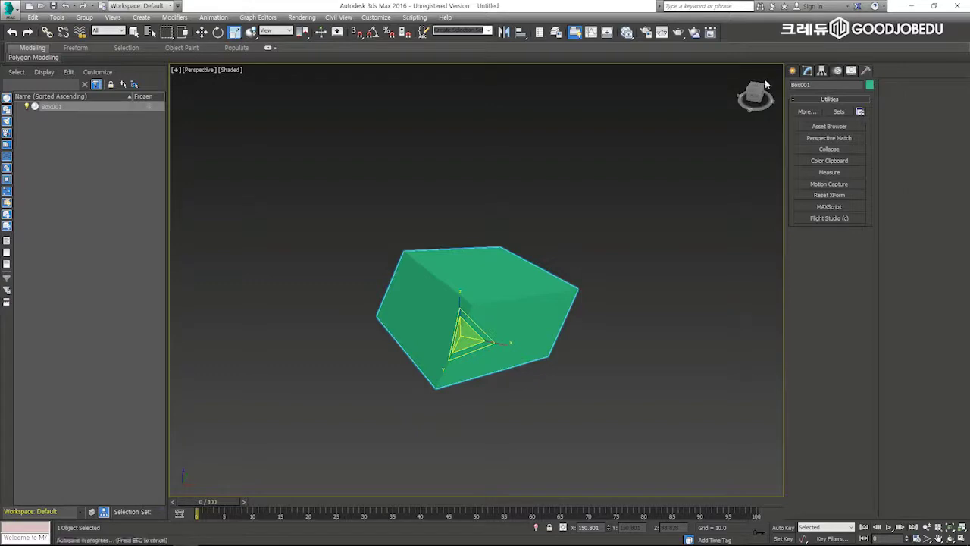
pyautogui.click(793, 71)
pyautogui.click(821, 71)
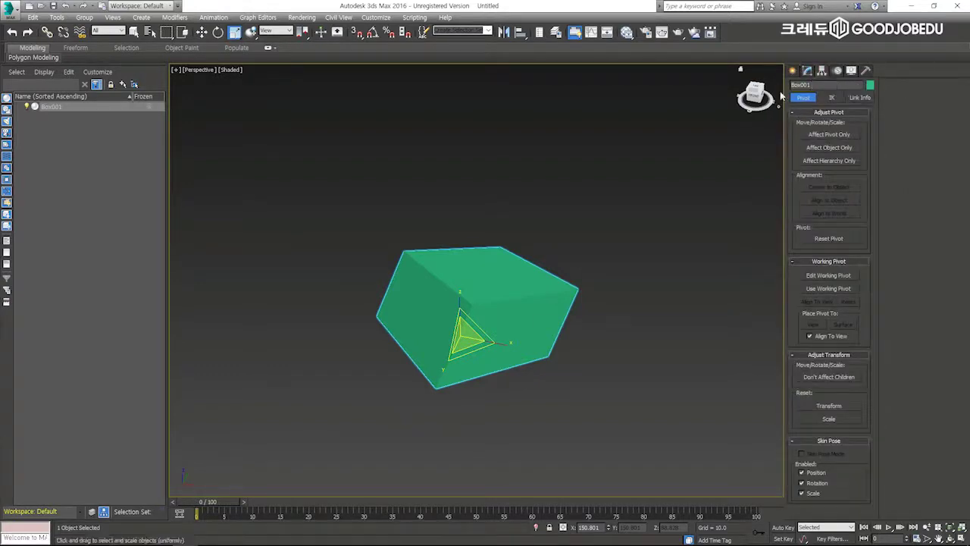
pyautogui.click(793, 70)
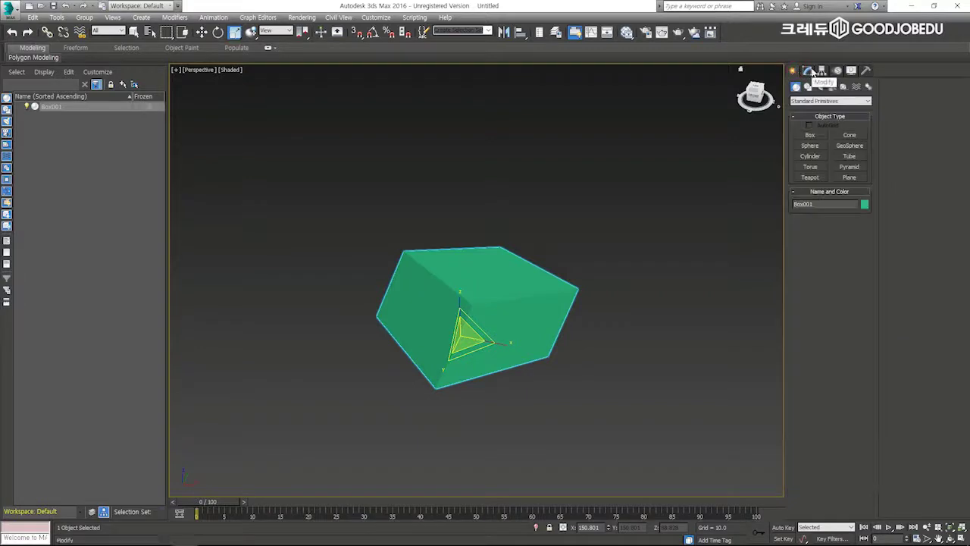
pyautogui.click(807, 70)
pyautogui.click(794, 71)
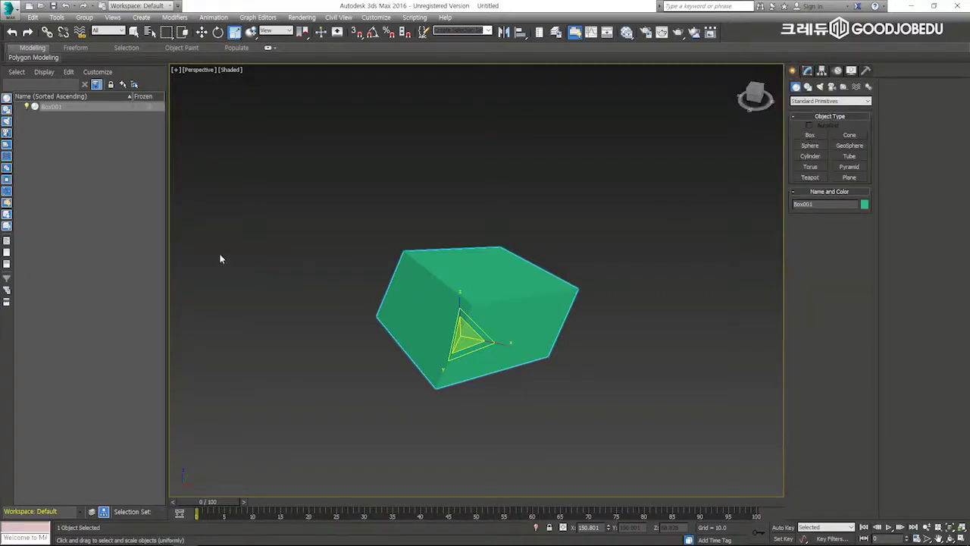
# Deselect the box and reselect it with a selection region drawn around it in the perspective view.
pyautogui.click(379, 106)
pyautogui.moveTo(336, 169); pyautogui.dragTo(663, 449)
pyautogui.click(663, 449)
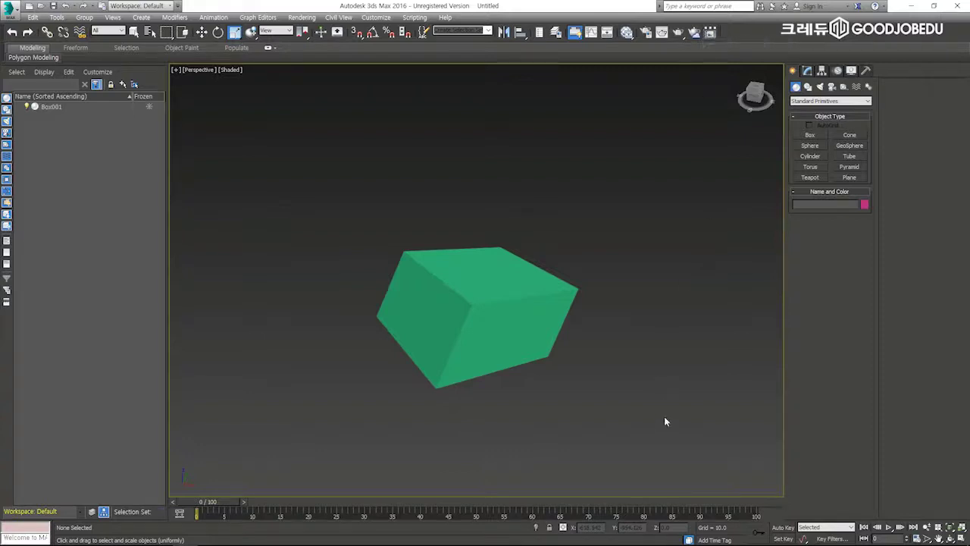
pyautogui.moveTo(666, 442); pyautogui.dragTo(282, 190)
pyautogui.moveTo(628, 440); pyautogui.dragTo(294, 107)
pyautogui.keyDown('alt'); pyautogui.moveTo(493, 296); pyautogui.dragTo(563, 266, button='middle'); pyautogui.keyUp('alt')
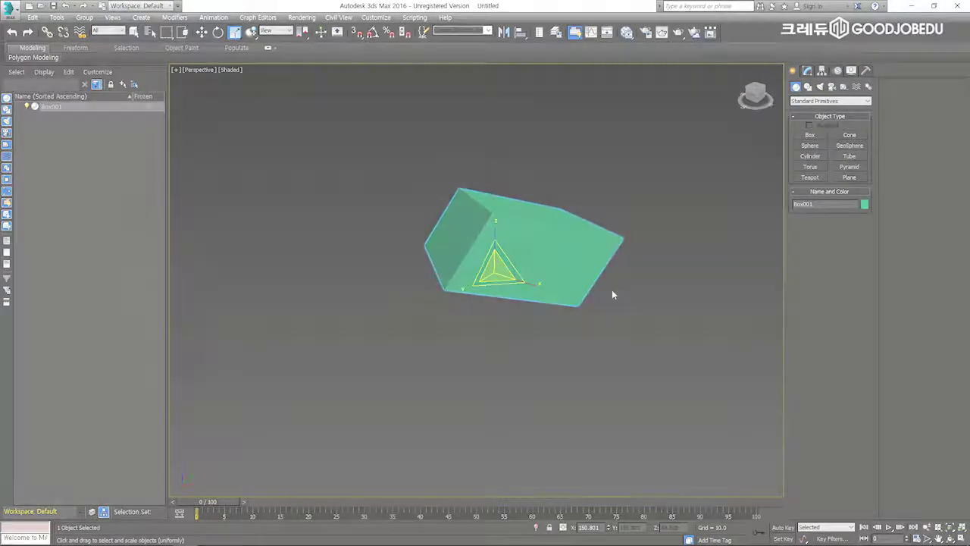